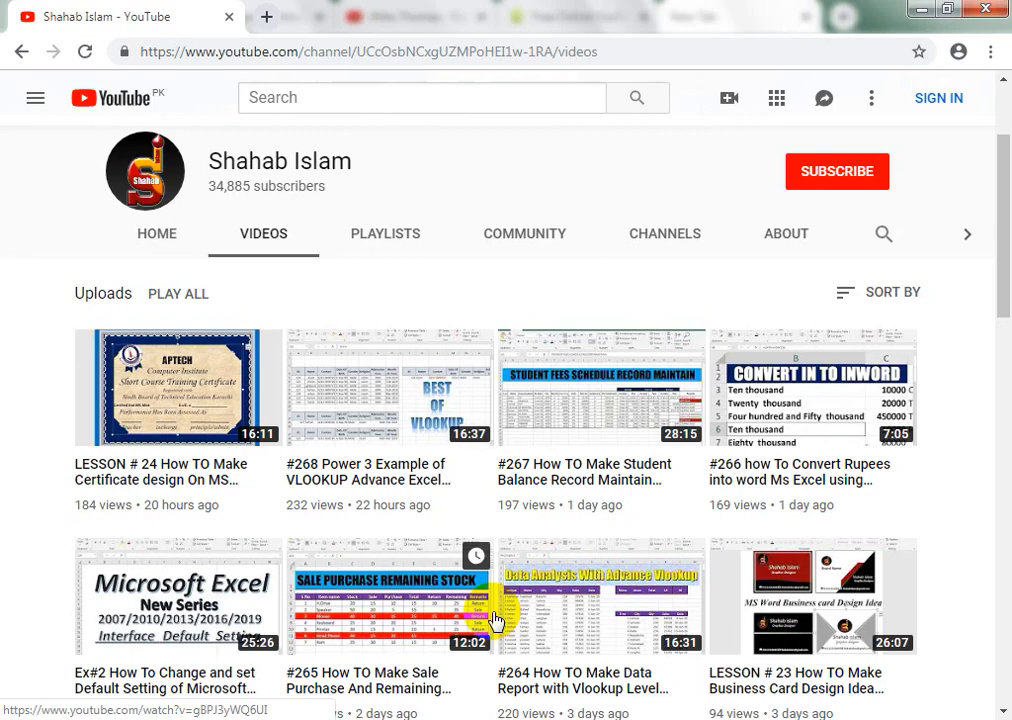
Step: Switch to the blank Excel workbook and enter the title BODMASS METHOD in cell A1
left_click(430, 718)
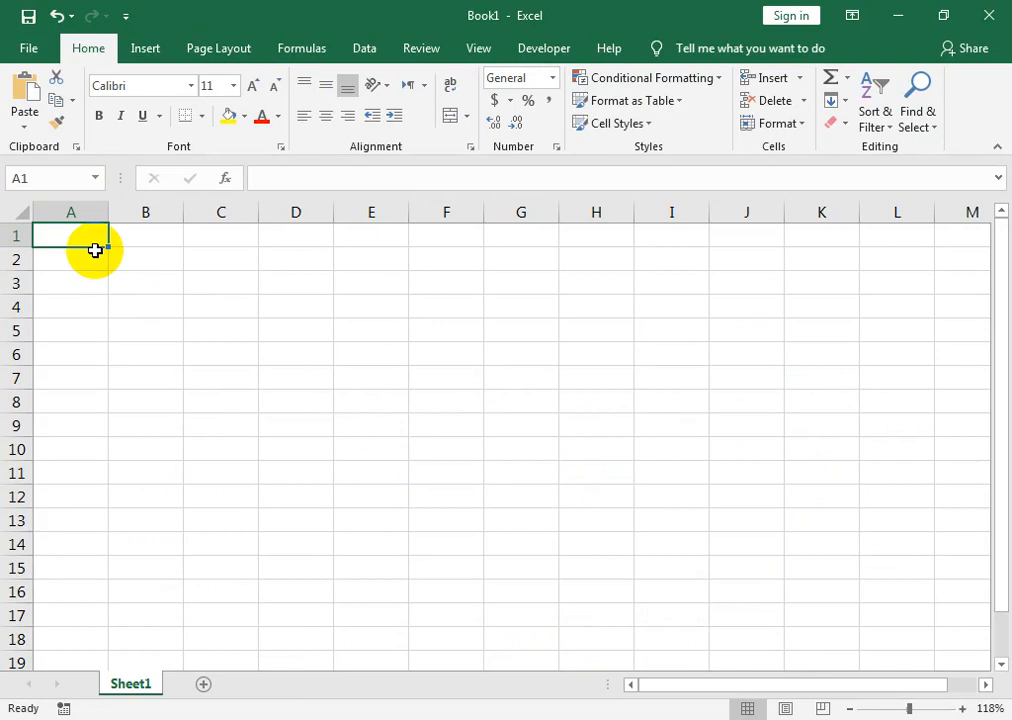
left_click(371, 449)
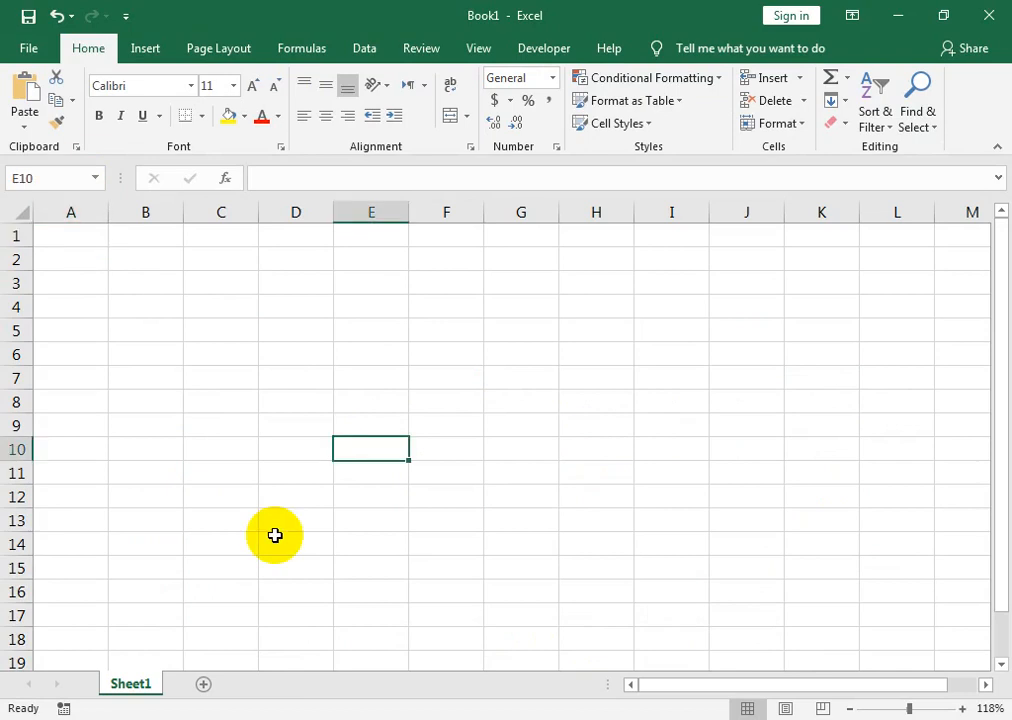
key("ctrl+Home")
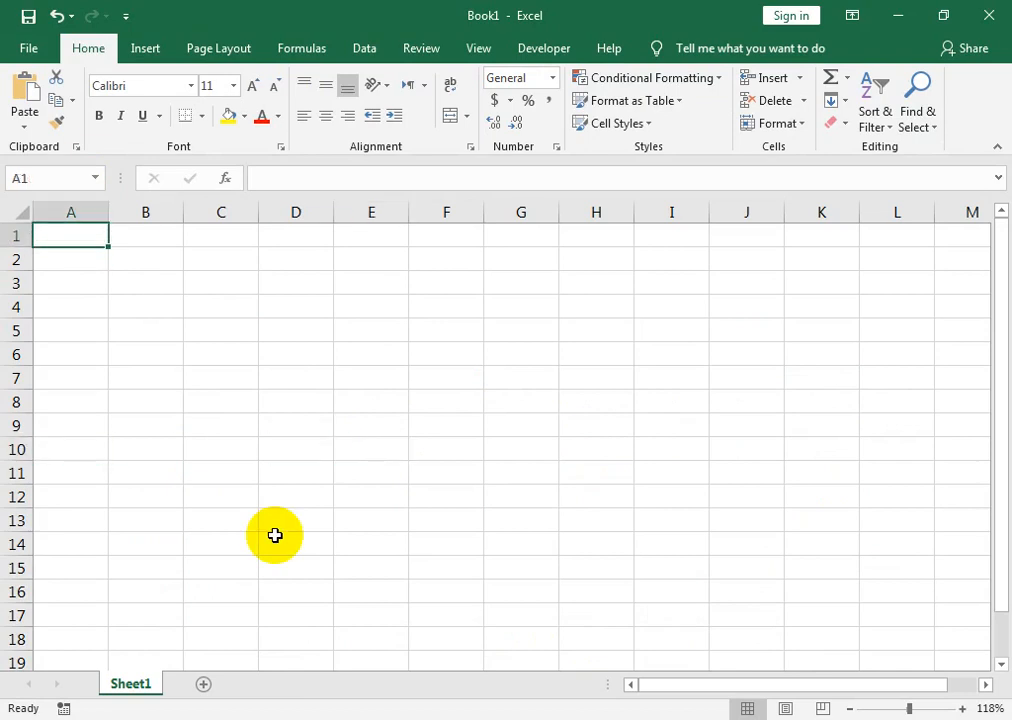
type("b")
key("BackSpace")
type("V")
key("BackSpace")
type("BO")
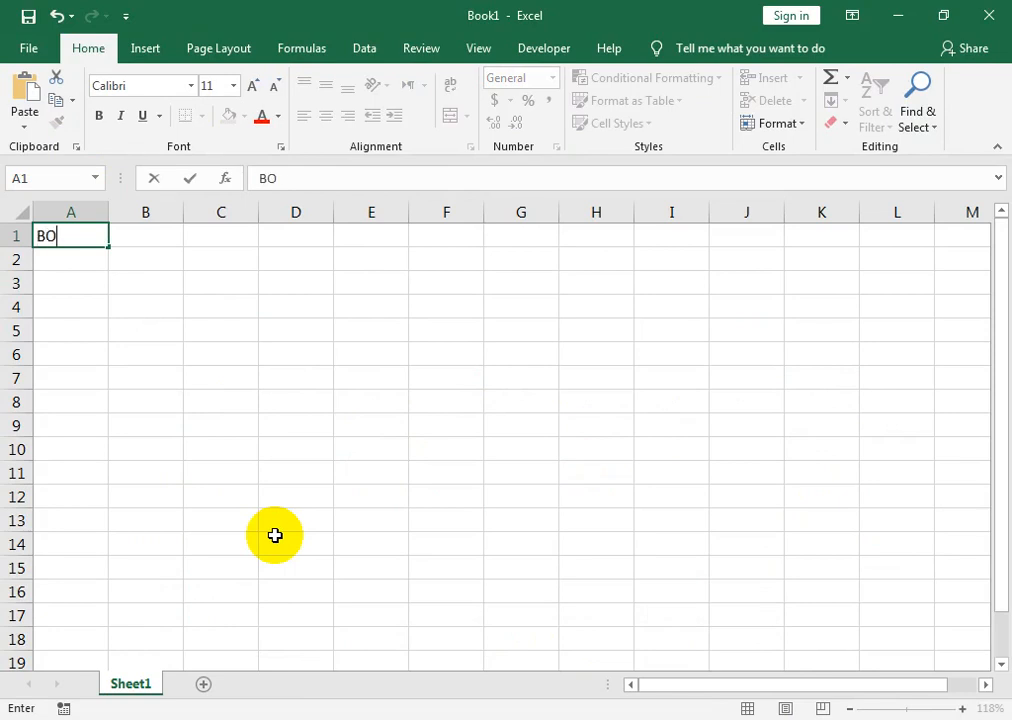
type("DMASS M")
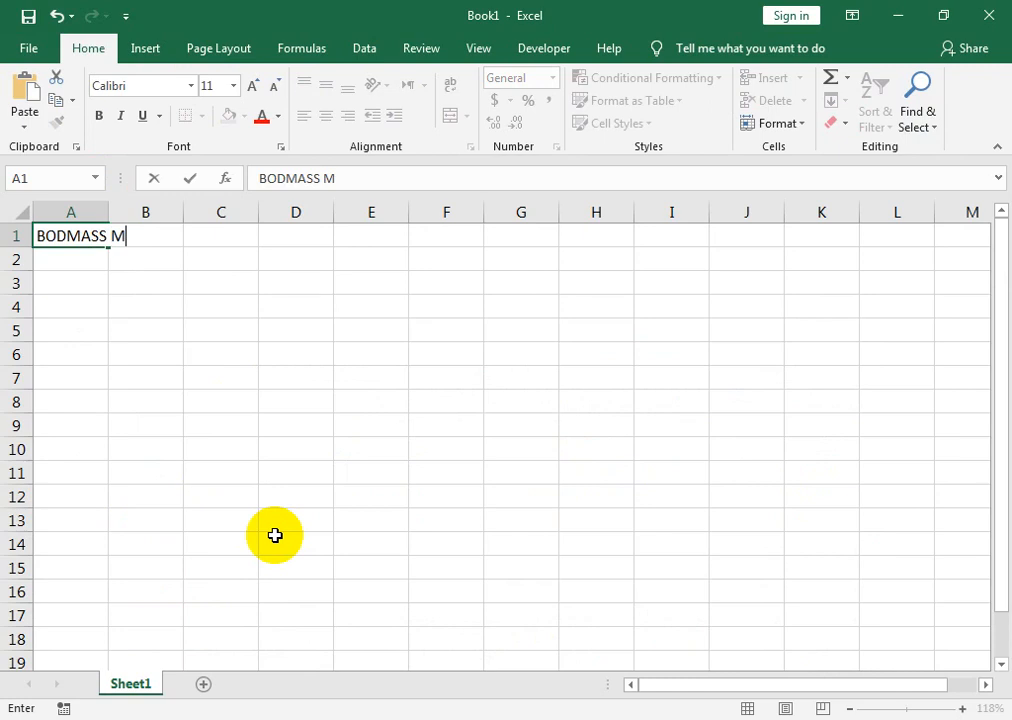
type("ETHOD")
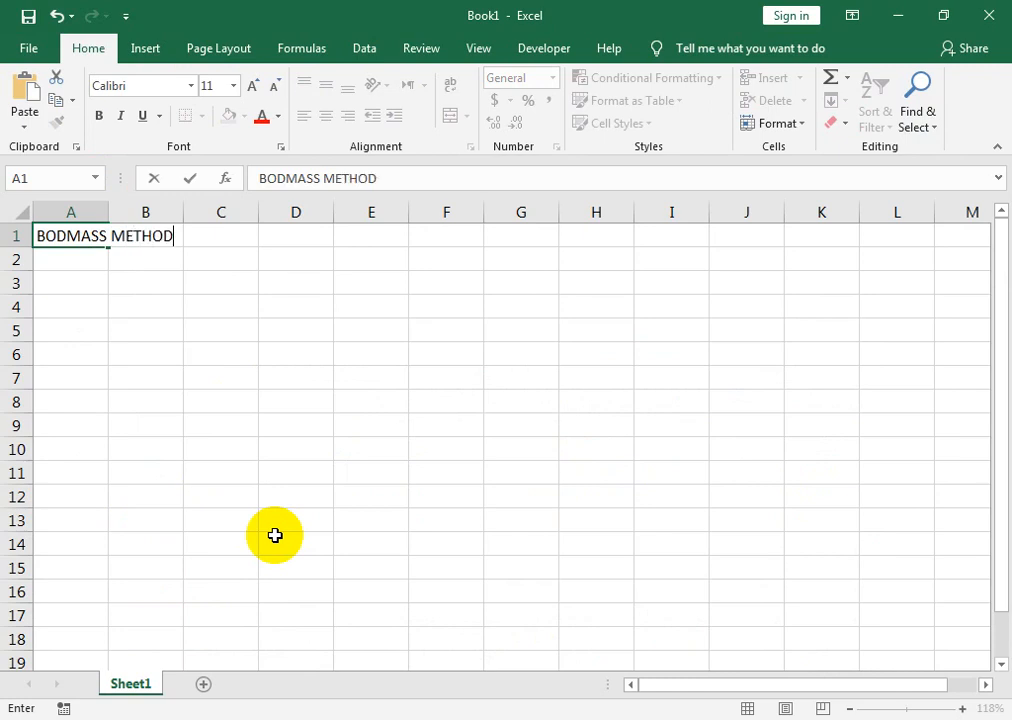
key("Return")
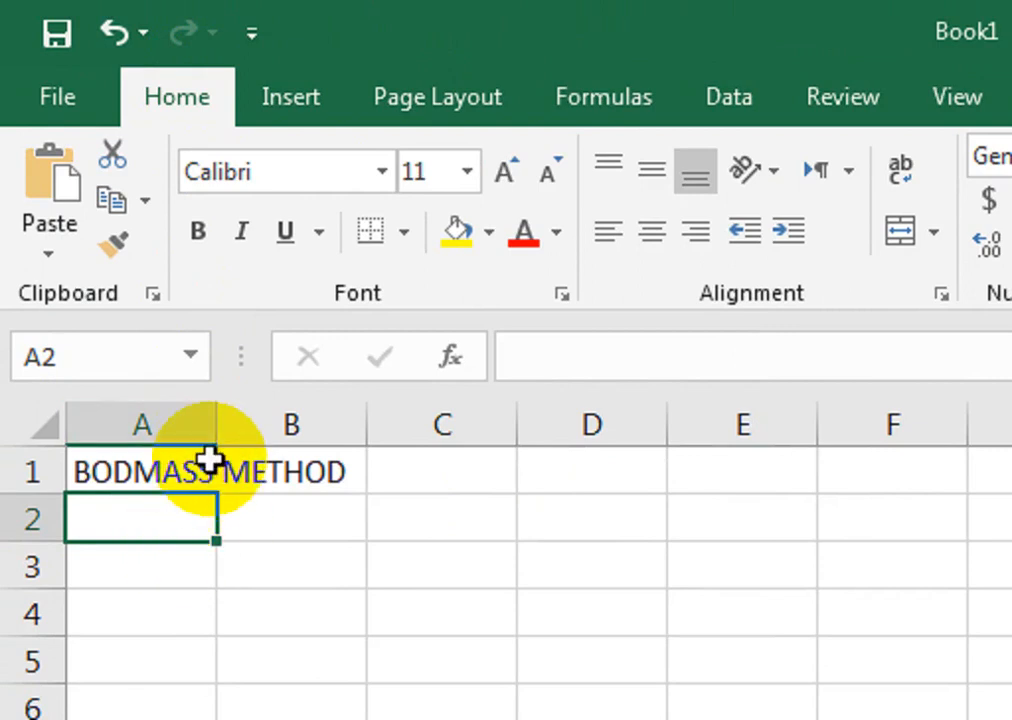
Step: Enter BRACKET ORDER in cell A2 and DIVIDE in cell A3 beneath the title
type("BRACKET ORE")
key("BackSpace")
type("DER")
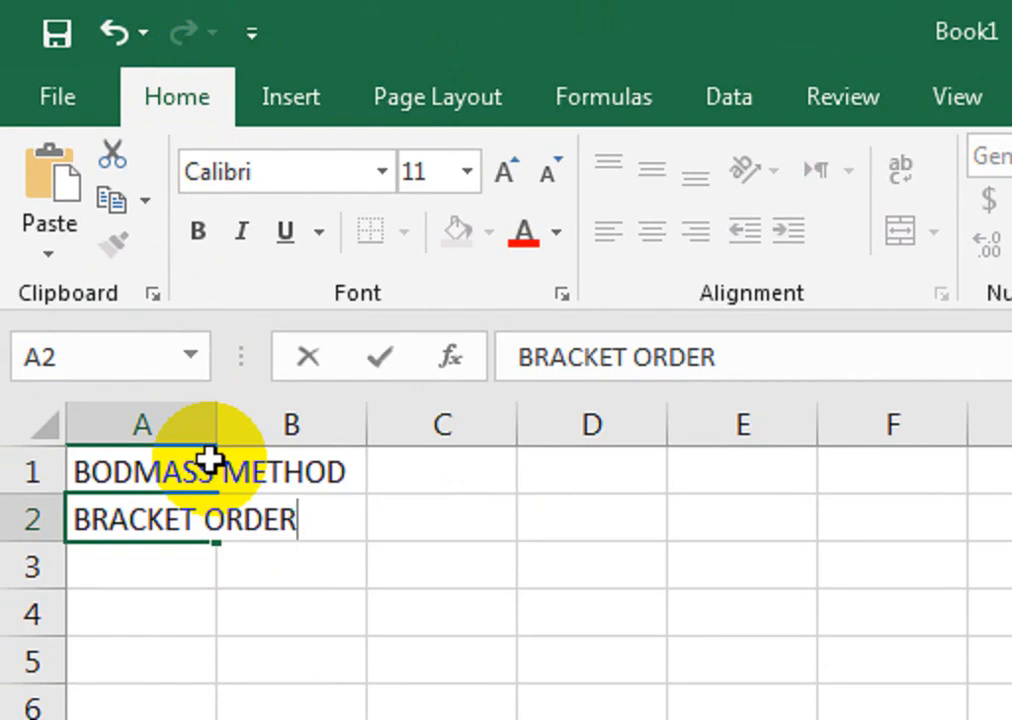
key("Return")
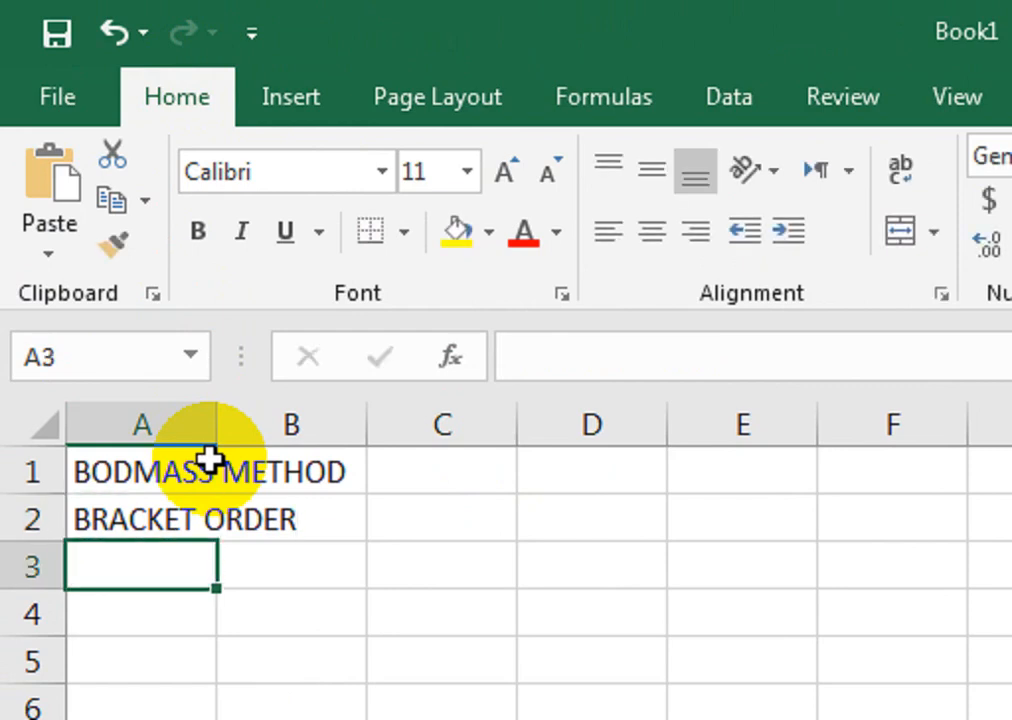
type("DIVIDE")
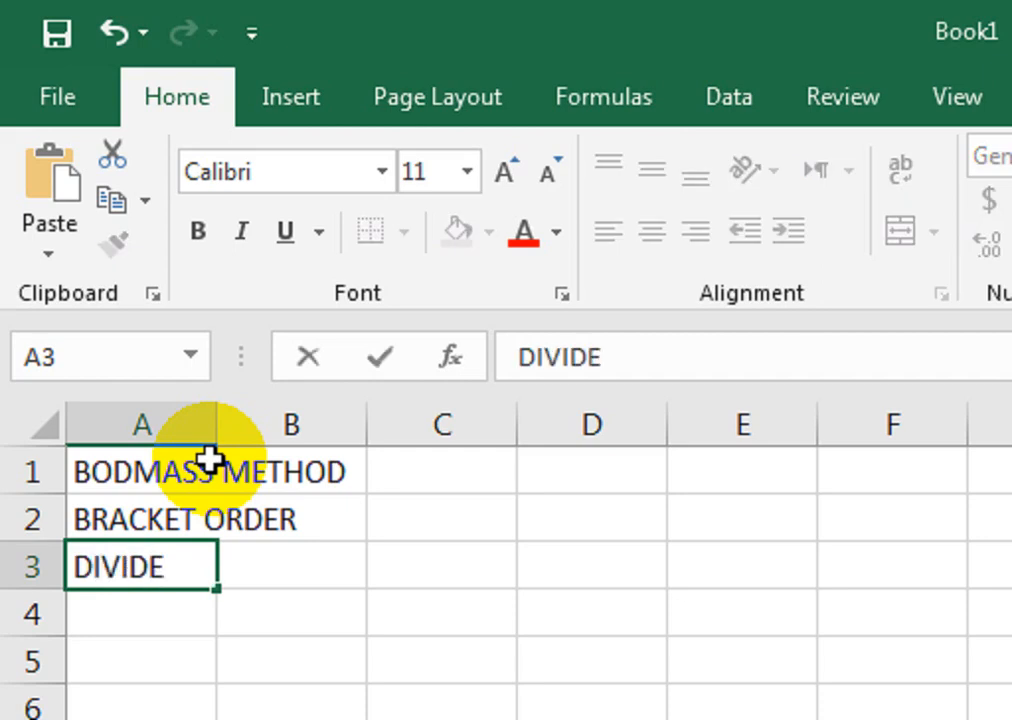
key("Return")
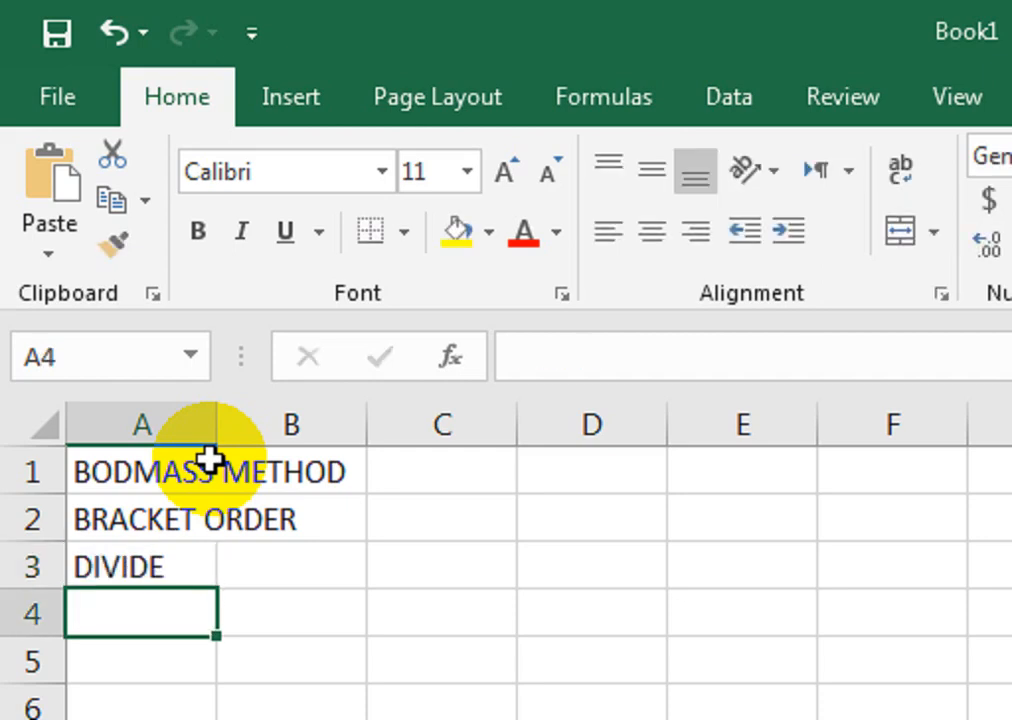
Step: Continue the list in column A with MULTIPLAY in A4, ADD in A5 and SUBTRACT in A6
type("MUL")
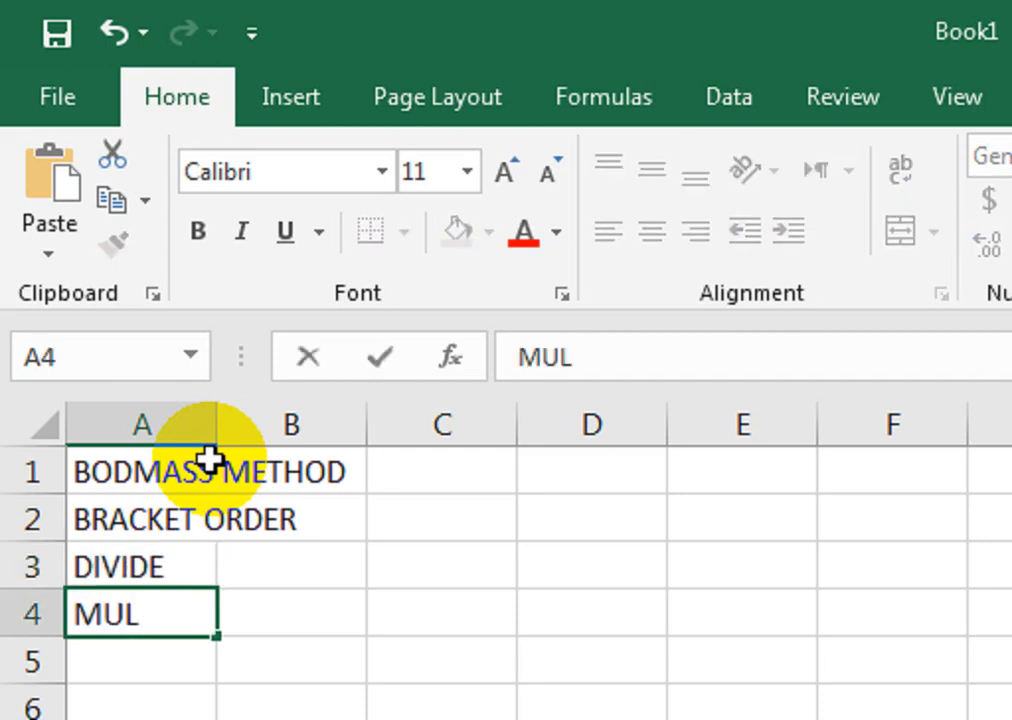
type("TIPLAY")
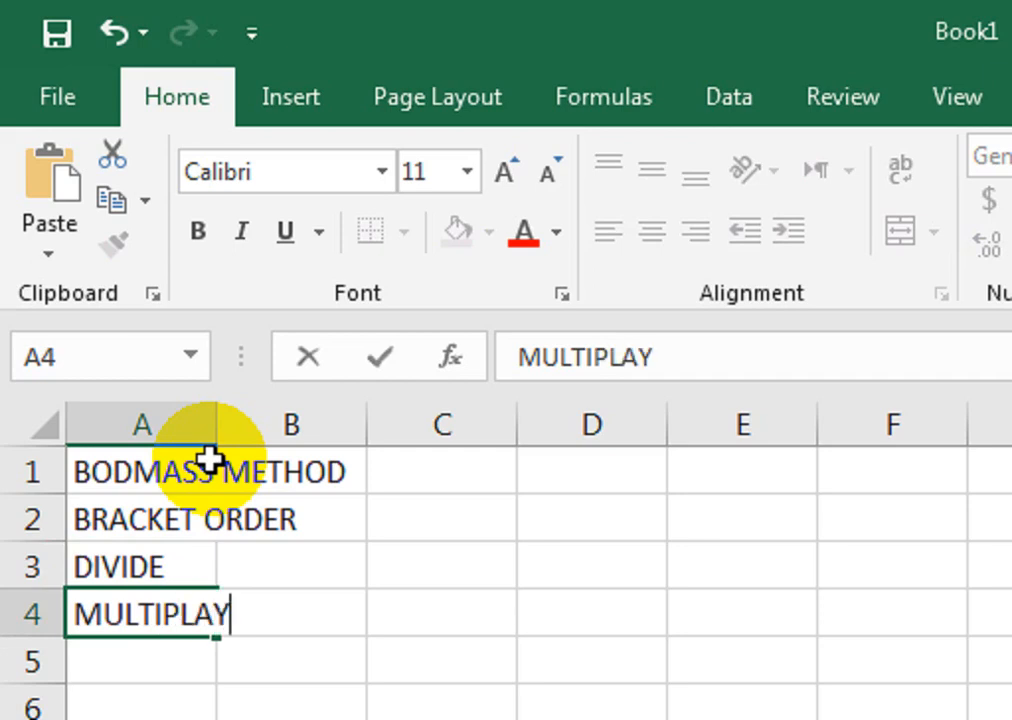
key("Return")
type("ADD")
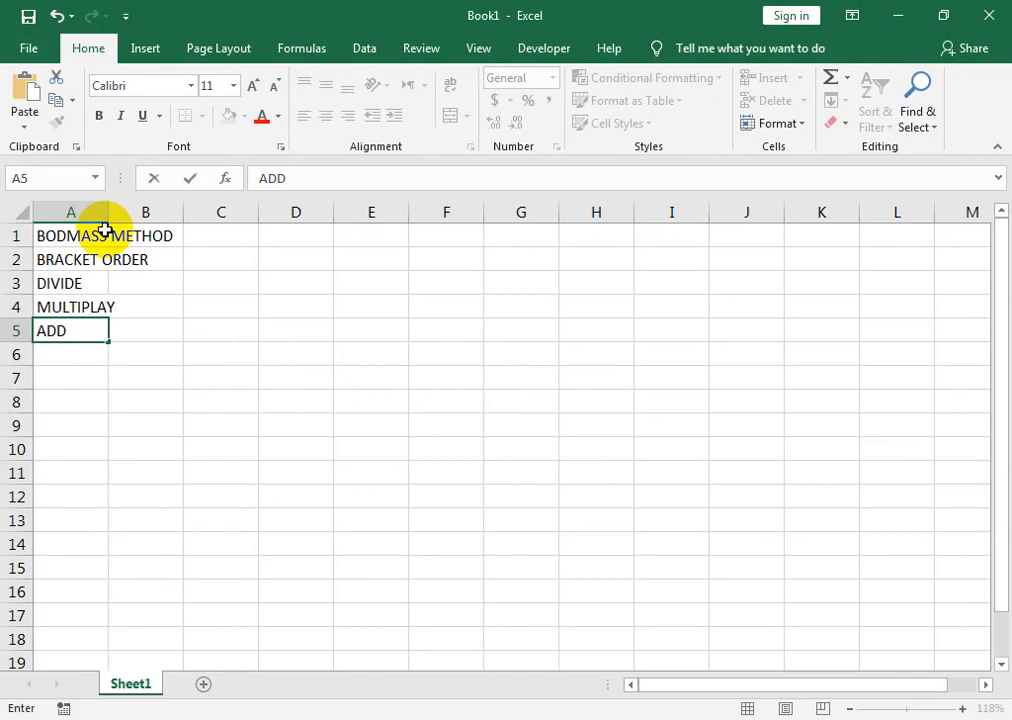
key("Return")
type("S")
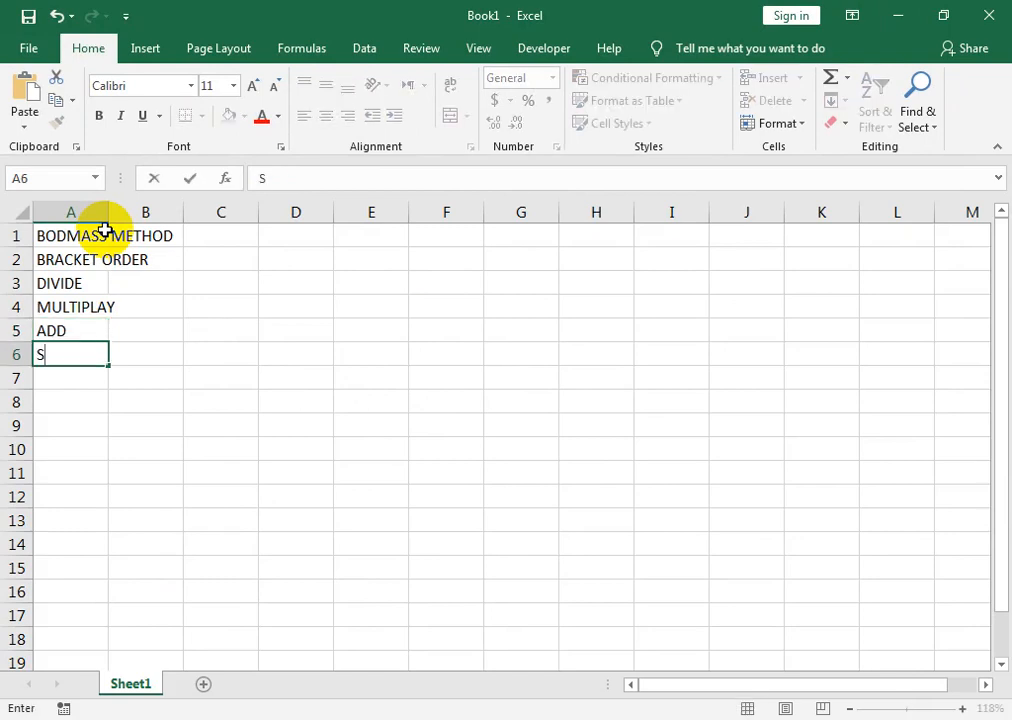
type("UBTRACT")
key("Return")
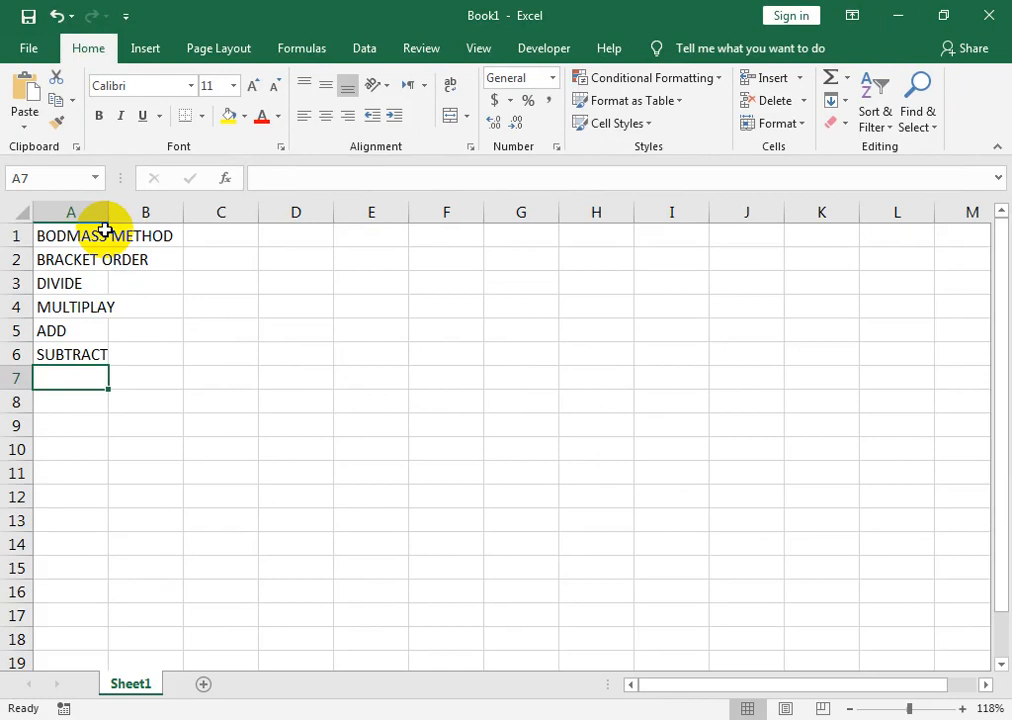
Step: Make the BODMASS METHOD title in A1 bold and increase the font size of A1:C1 to 12
key("Down")
key("Up")
key("Up")
key("Up")
key("Up")
key("Up")
key("Up")
key("Up")
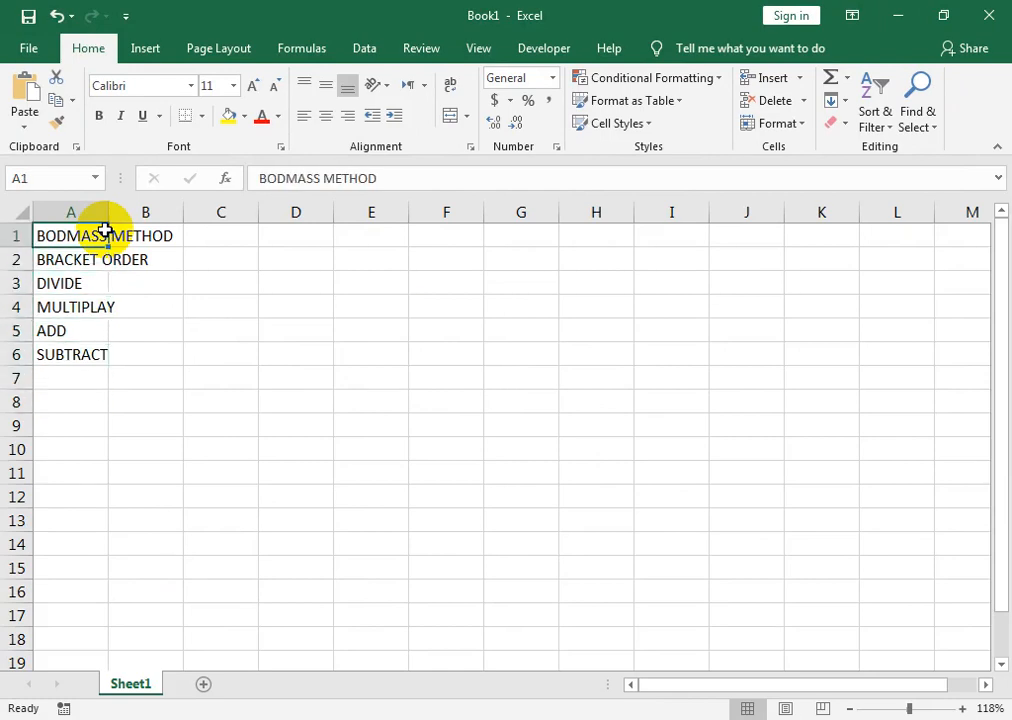
left_click(98, 116)
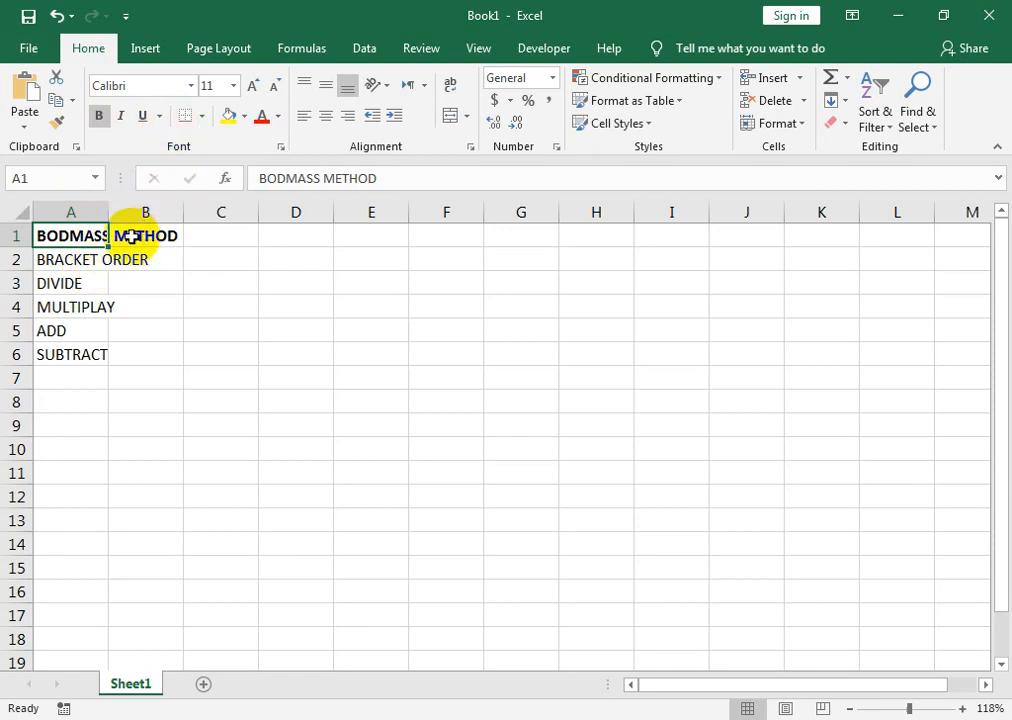
left_click_drag(93, 238, 203, 241)
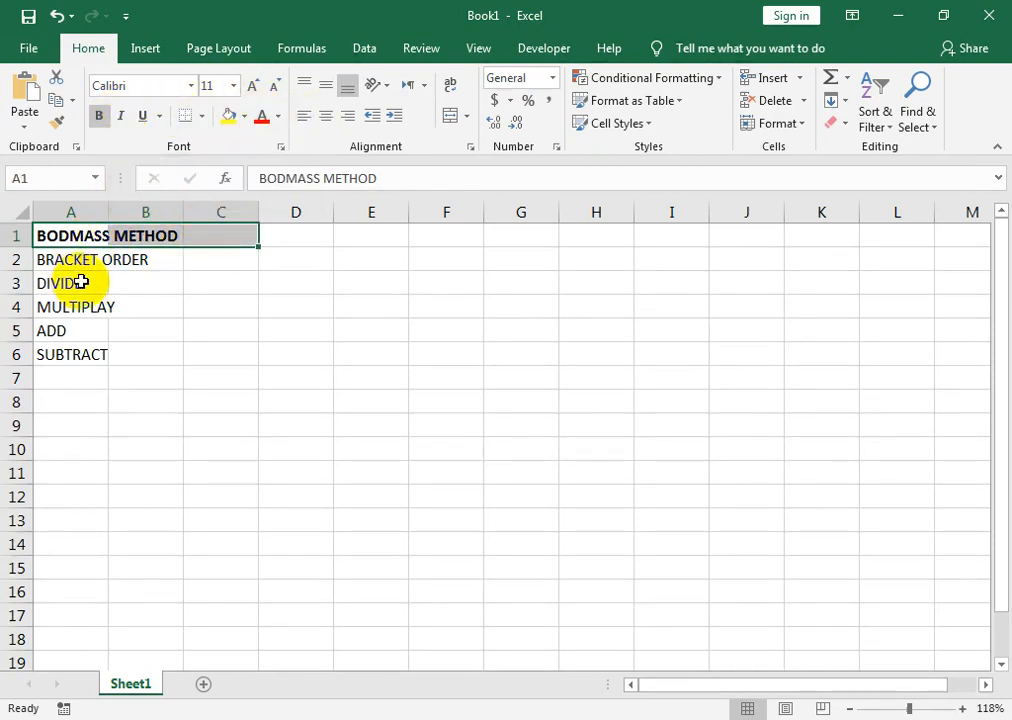
left_click(252, 87)
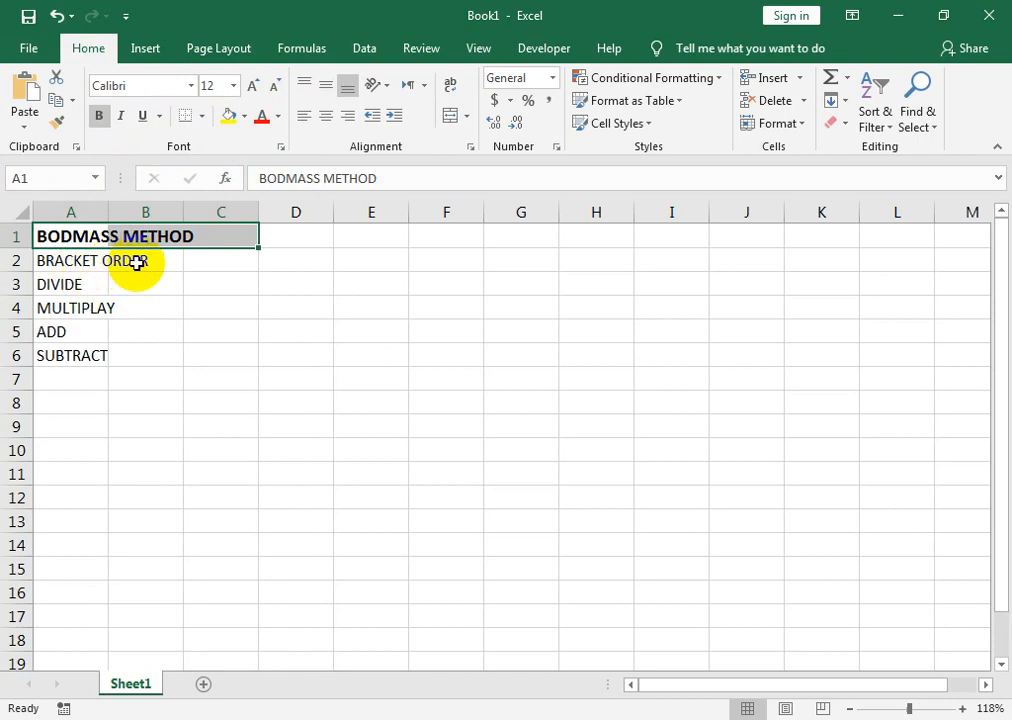
Step: Enter the sample numbers 45 in cell C7 and 5 in cell D7
left_click(241, 376)
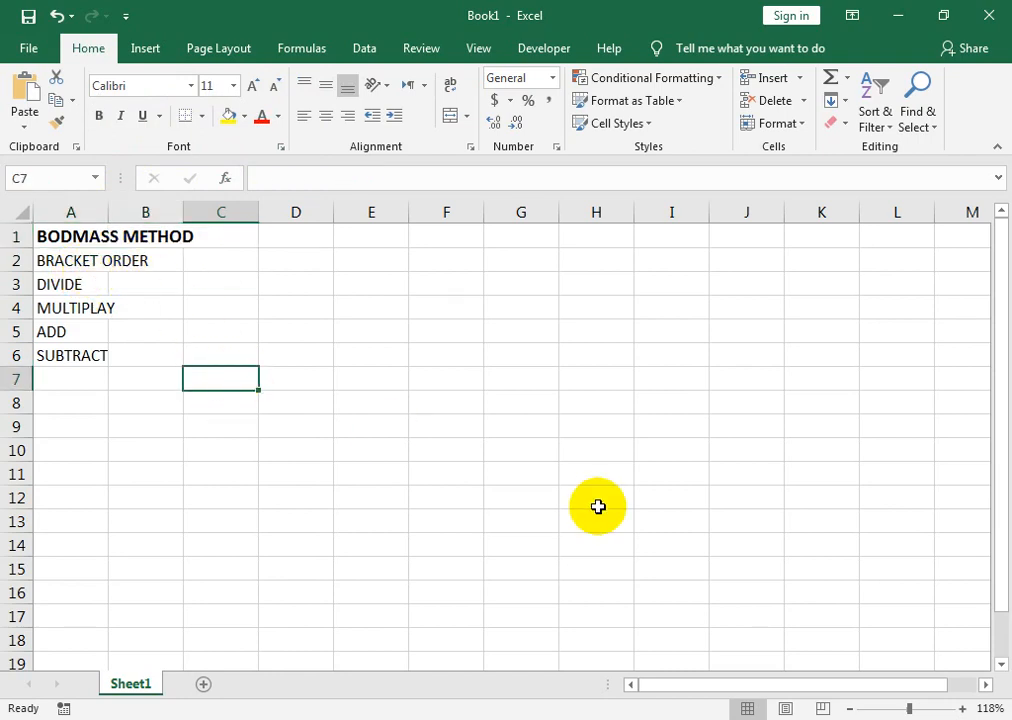
type("45")
key("Tab")
type("5")
key("Tab")
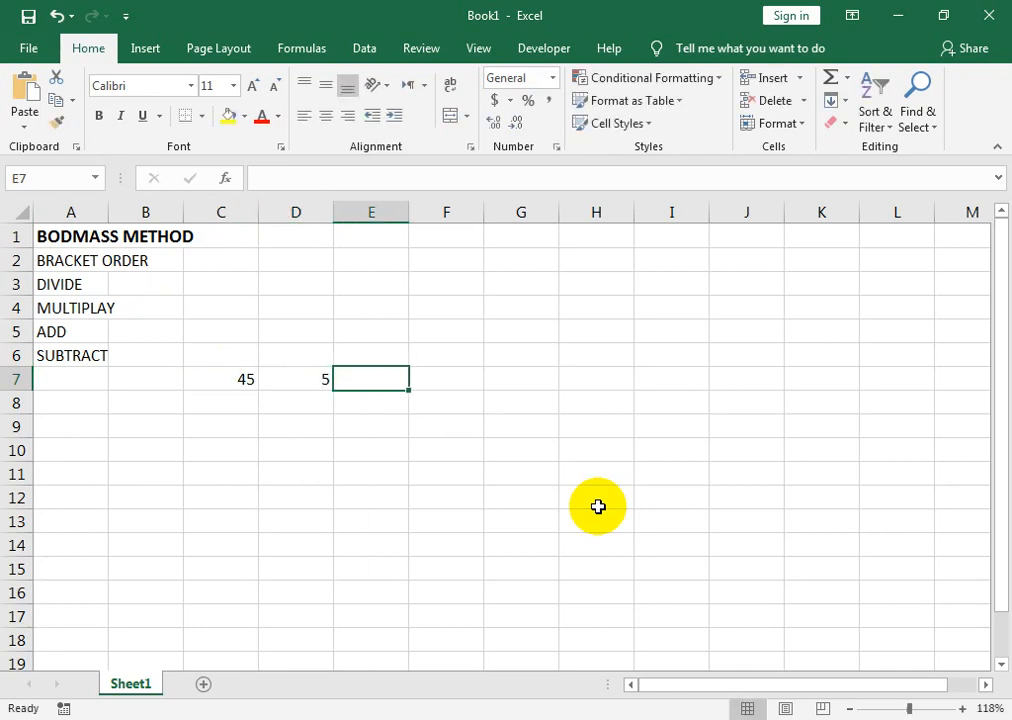
Step: Add the headings FIRST VALUE in C6 and SECOND VALUE in D6 above the two numbers
key("Left")
key("Left")
key("Up")
type("F")
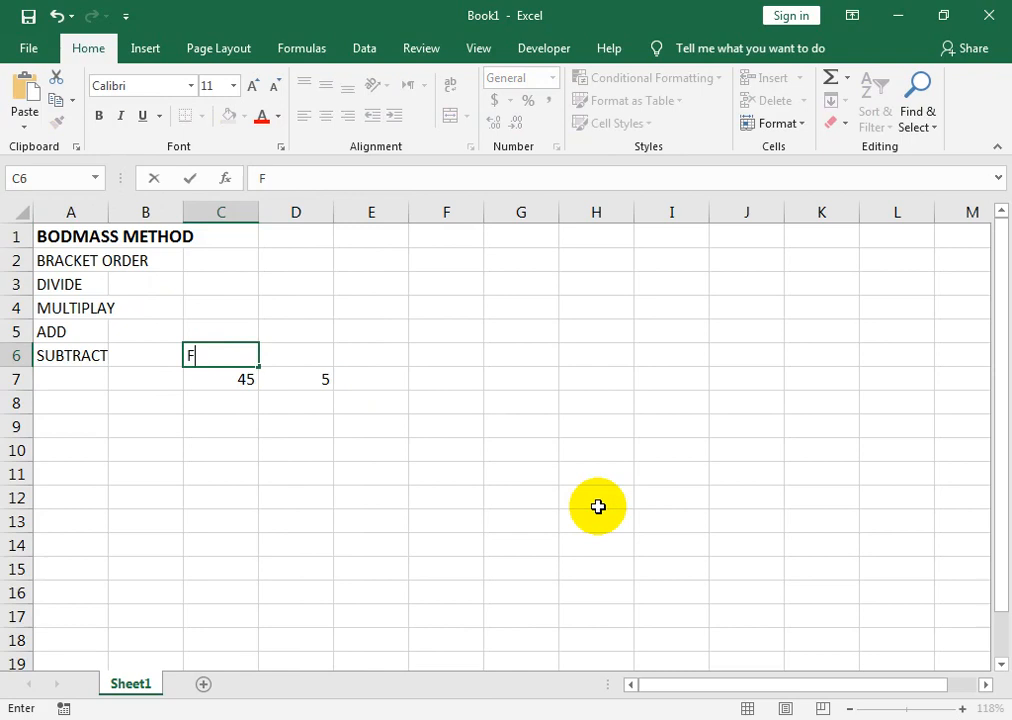
type("IRST VA")
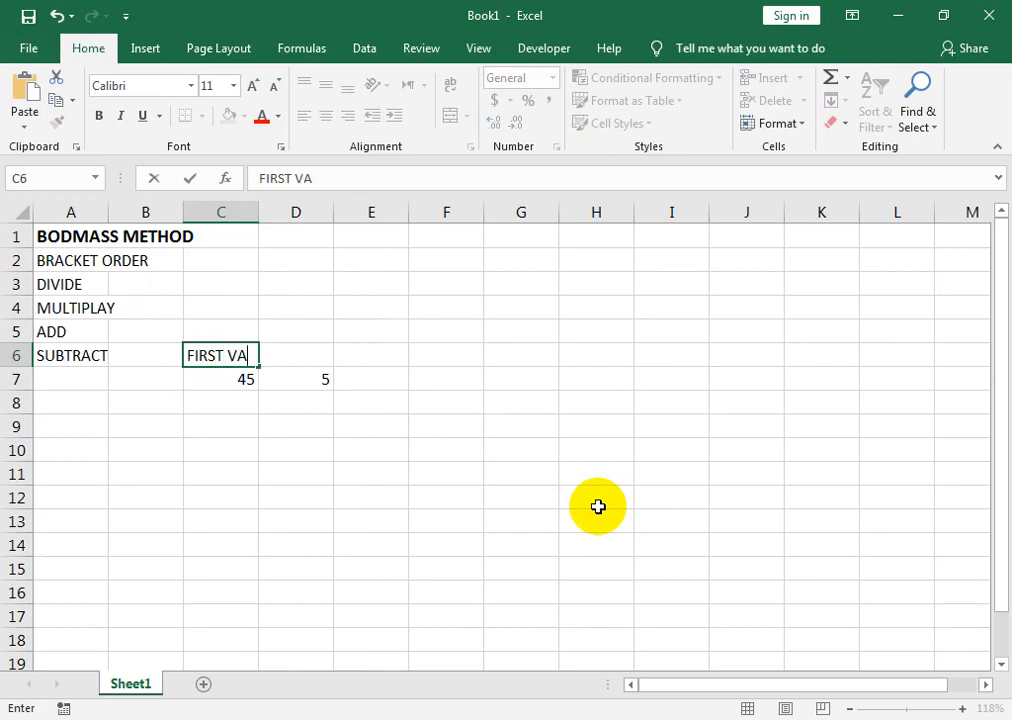
type("LUE")
key("Tab")
type("SE")
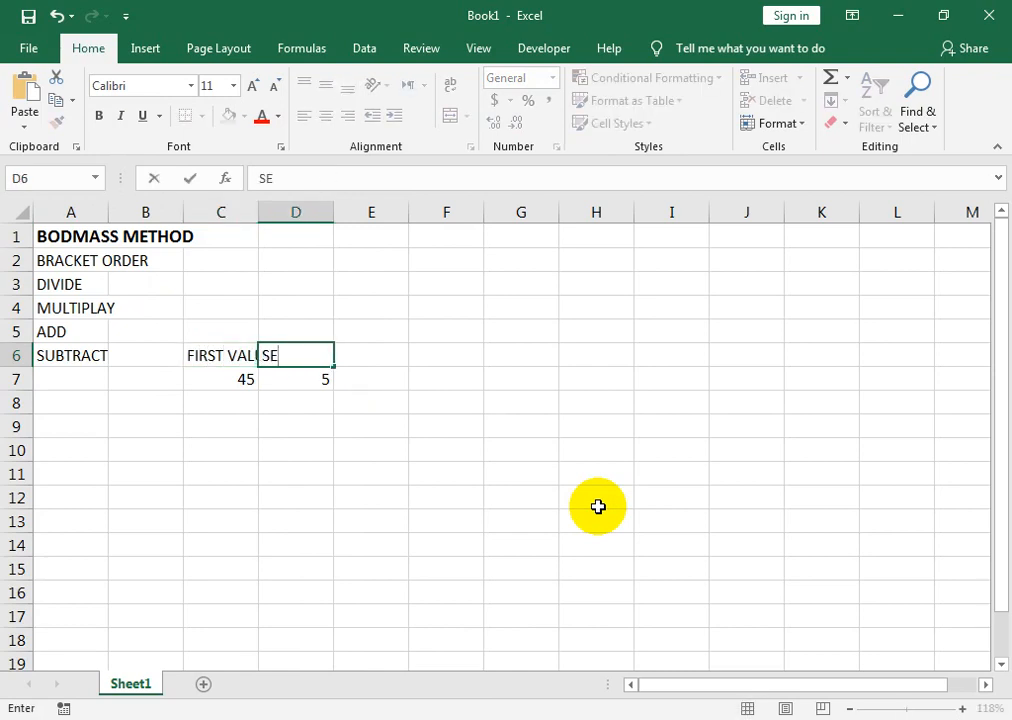
type("COND V")
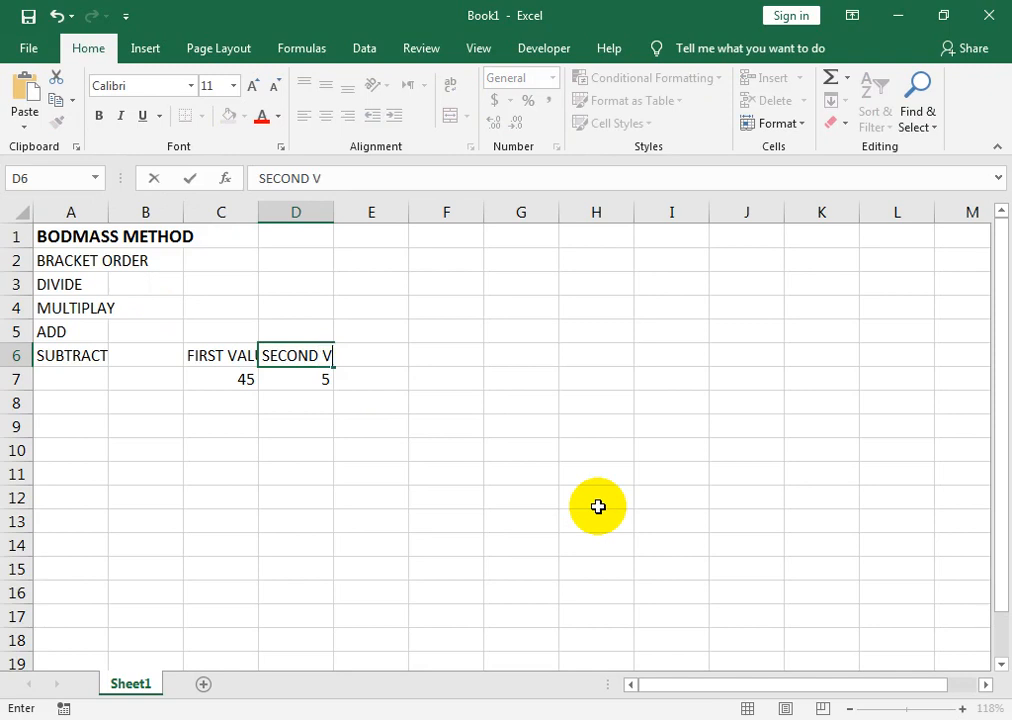
type("ALUE")
key("Tab")
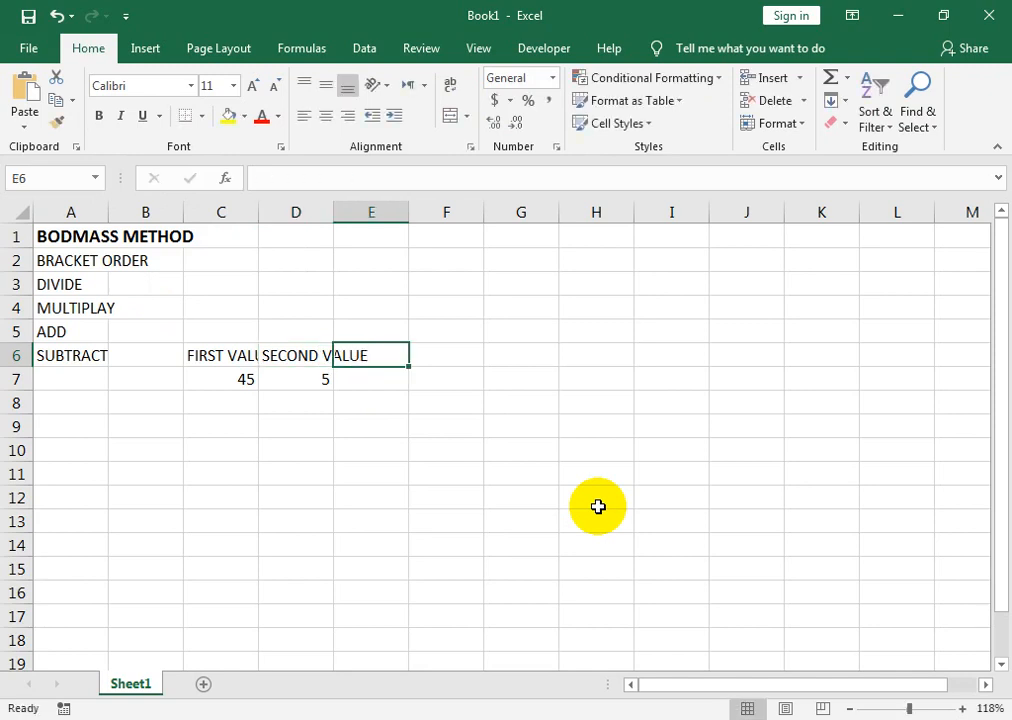
Step: Fit columns C and D to the width of their contents and enter the heading BODMAS in E6
double_click(256, 212)
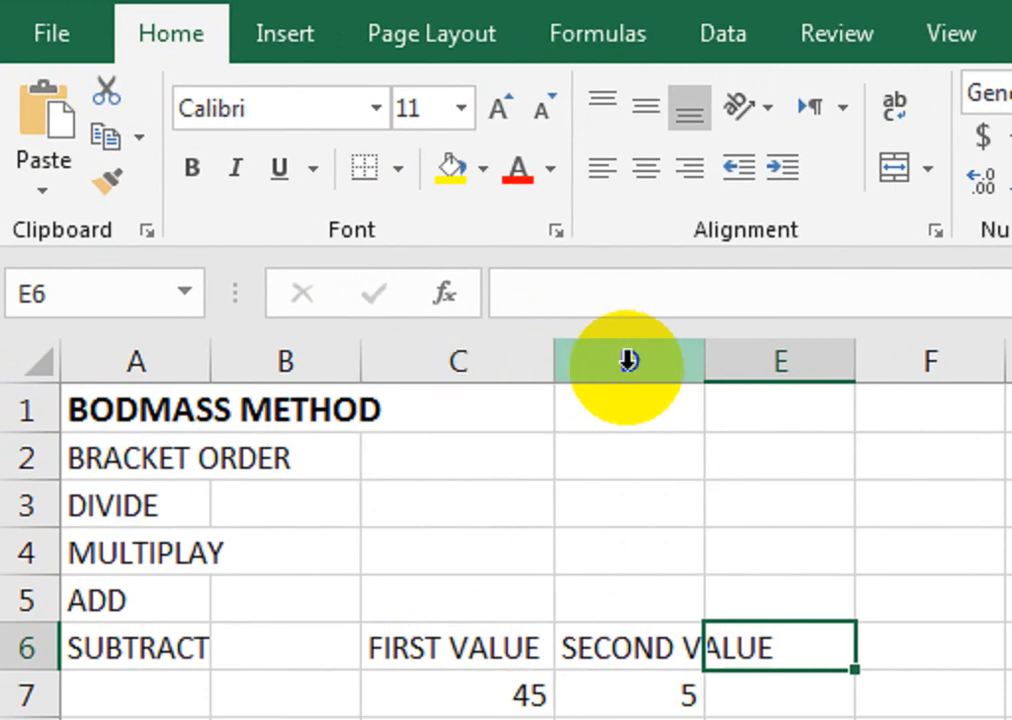
double_click(700, 372)
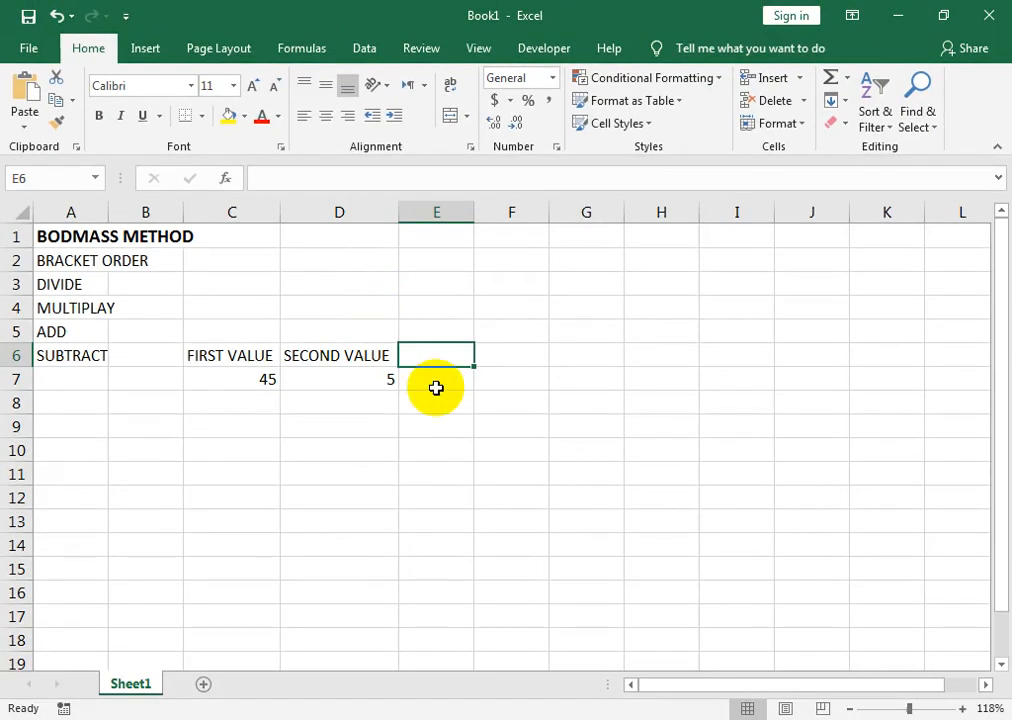
type("BODMAS")
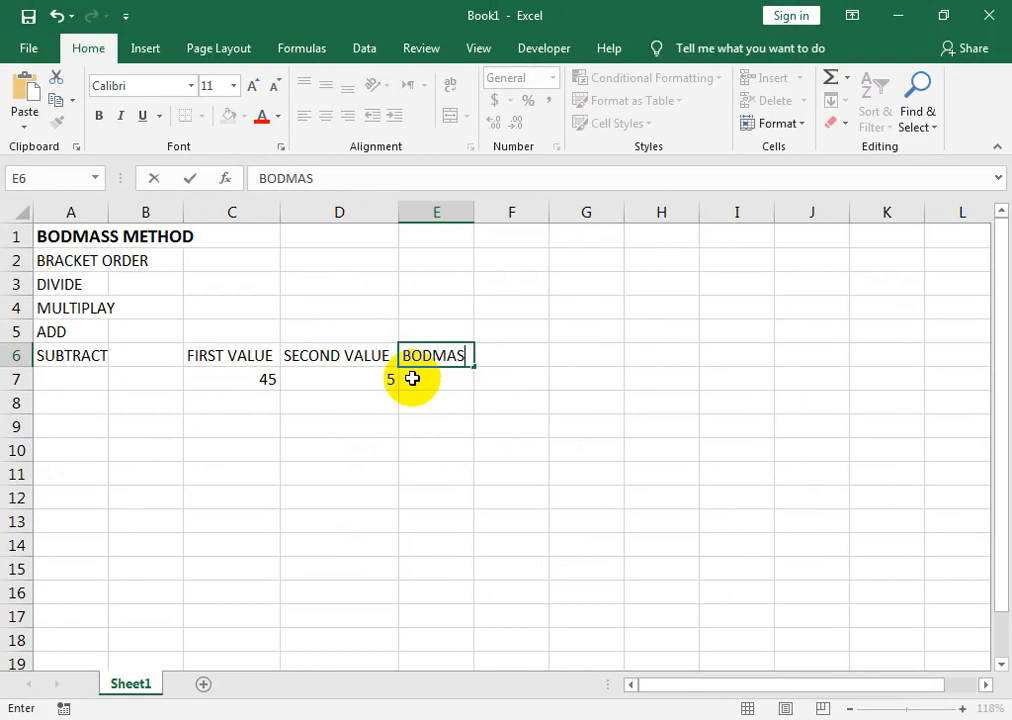
key("Return")
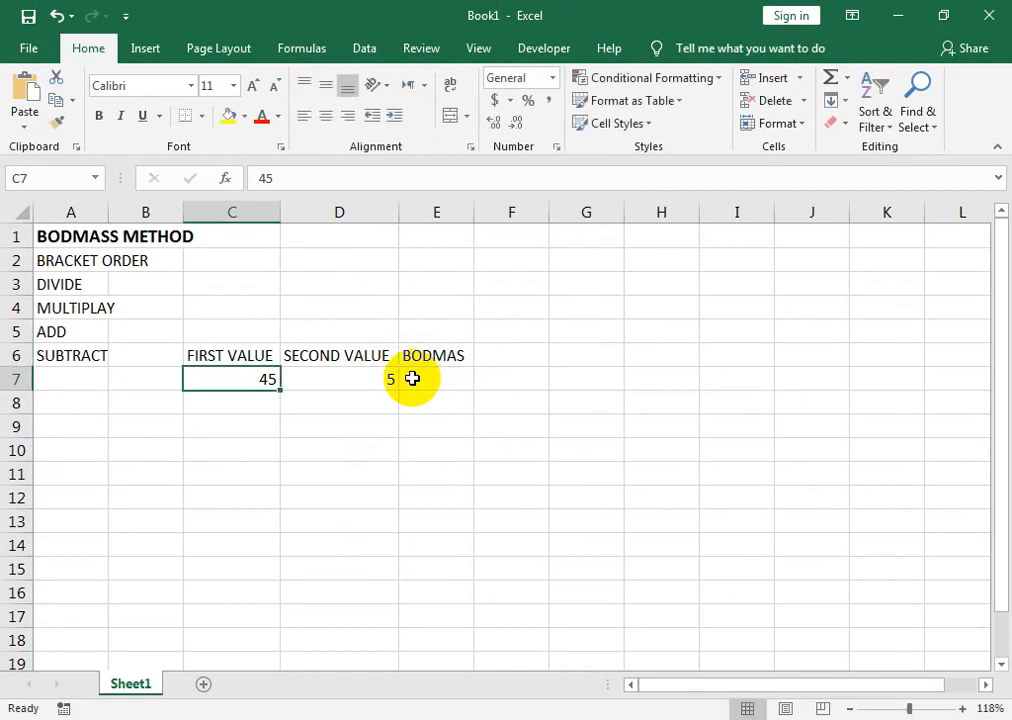
Step: Enter the formula =D7*(C7-D7) in cell E7 and reopen it to check its cell references
left_click(412, 378)
type("=")
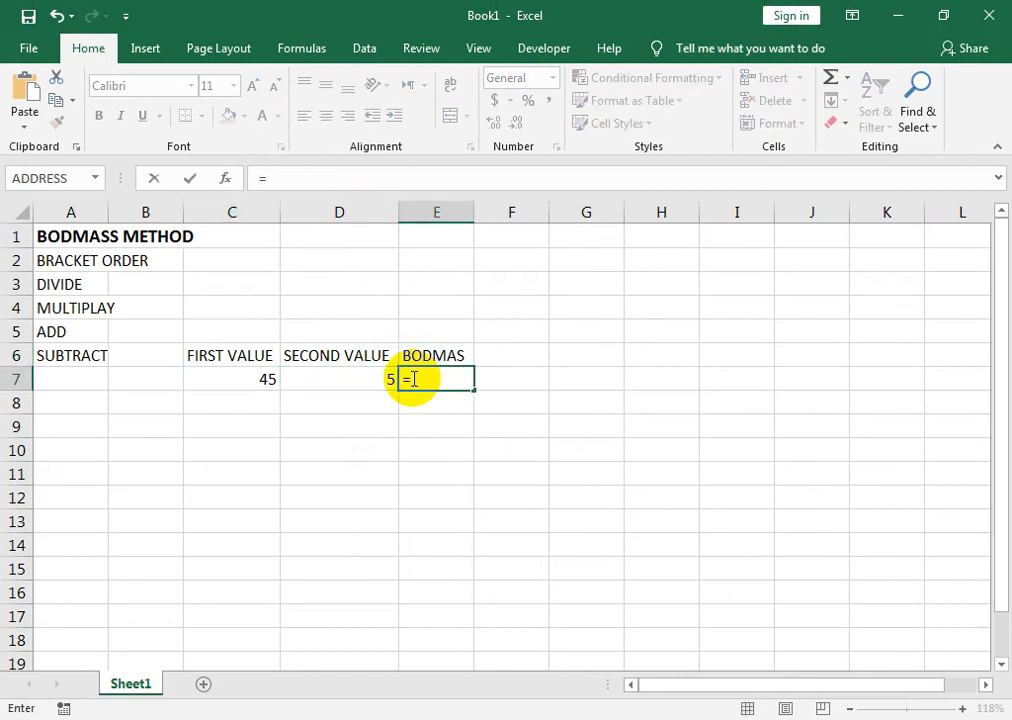
key("Left")
type("*")
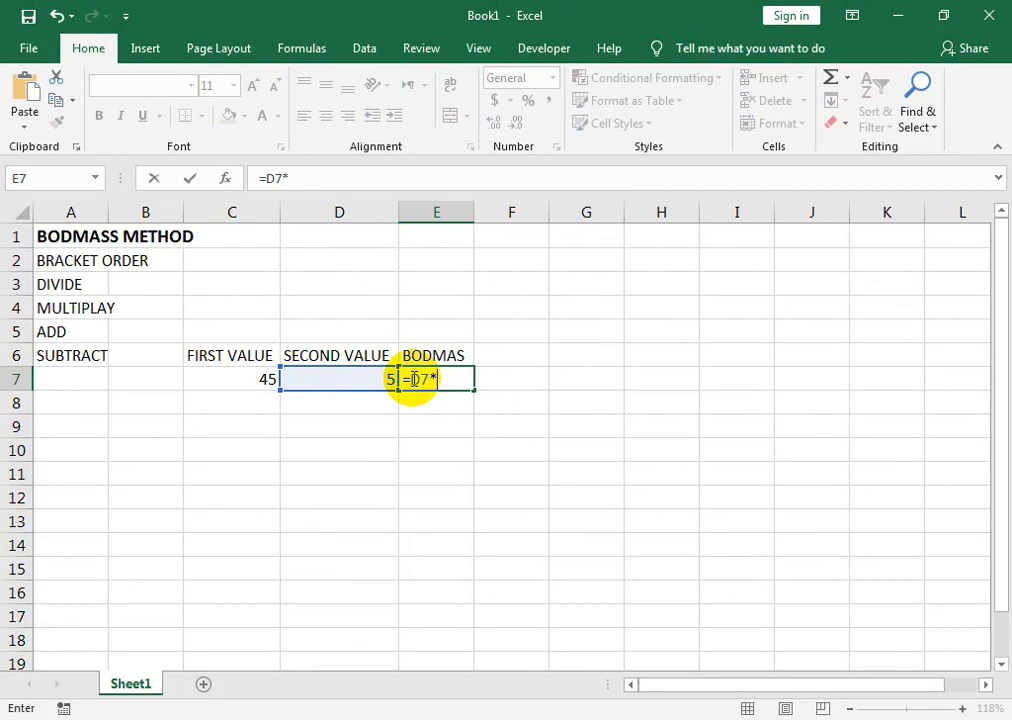
type("(")
key("Left")
key("Left")
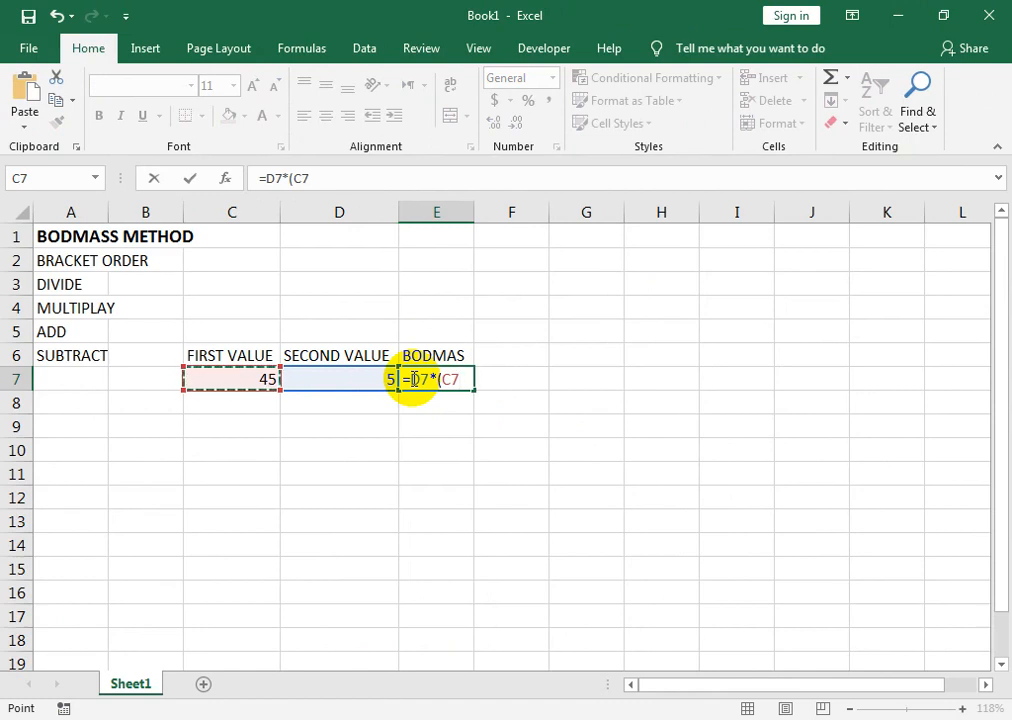
type("-")
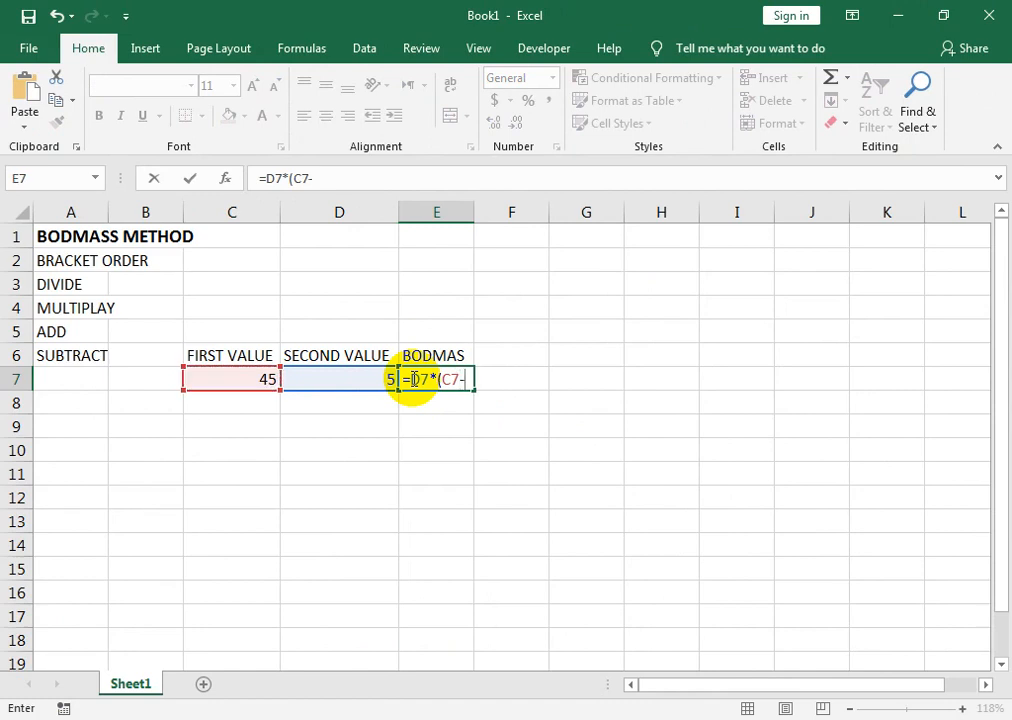
key("Left")
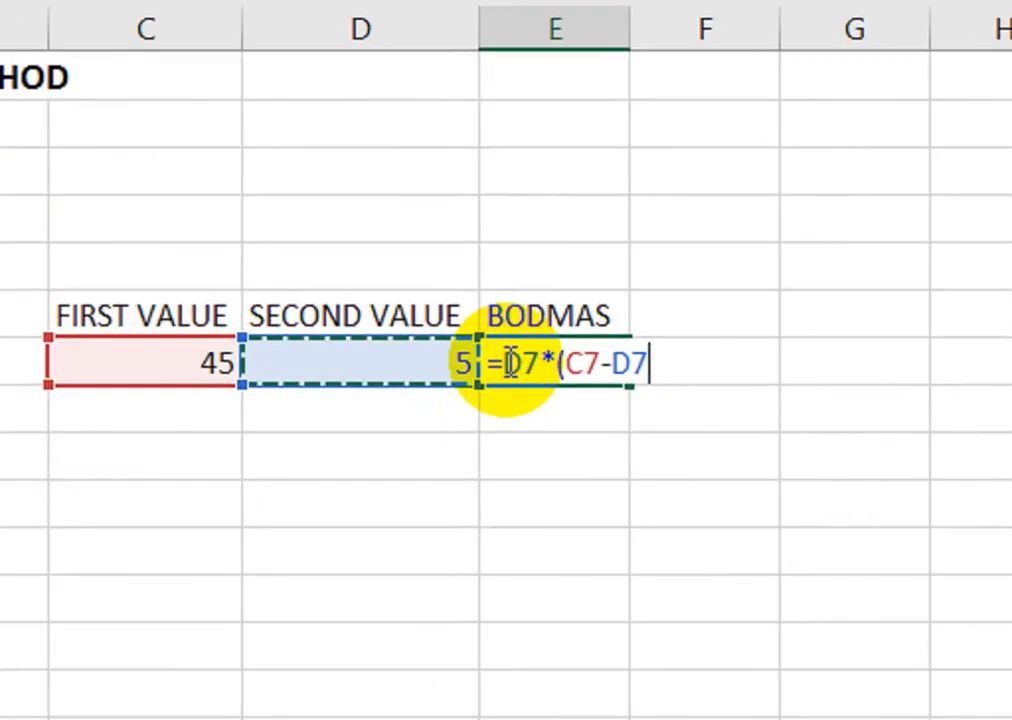
type(")")
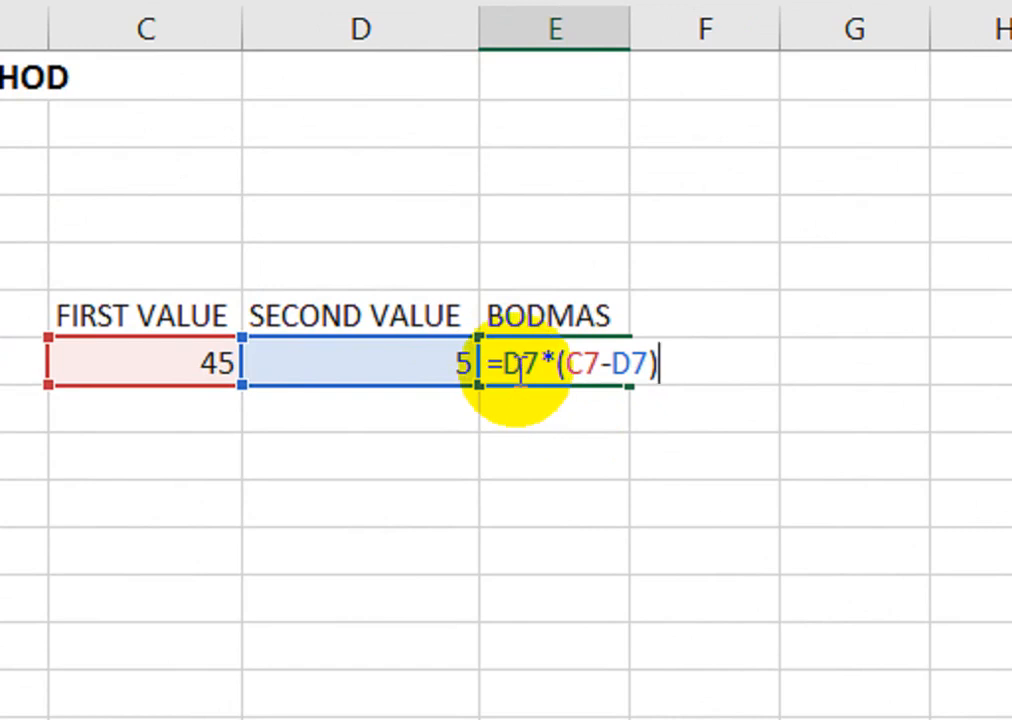
key("Return")
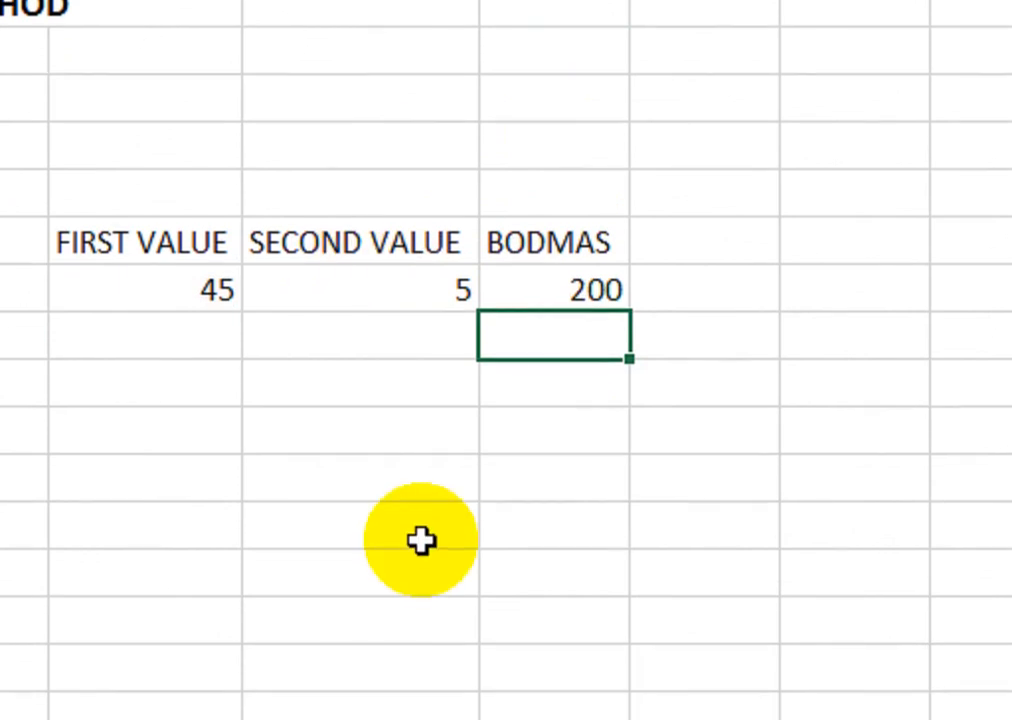
key("Up")
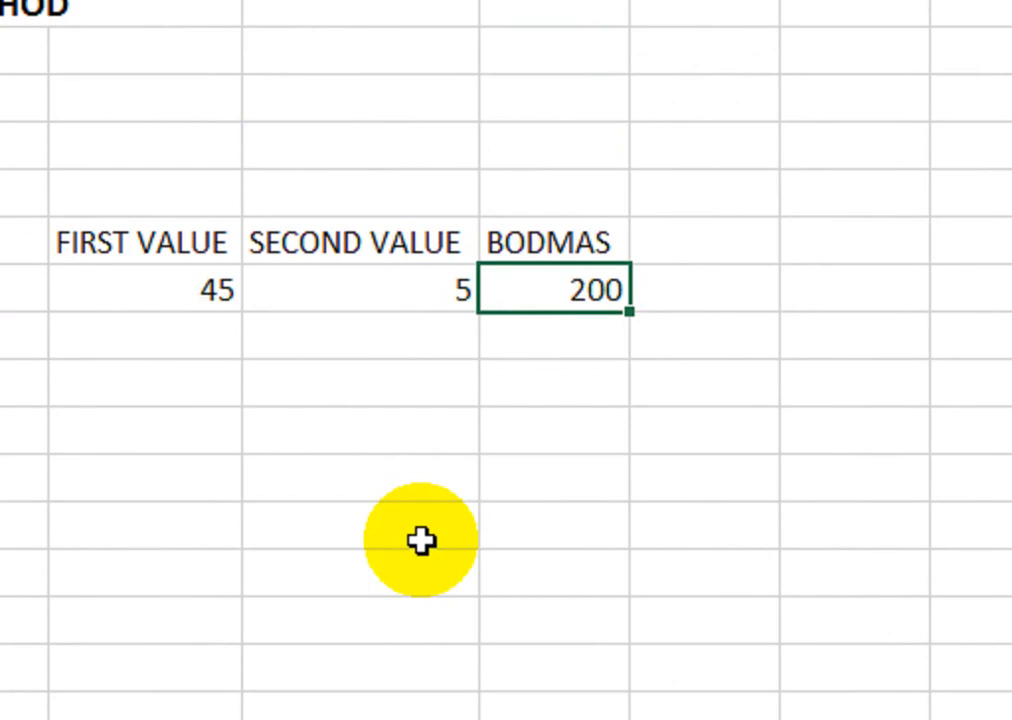
key("F2")
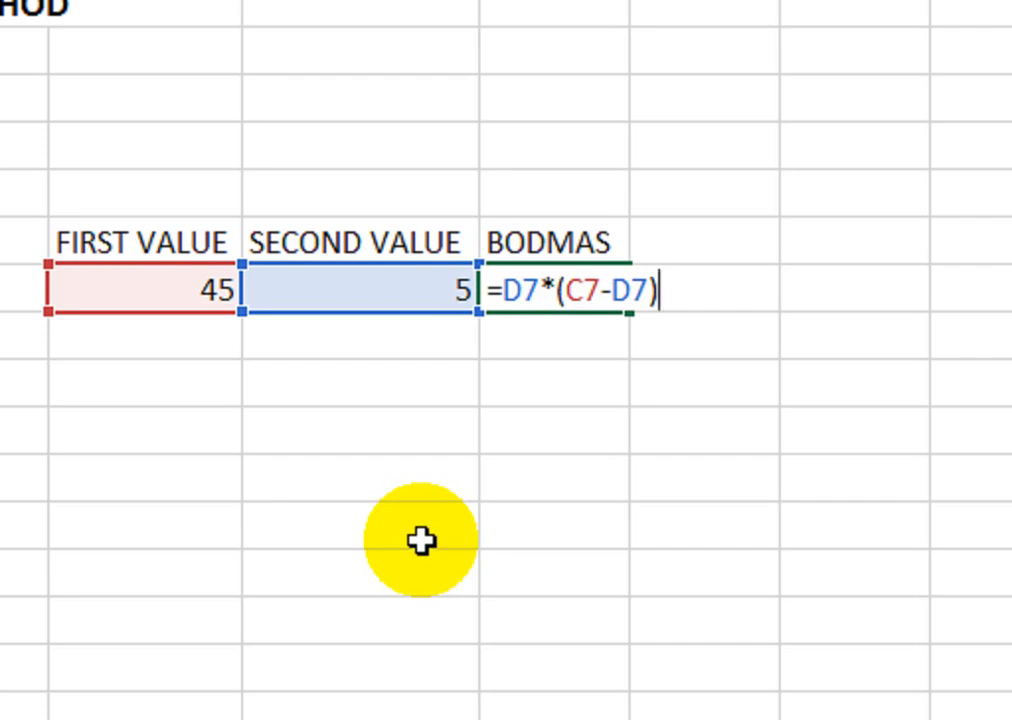
key("Return")
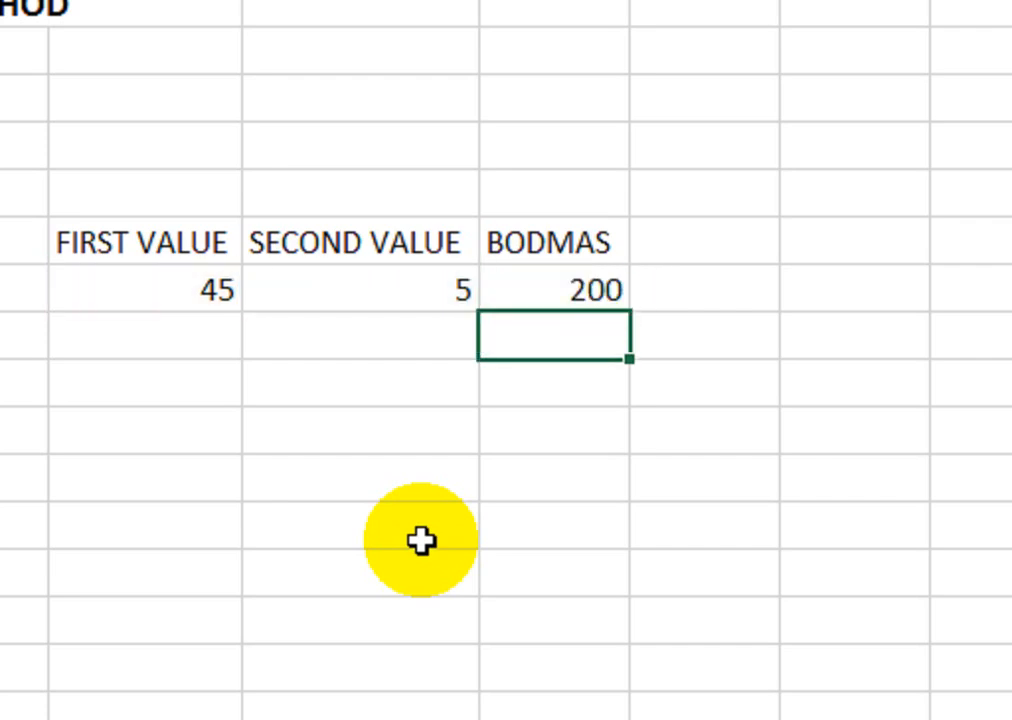
Step: Multiply C7 by D7 in cell E8 as a comparison, and clear that cell again
type("=")
key("Left")
key("Left")
key("Up")
type("*")
key("Up")
key("Left")
key("Return")
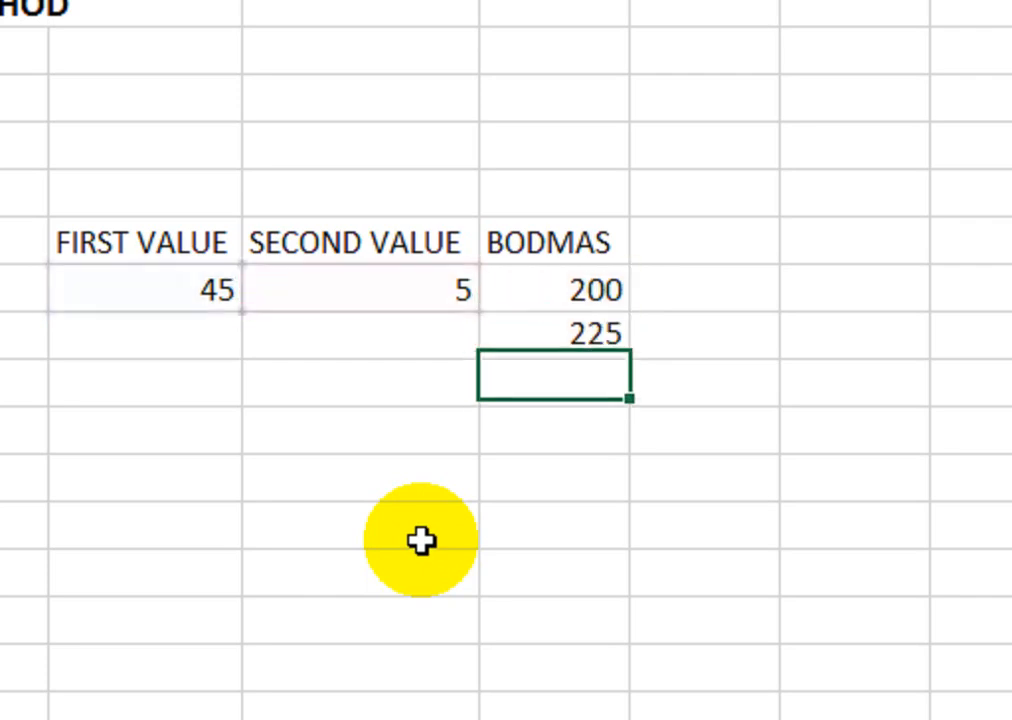
key("Up")
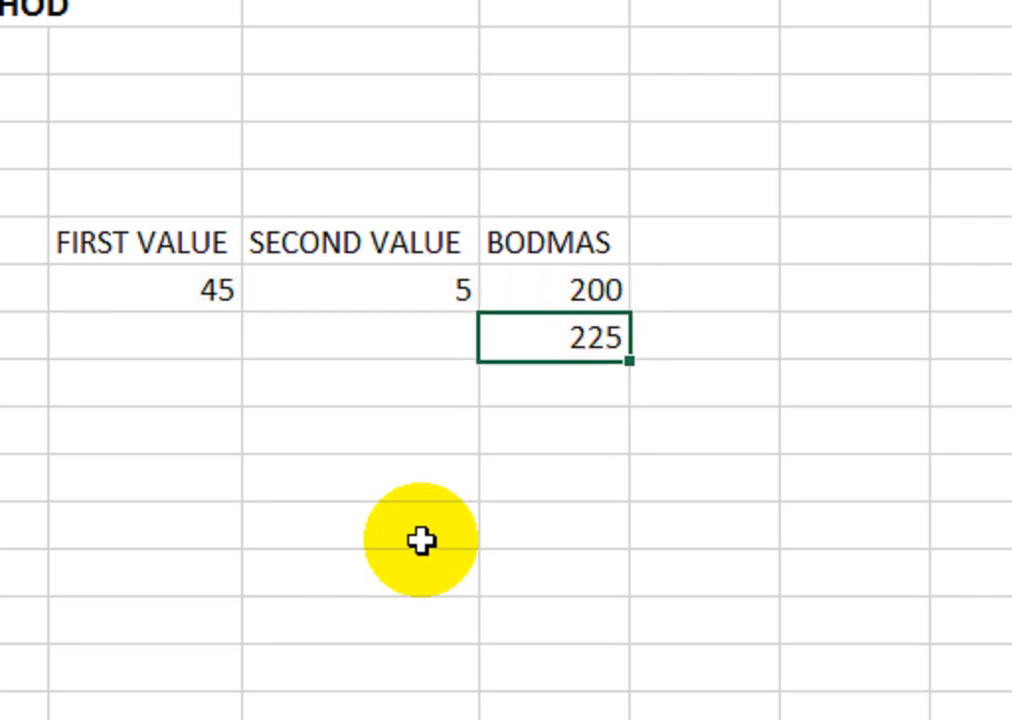
key("Delete")
Step: Check the bracketed calculation with the formula =D7*40 in cell E9, and remove it again
key("Down")
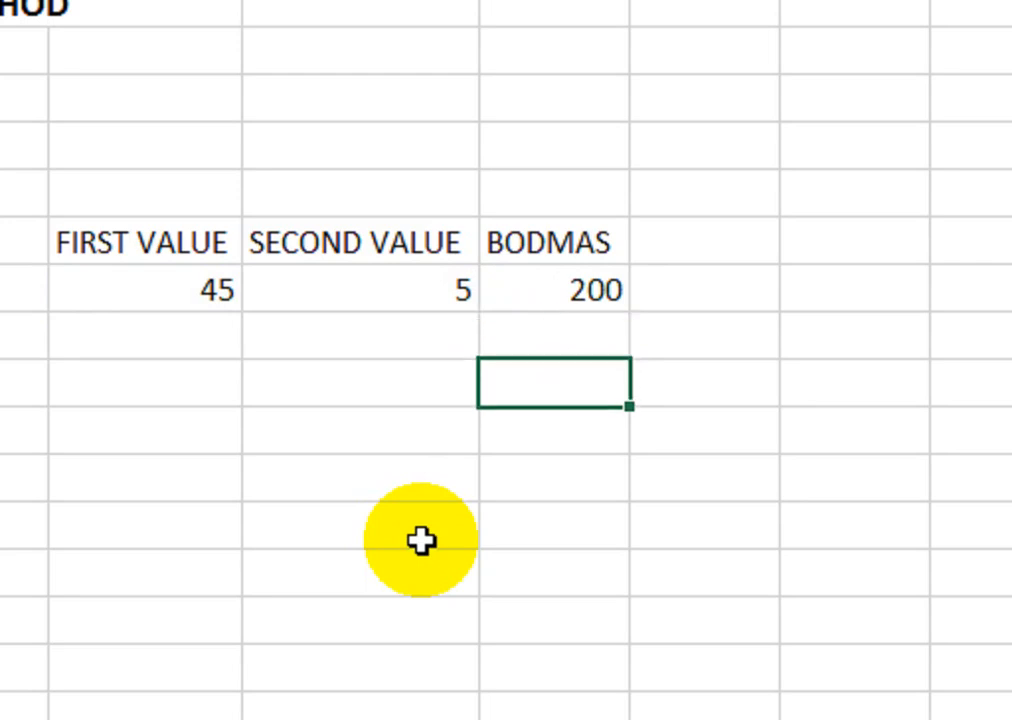
type("=")
key("Left")
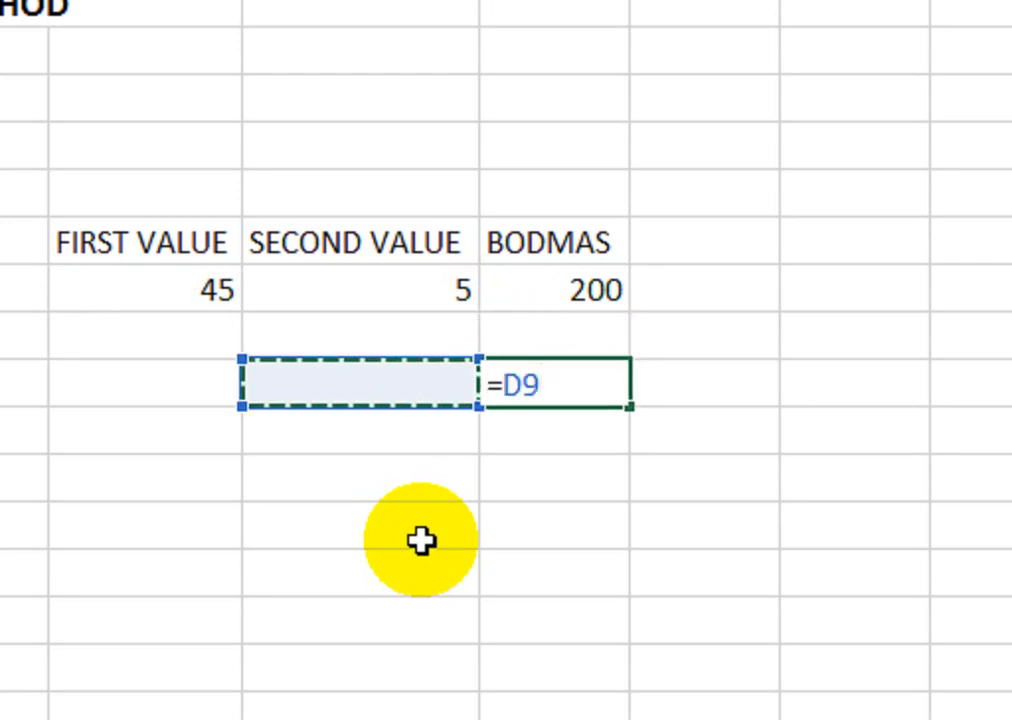
key("Up")
key("Up")
type("*")
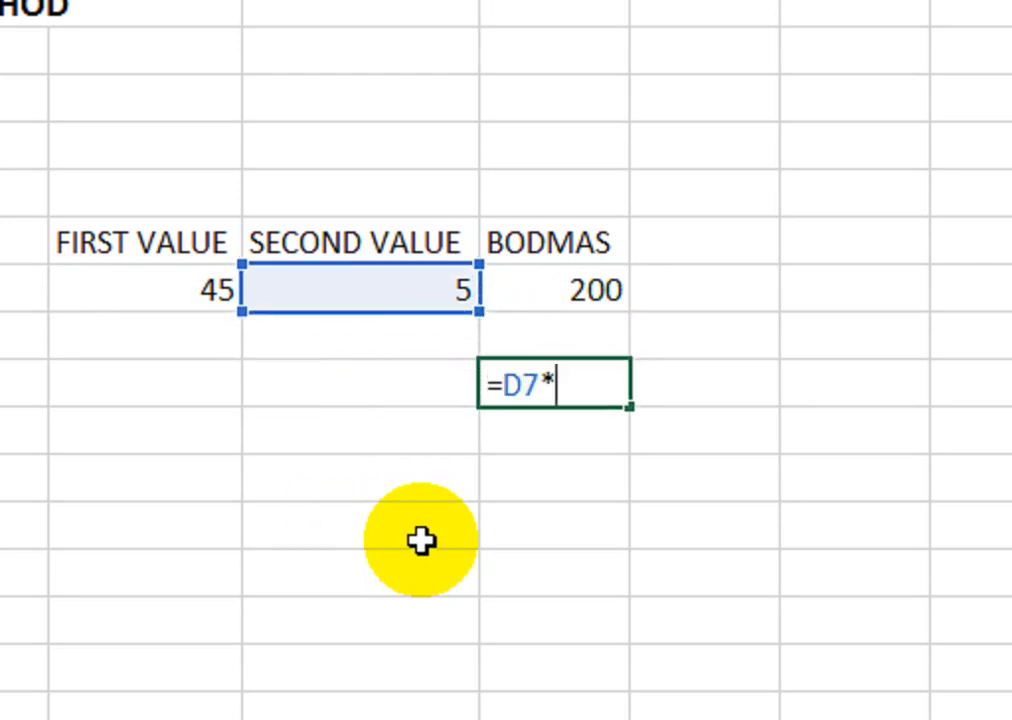
type("40")
key("Return")
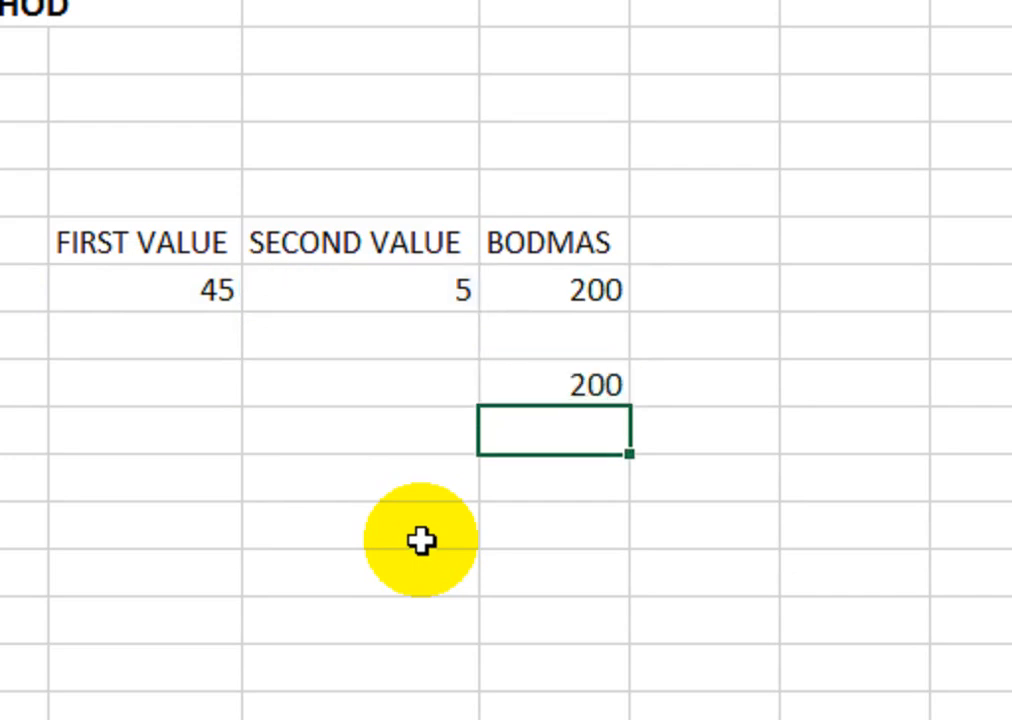
key("Delete")
key("Up")
Step: Inspect the bracketed formula in cell E7 and the cells it refers to, leaving it unchanged
key("Up")
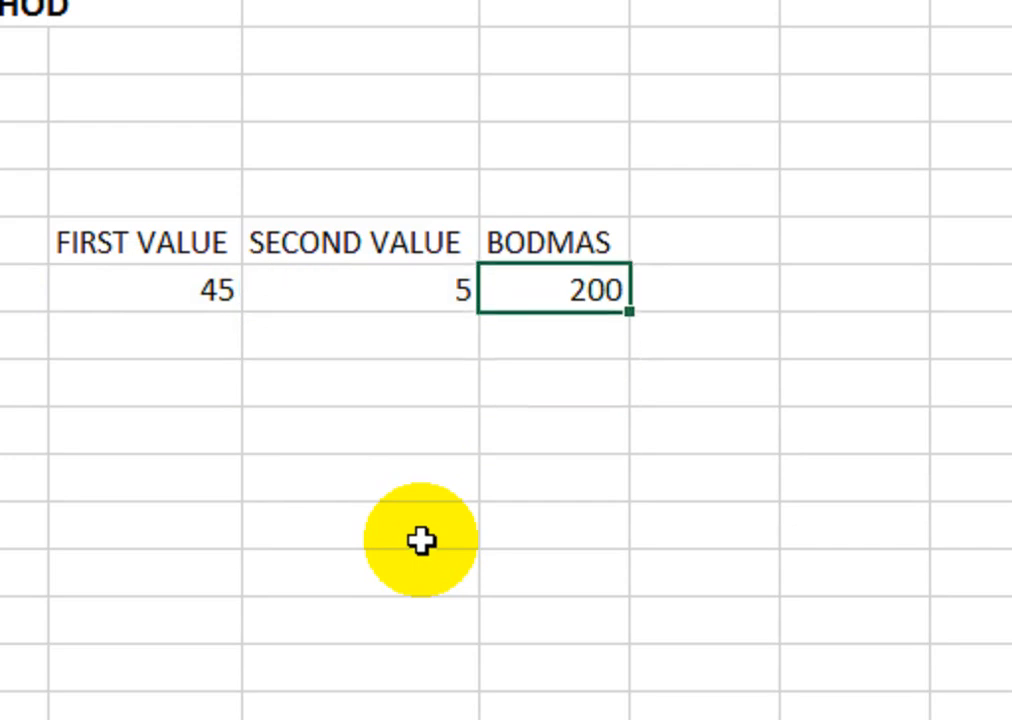
key("F2")
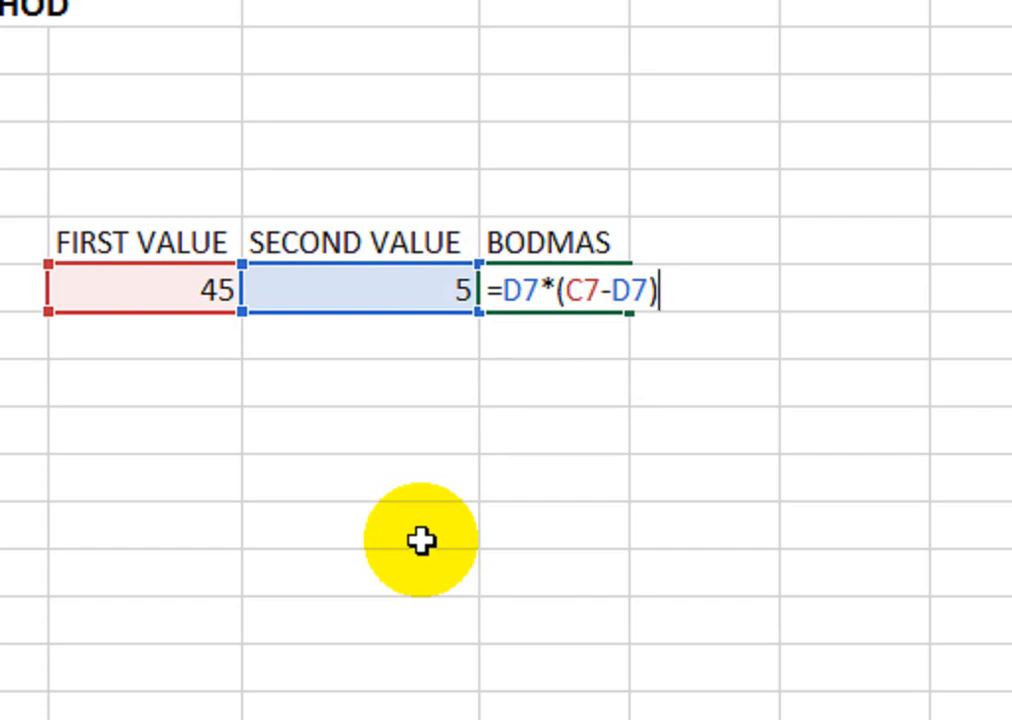
key("Return")
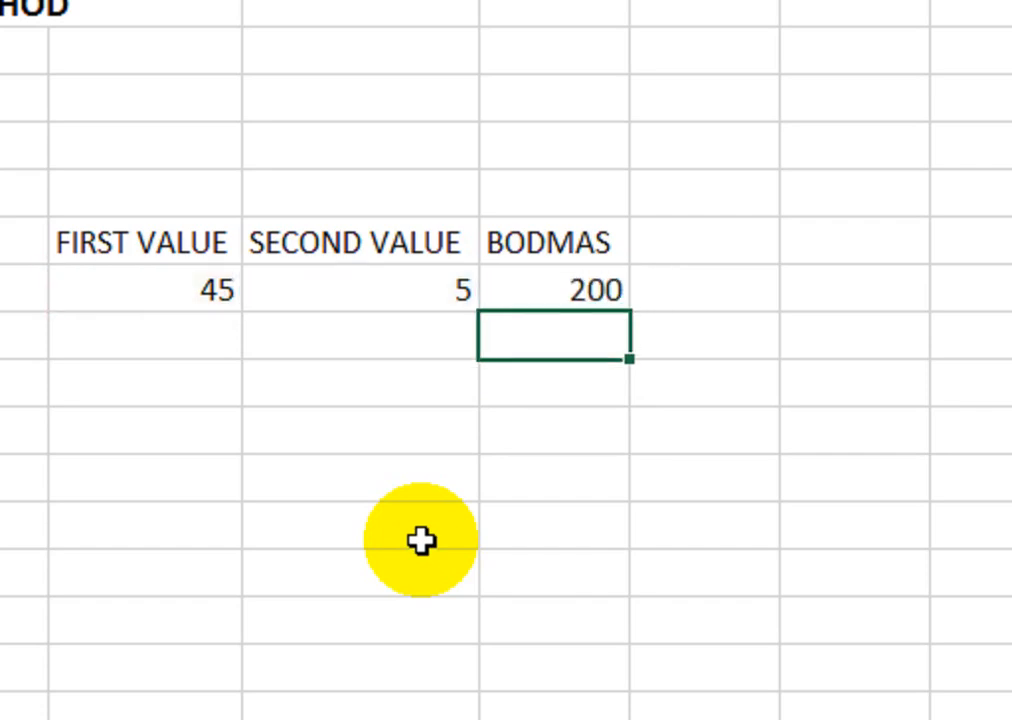
key("Up")
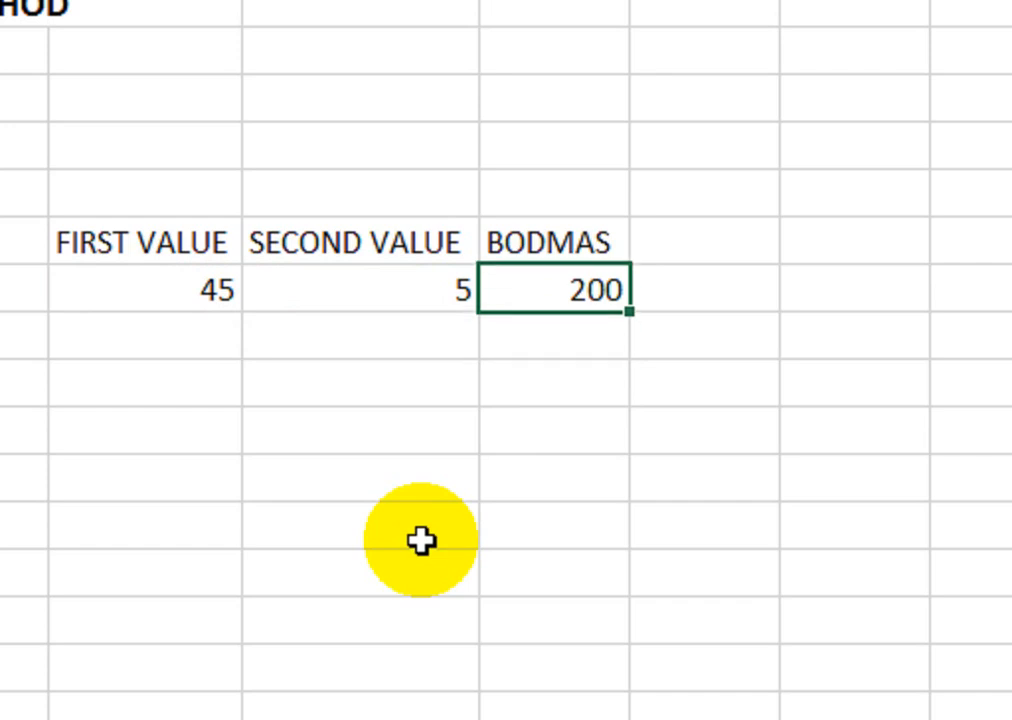
key("F2")
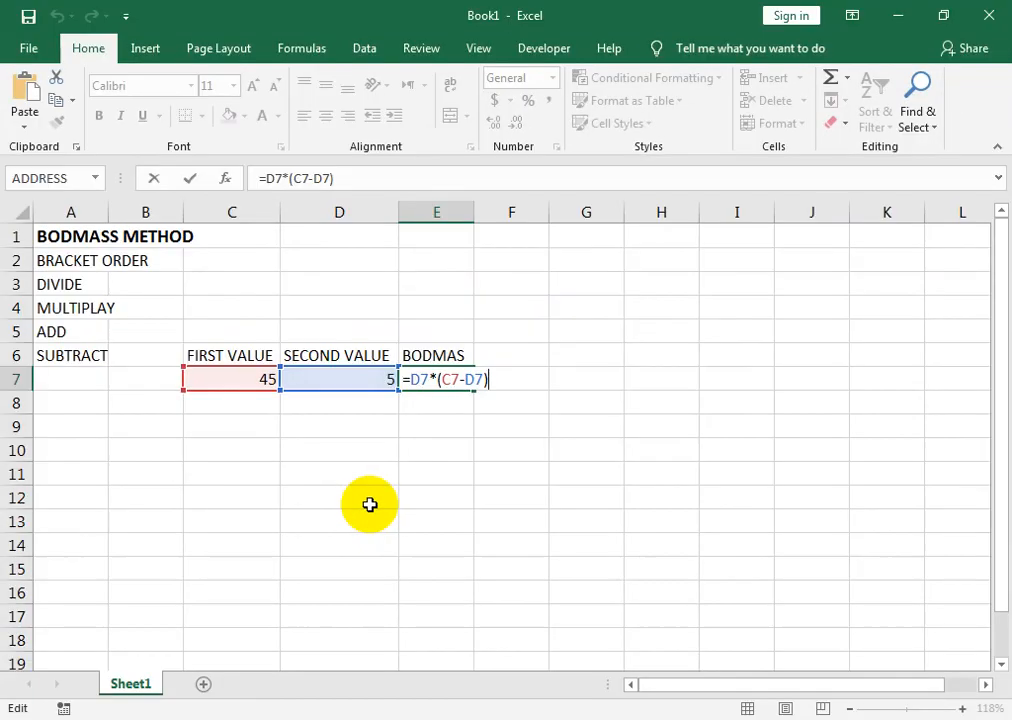
key("Return")
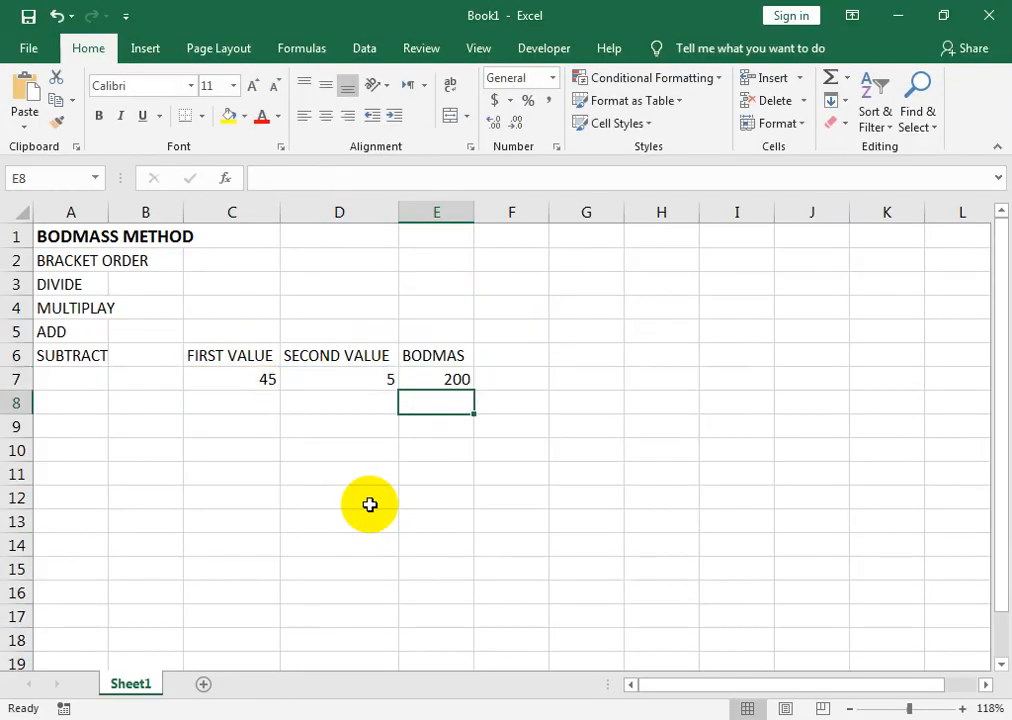
Step: Look over the order-of-operations entries in column A, from BRACKET ORDER to SUBTRACT
key("Left")
key("Left")
key("Left")
key("Left")
key("Up")
key("Up")
key("Up")
key("Up")
key("Up")
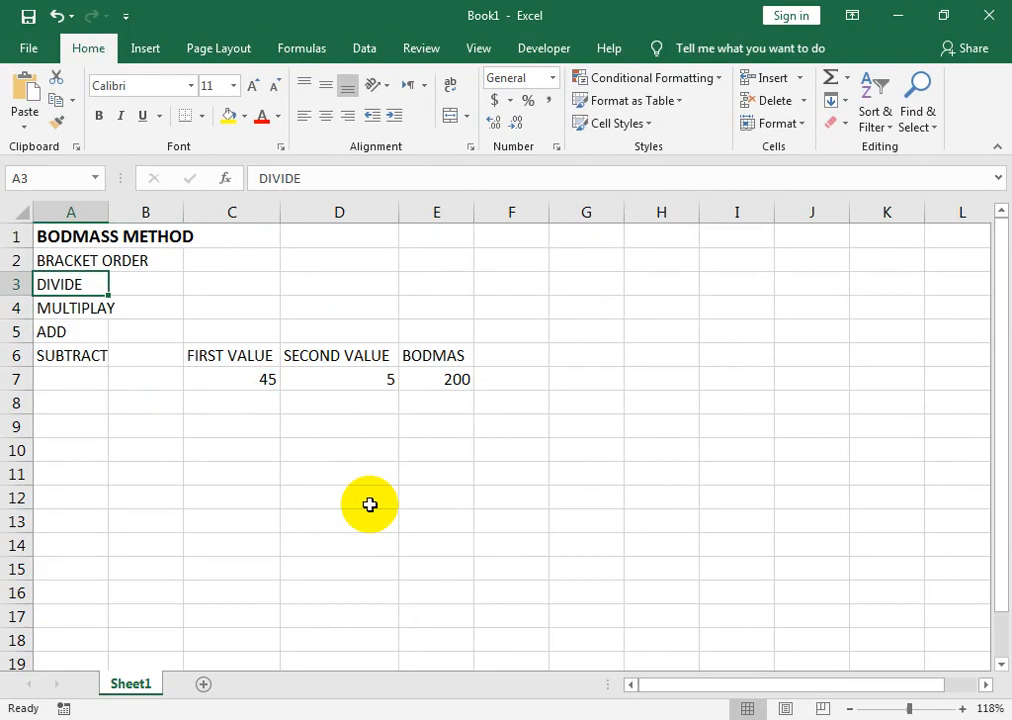
key("Up")
key("Down")
key("Down")
key("Down")
key("Down")
Step: Compare the formula in E7 under the BODMAS heading with the listed order of operations
key("Right")
key("Right")
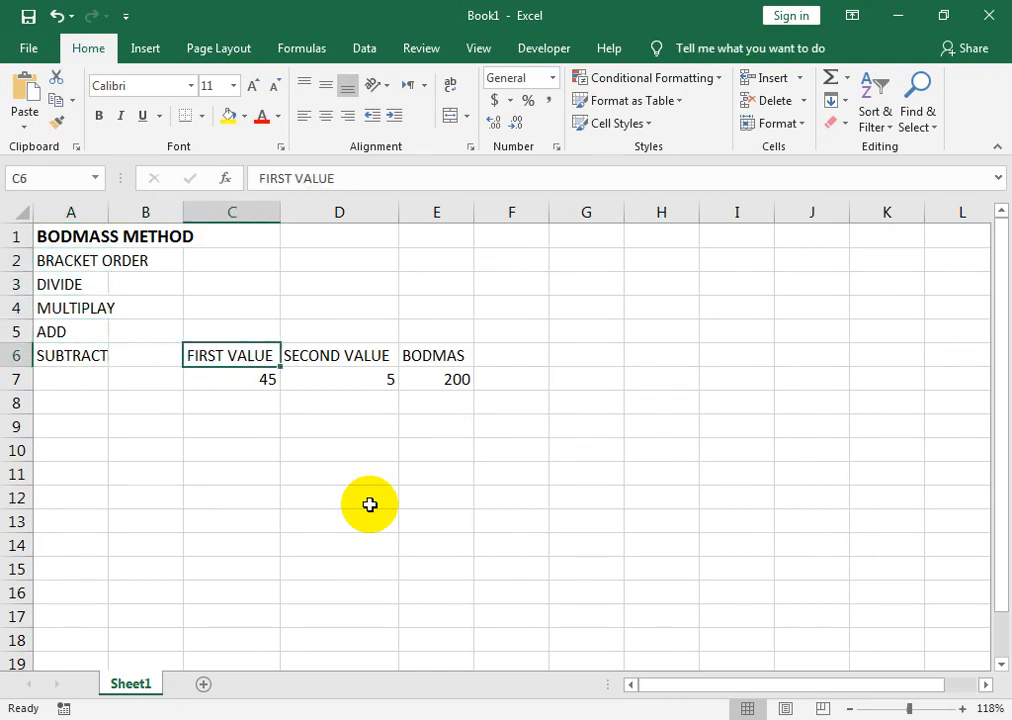
key("Right")
key("Right")
key("Down")
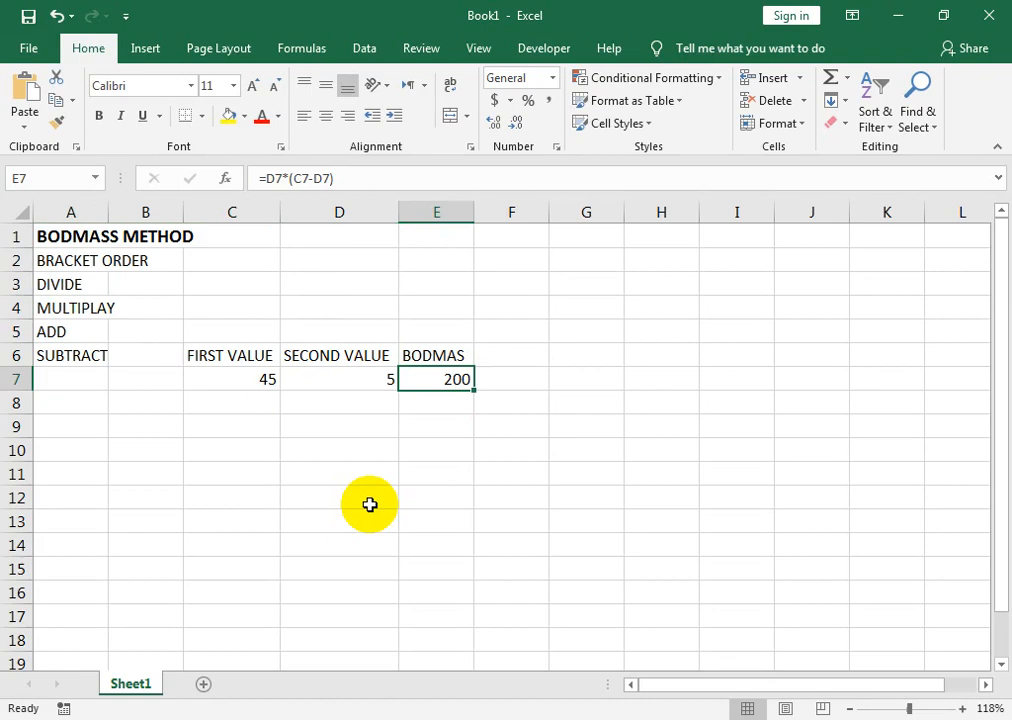
key("F2")
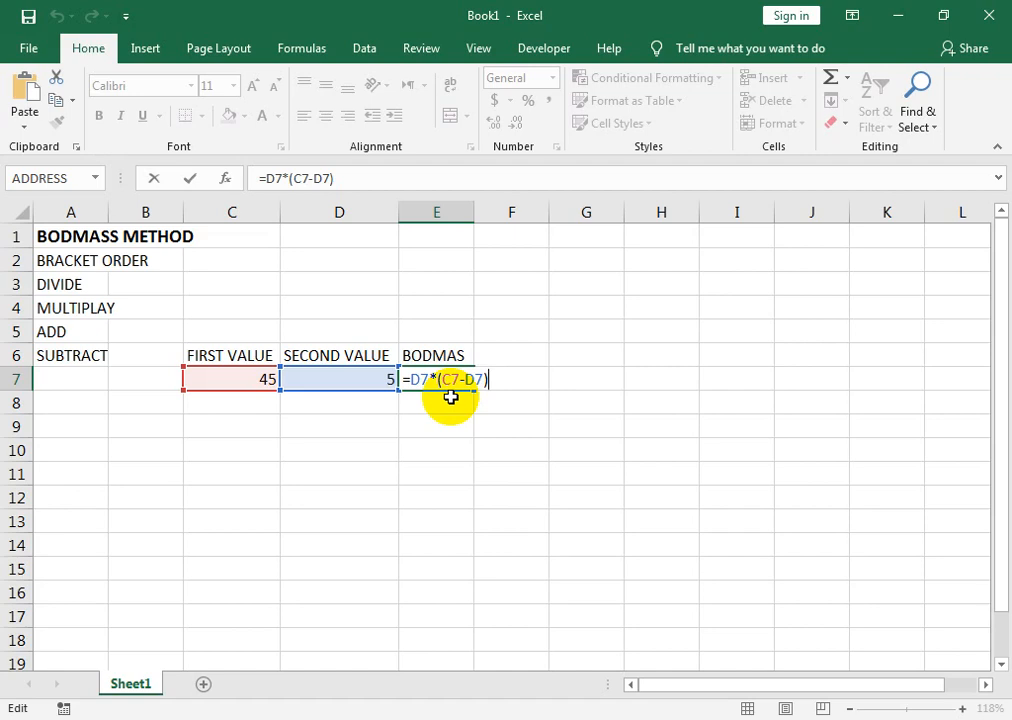
key("Return")
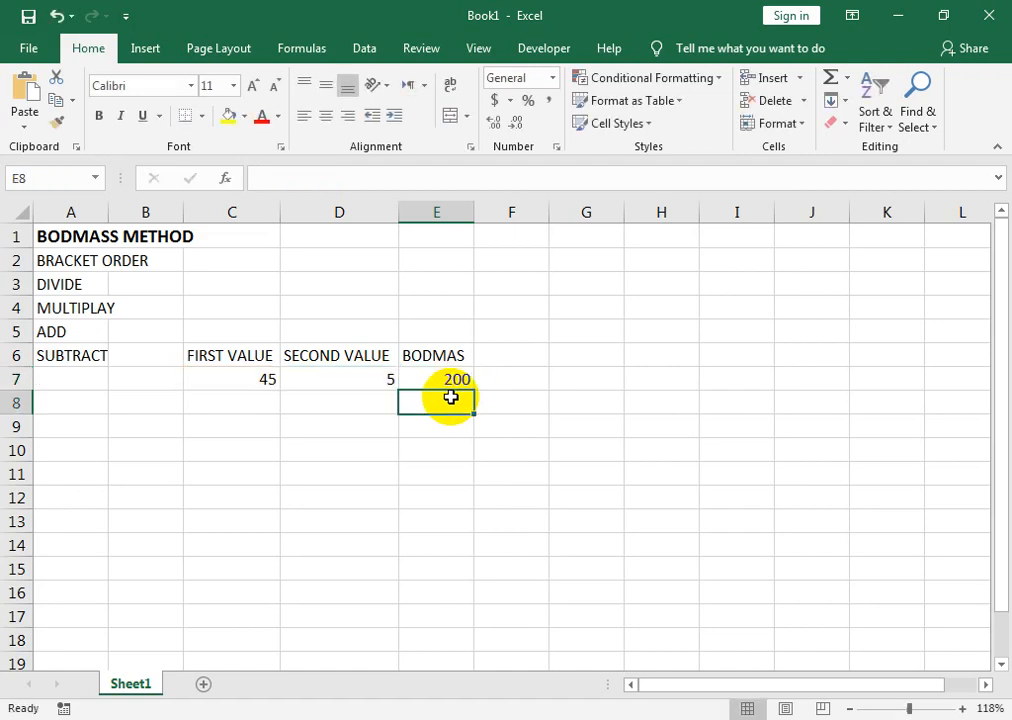
Step: Add the heading MATHMETICAL OPERATOR in cell A9
key("Left")
key("Left")
key("Left")
key("Left")
key("Down")
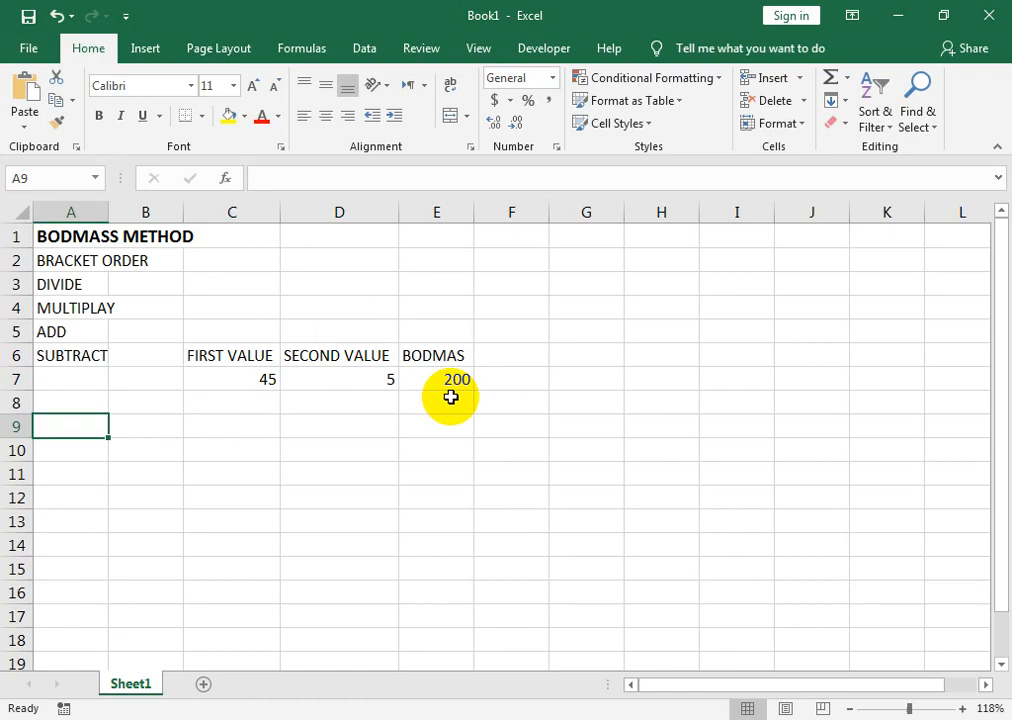
type("MATE")
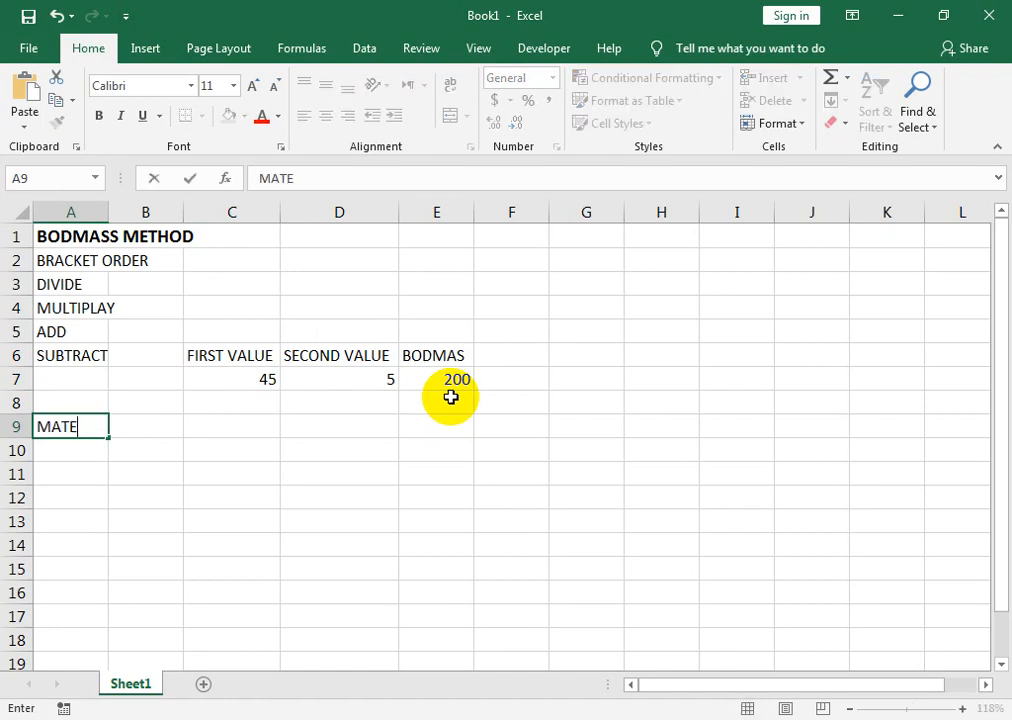
key("BackSpace")
type("HMET")
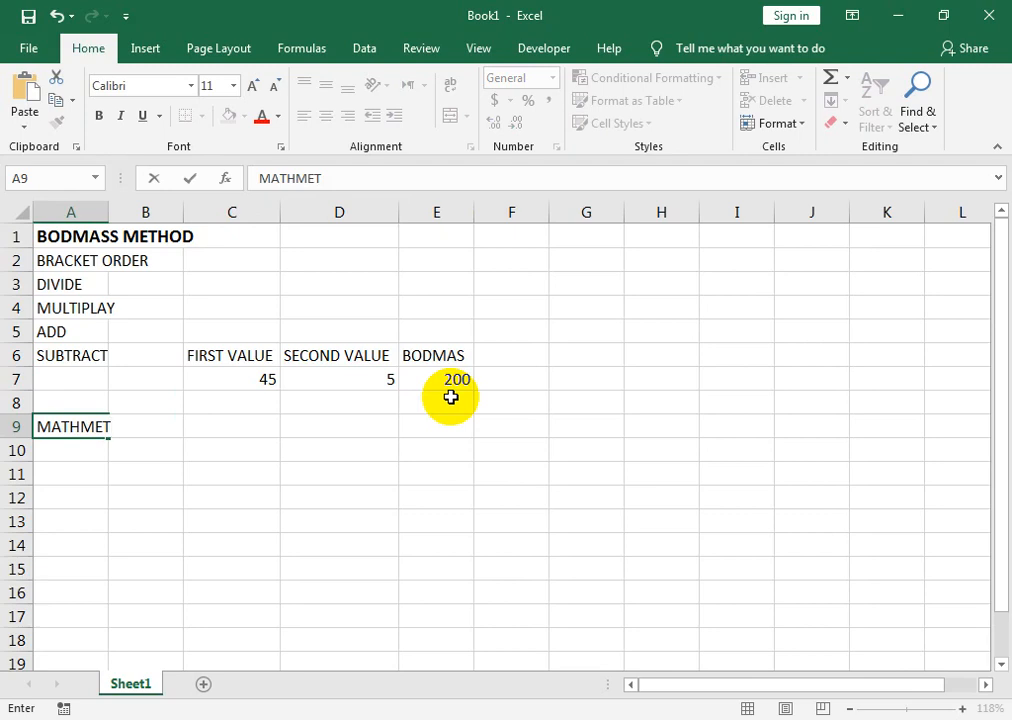
type("ICAL OPERATOR")
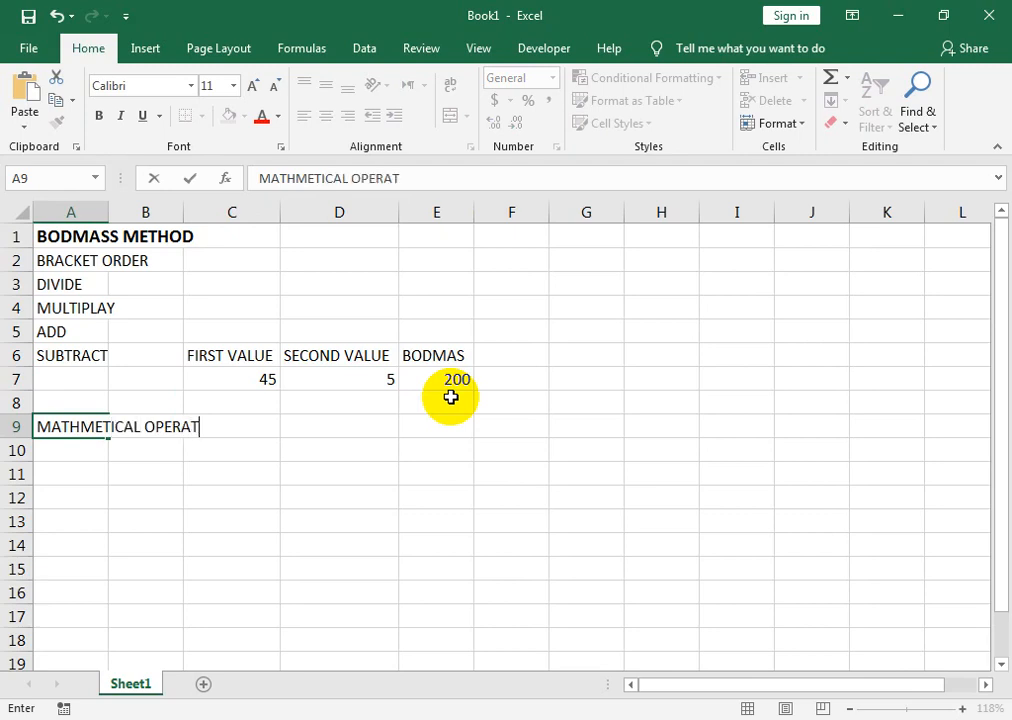
key("Return")
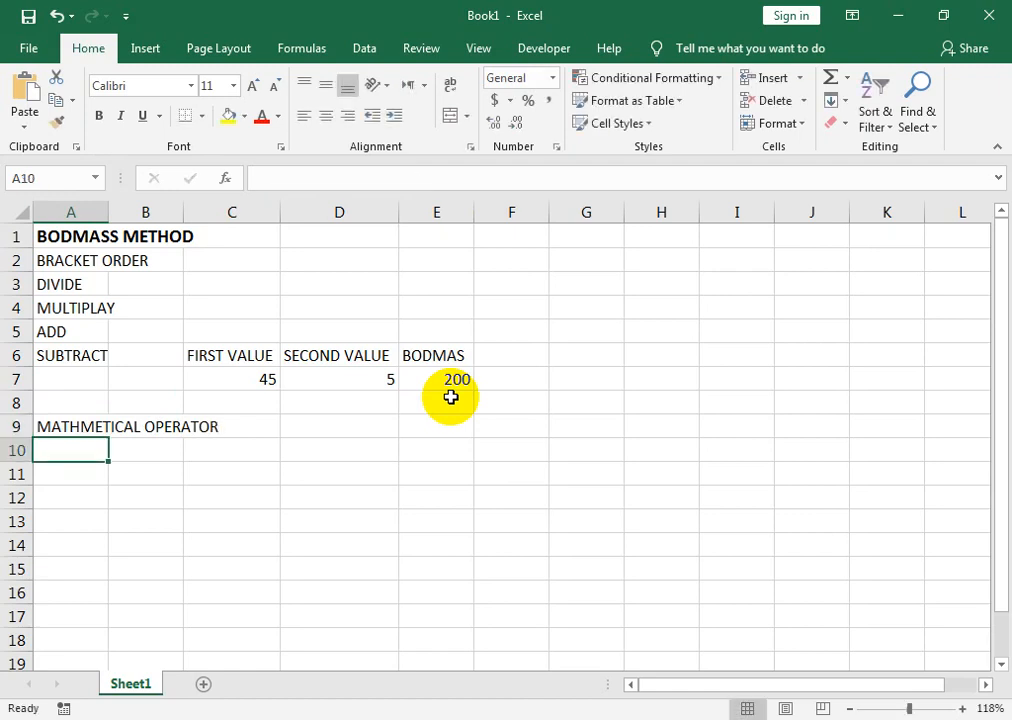
Step: Enter the plus sign as text in cell A10, using a leading apostrophe
type("+")
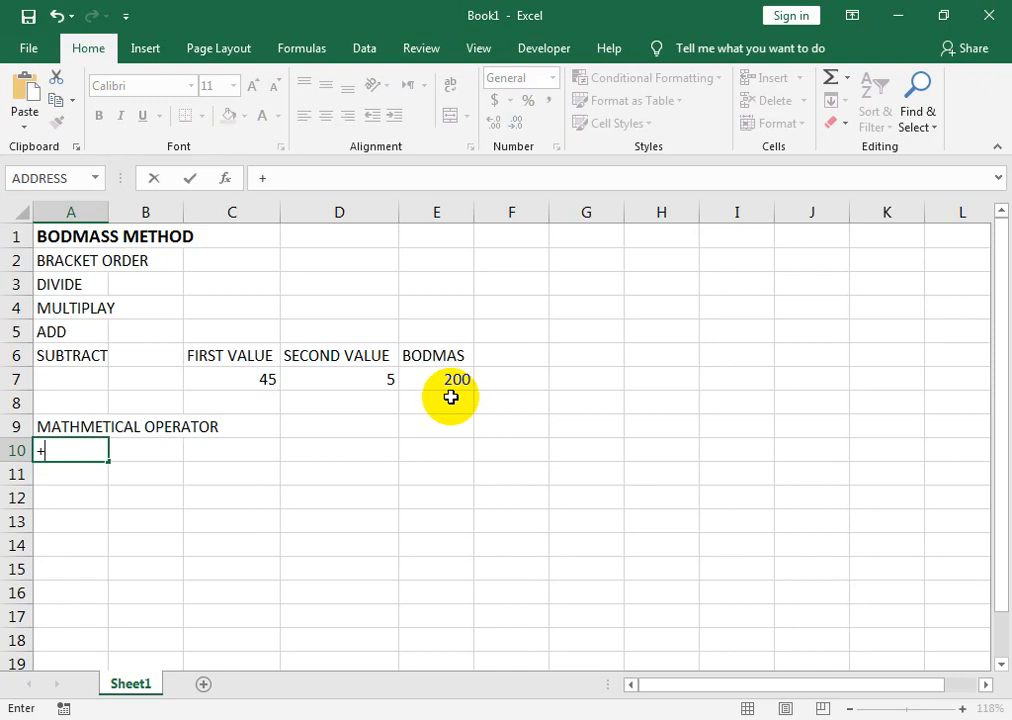
key("Escape")
type("'+")
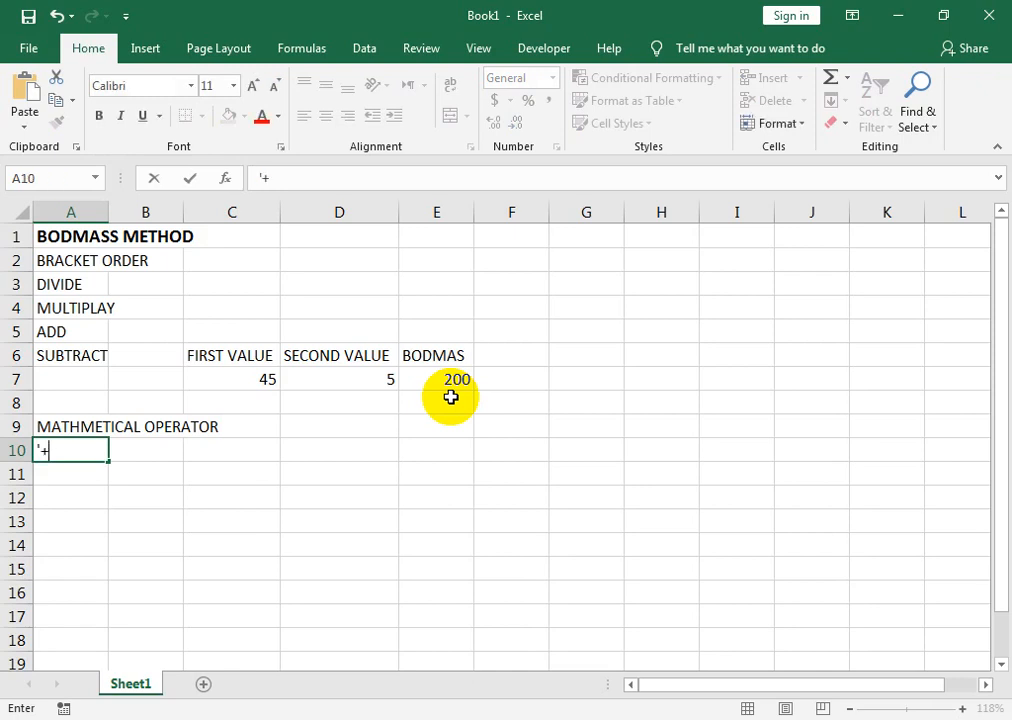
key("Return")
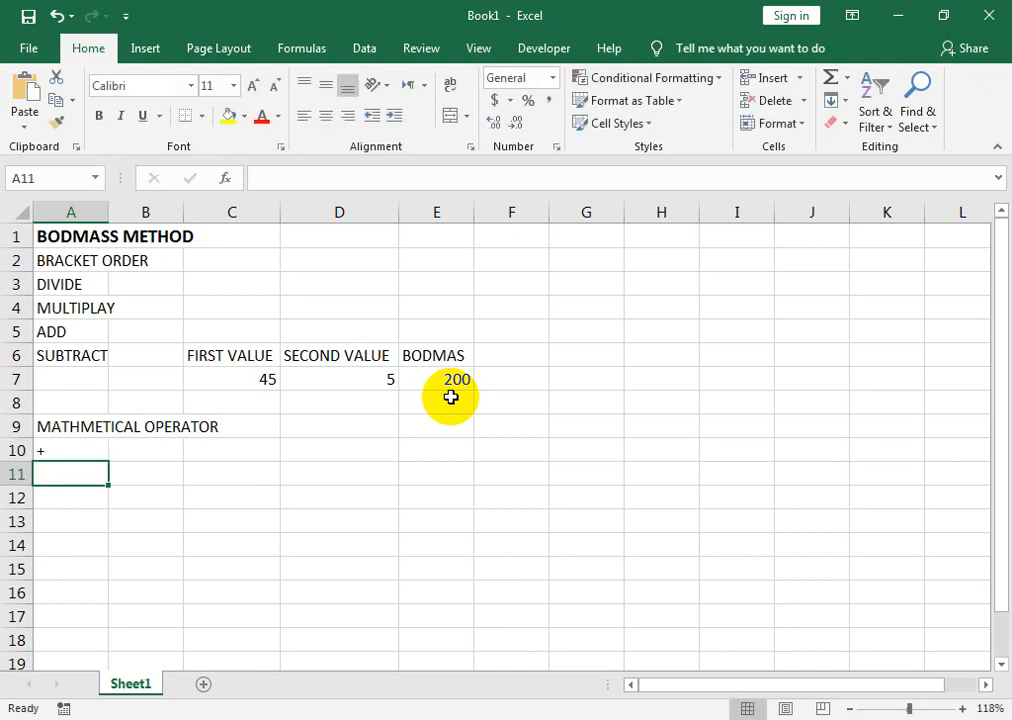
Step: List the operators -, * and / in cells A11 to A13, entering the minus and slash as text with a leading apostrophe
type("'-")
key("Return")
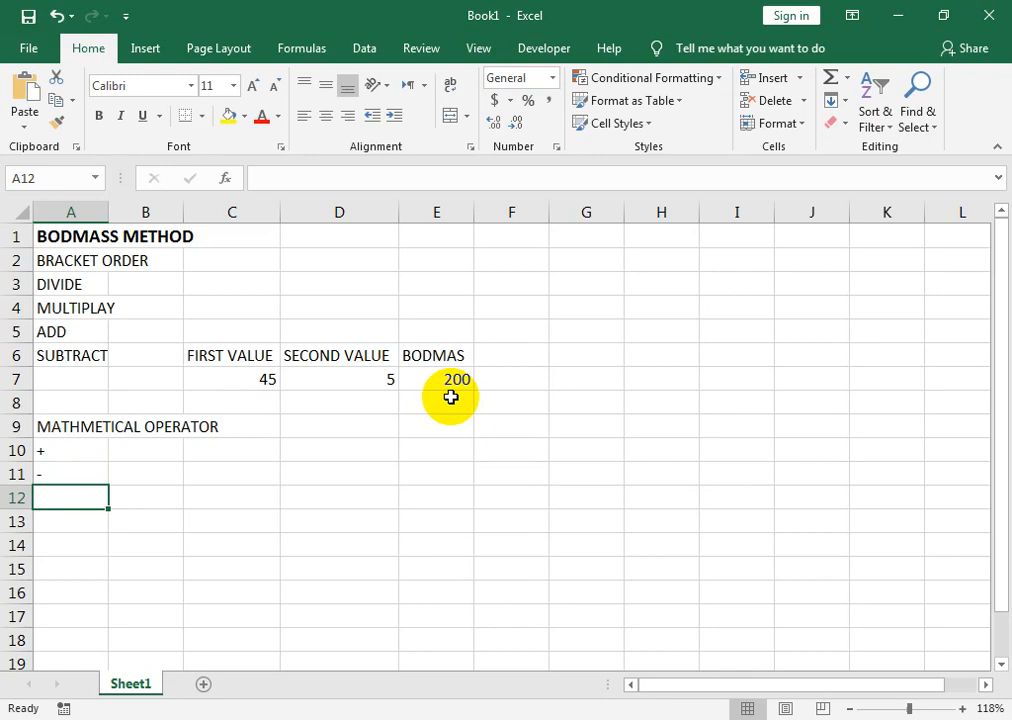
type("*")
key("Return")
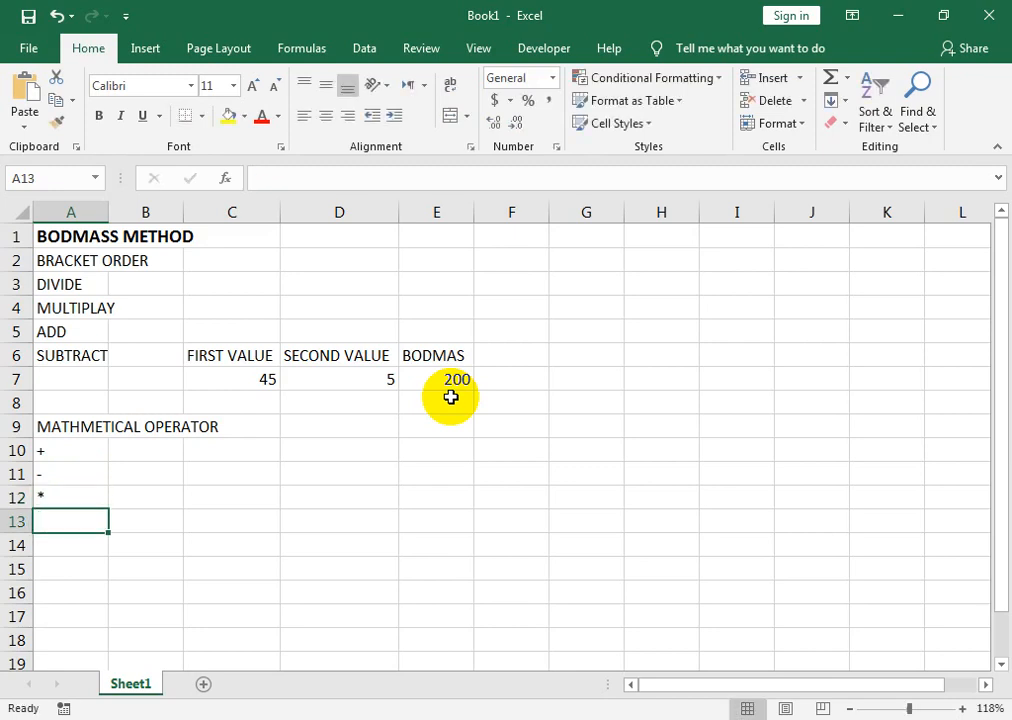
key("alt")
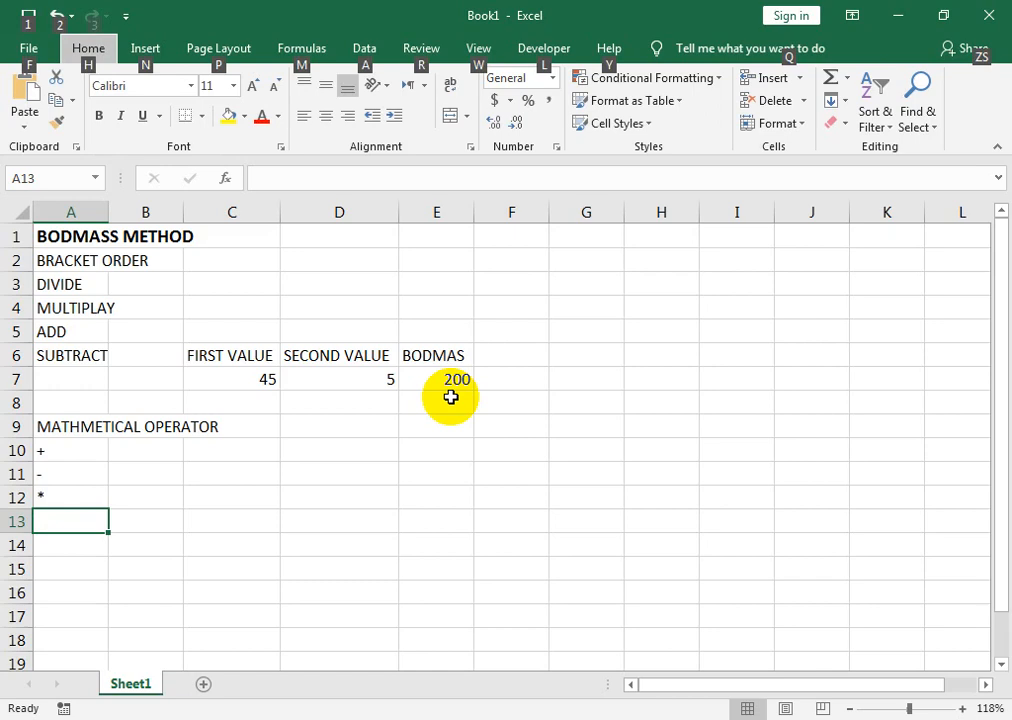
left_click(84, 497)
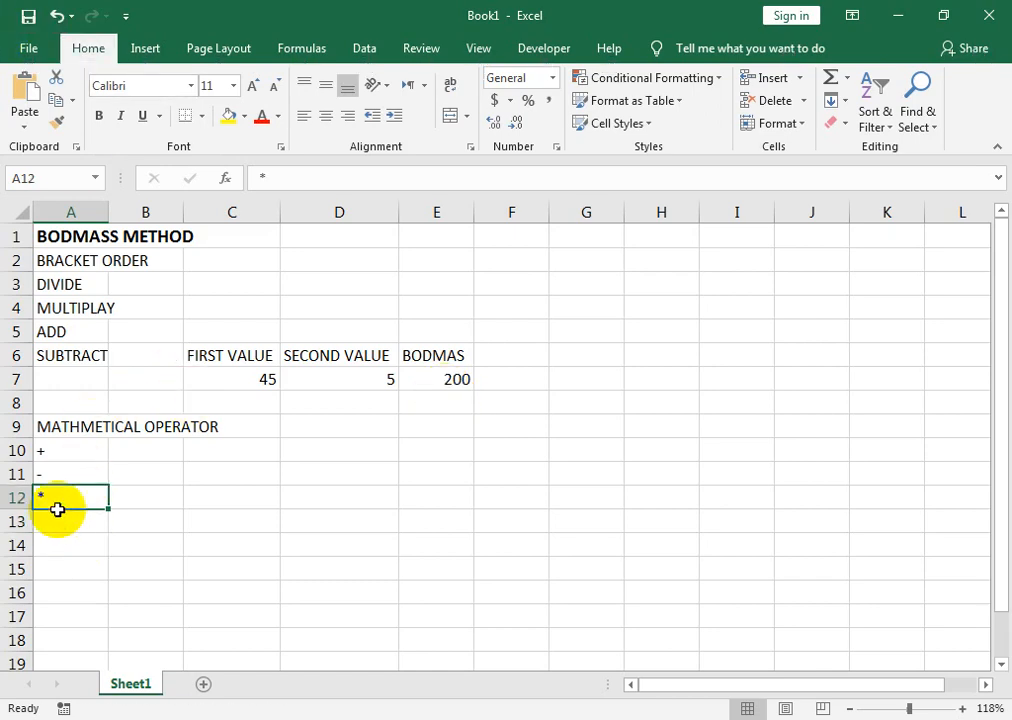
left_click(62, 522)
type("'/")
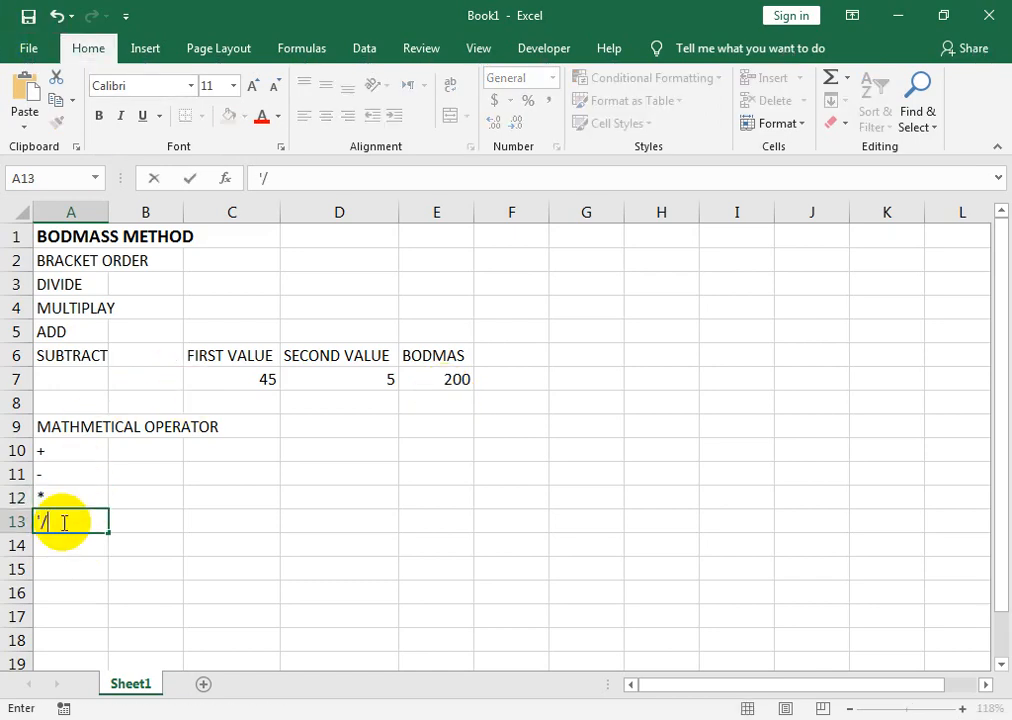
key("Return")
Step: Review the operator symbols listed in cells A10 to A13
key("Up")
key("Up")
key("Up")
key("Up")
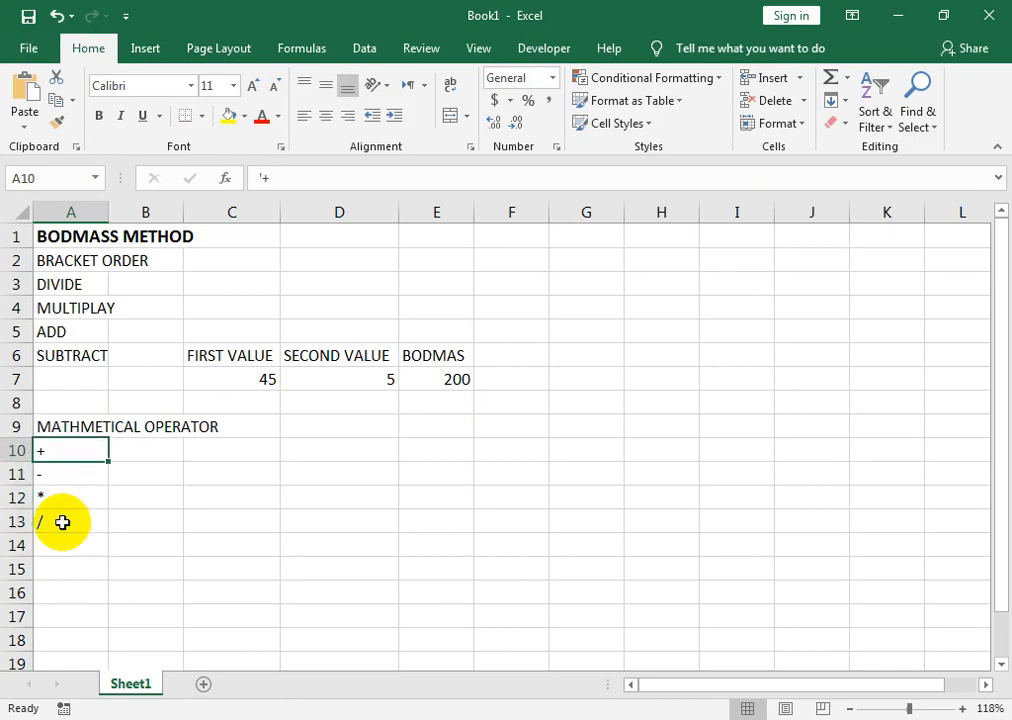
key("Down")
key("Down")
key("Down")
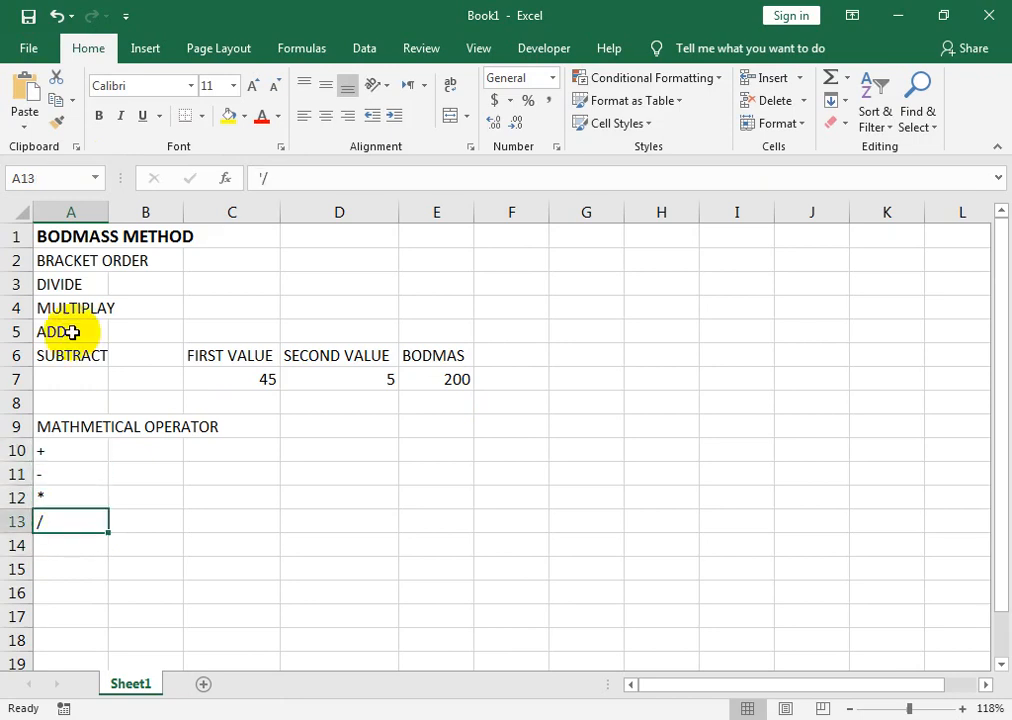
Step: Enter the label ADD in cell B10 and MULTIPLAY in cell B11, beside the operator symbols
key("Right")
key("Up")
key("Up")
key("Up")
key("Up")
key("Down")
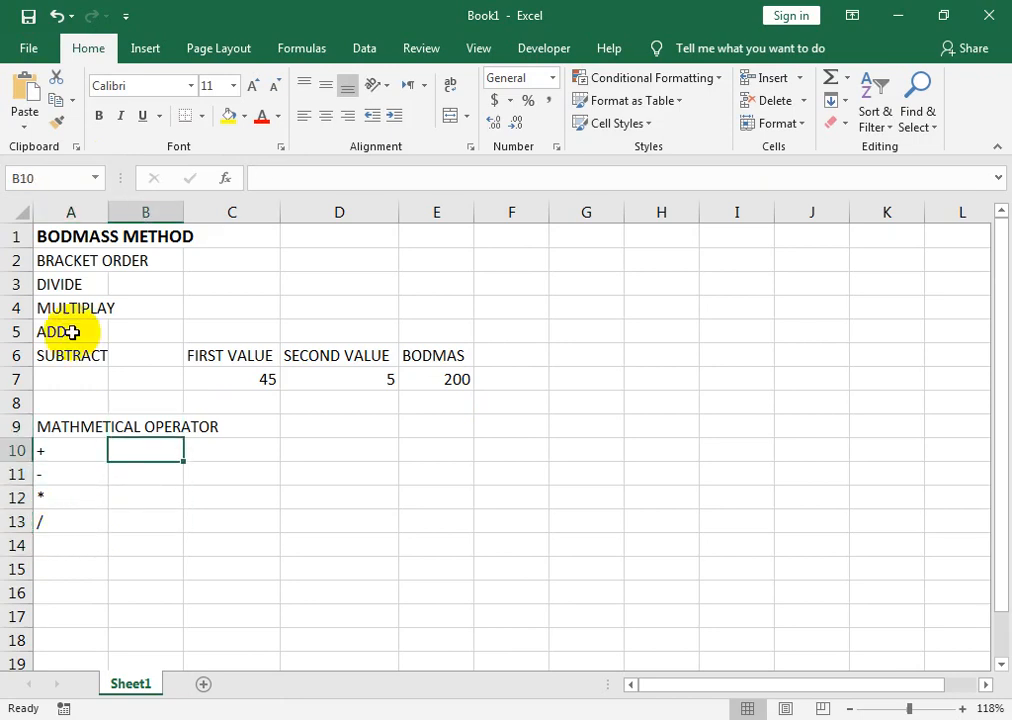
type("ADD")
key("Return")
type("MULTIPLE")
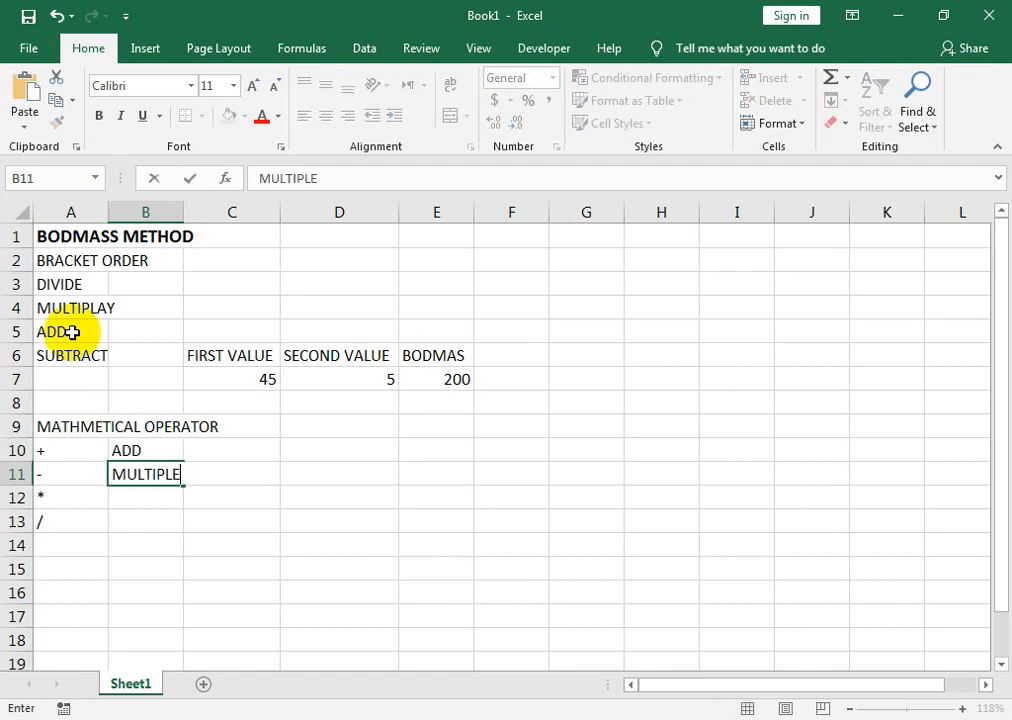
key("BackSpace")
type("AY")
key("Return")
Step: Enter the label STERIC beside the asterisk in B12 and DIVIDE beside the slash in B13
type("STERIC")
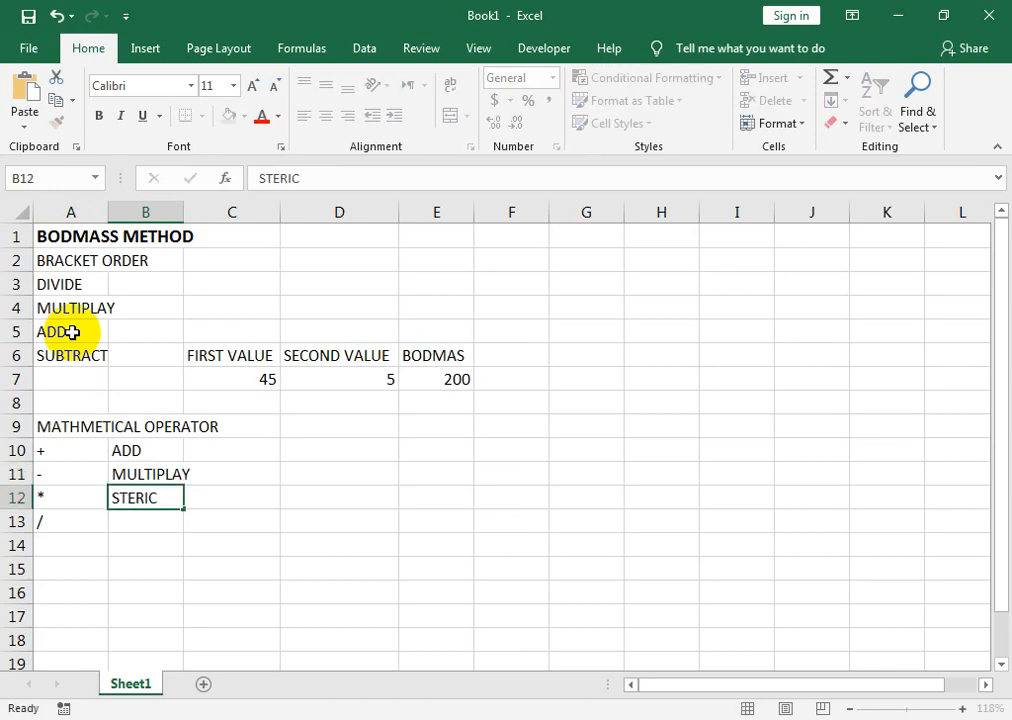
key("Return")
type("DIVIE")
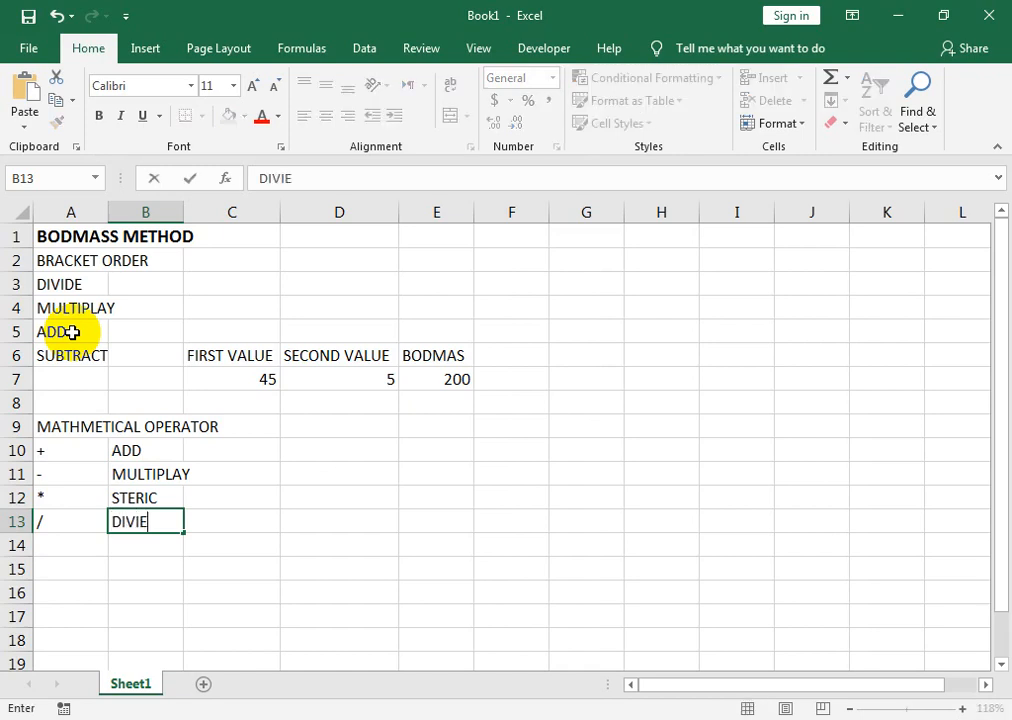
key("BackSpace")
type("DE")
key("Return")
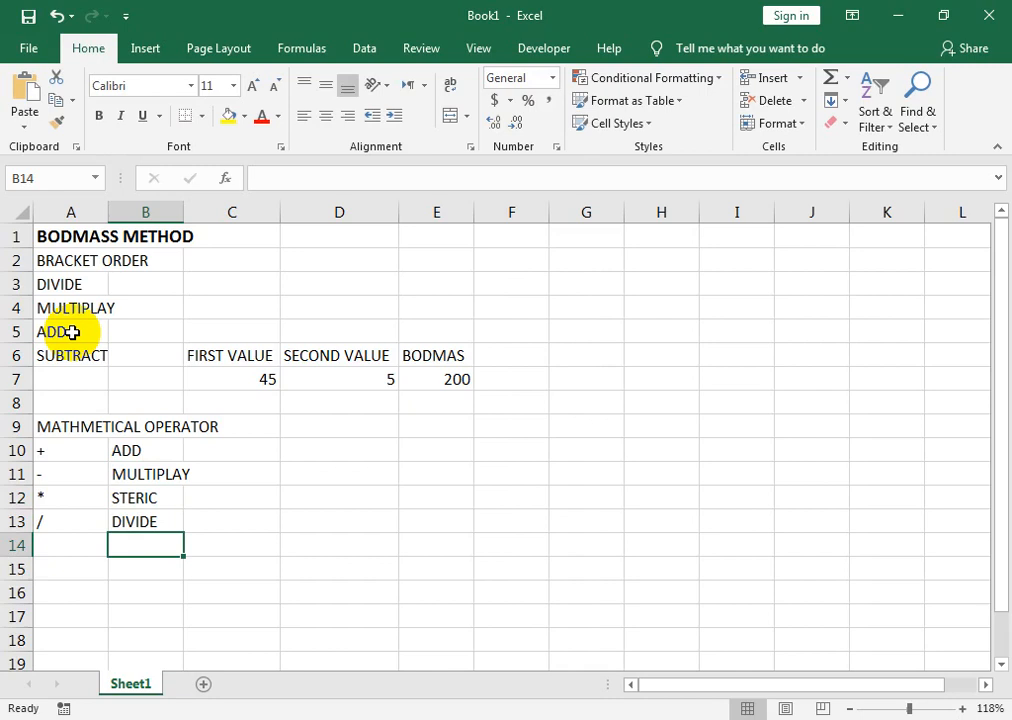
Step: Add the caret symbol ^ to the operator list in cell A14
type("^")
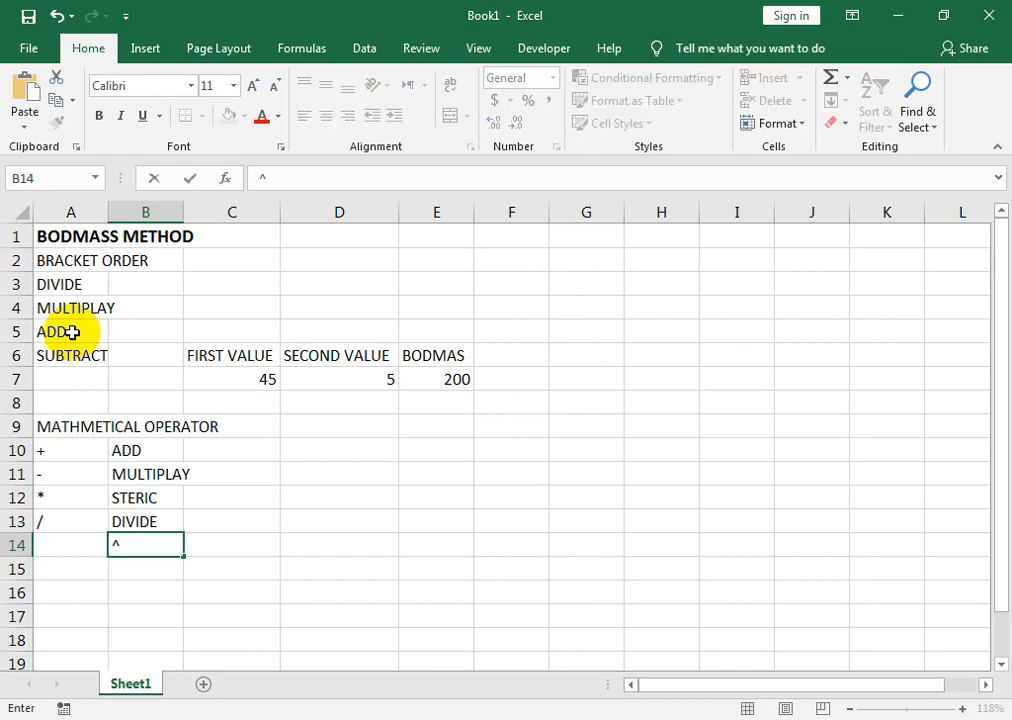
key("BackSpace")
key("Left")
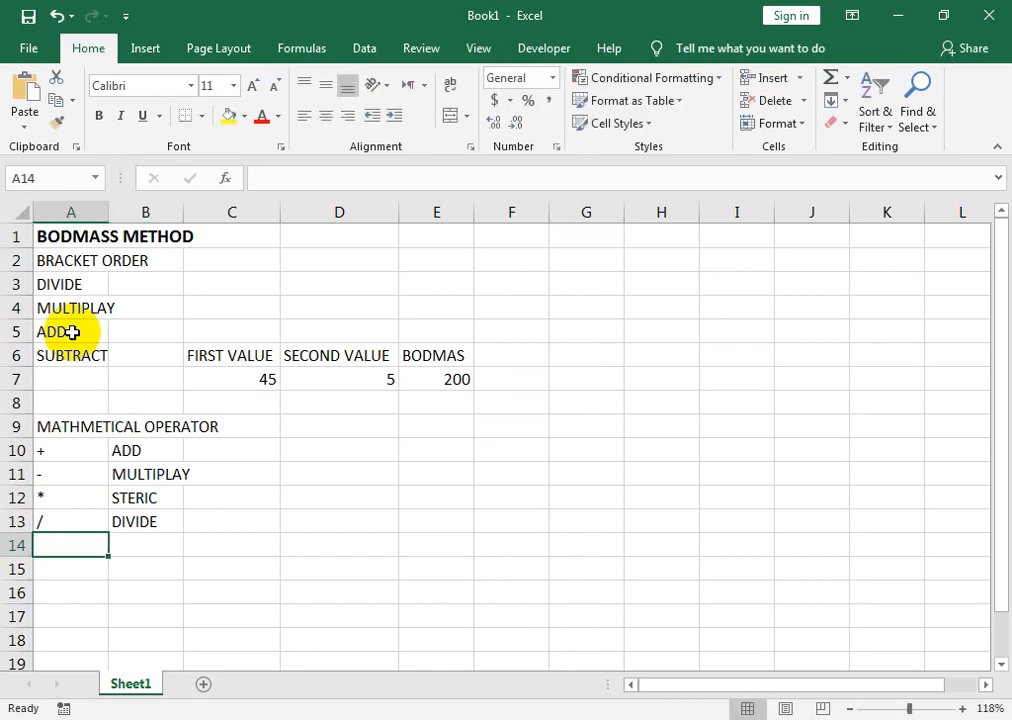
type("^")
key("Tab")
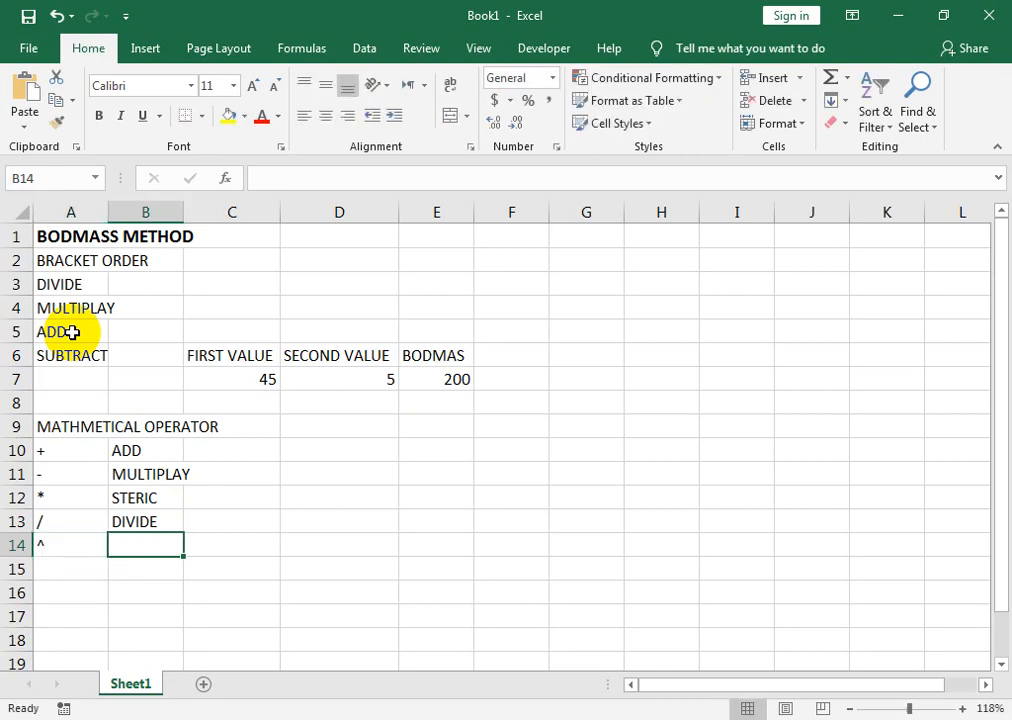
Step: Label the caret operator EXPONENTIATION in cell B14
type("e")
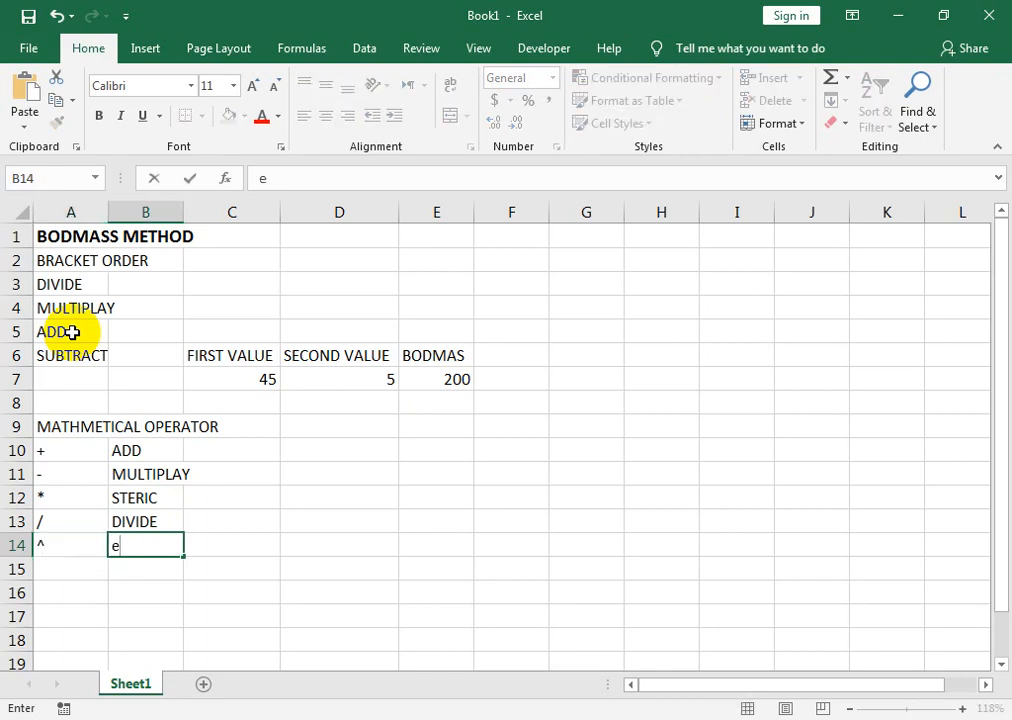
type("XP")
key("BackSpace")
key("BackSpace")
key("BackSpace")
type("EXPONENTI")
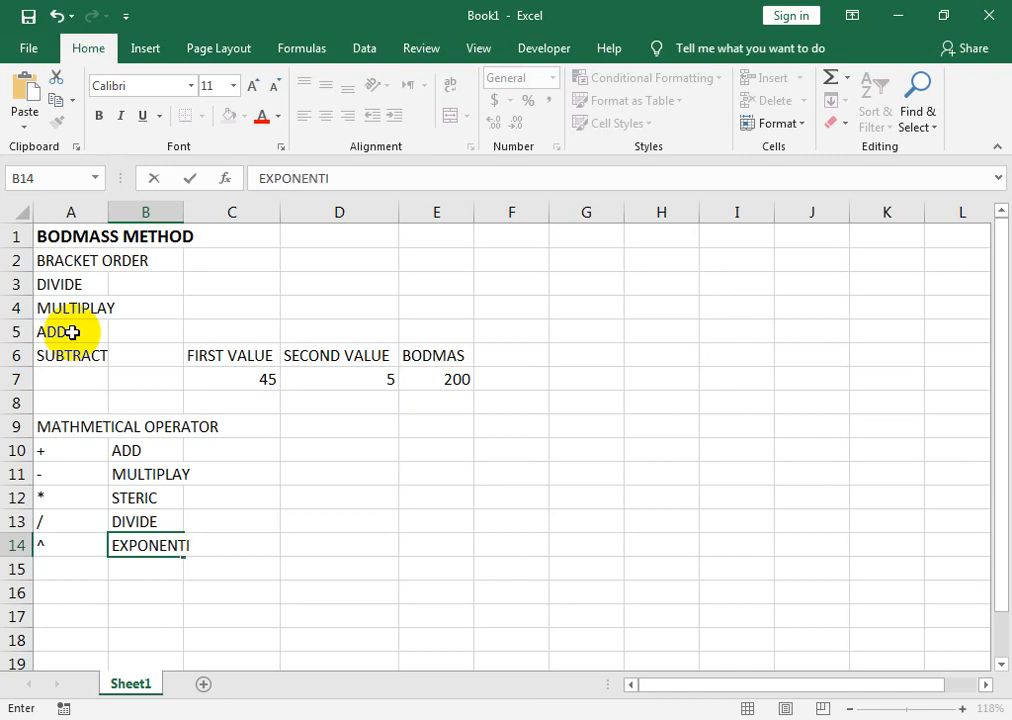
type("ATION")
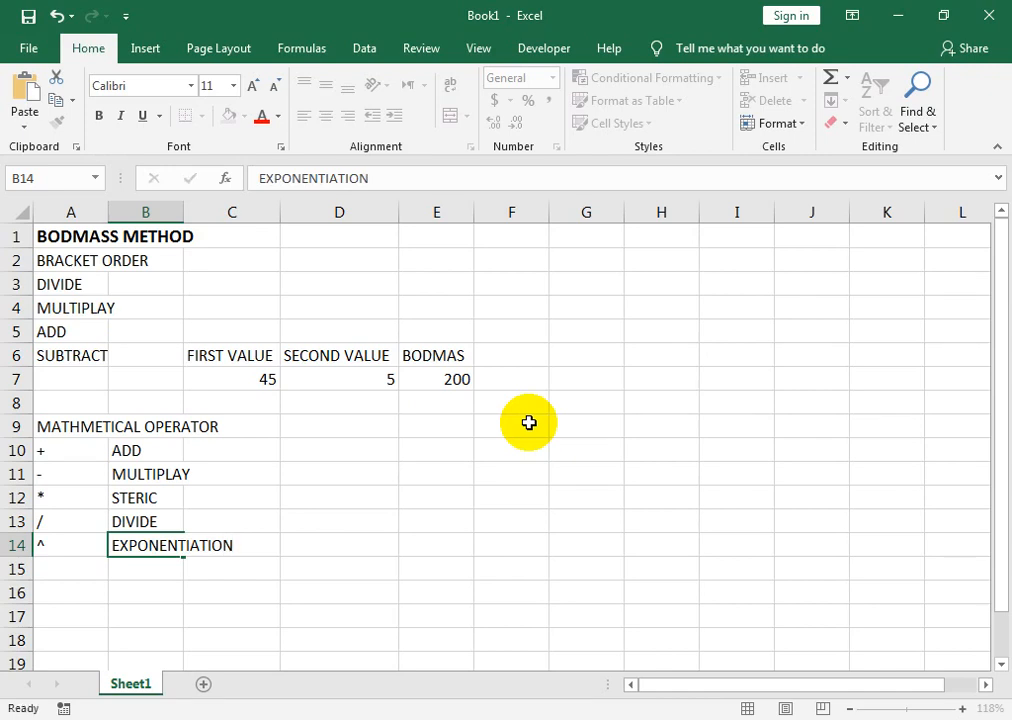
key("Return")
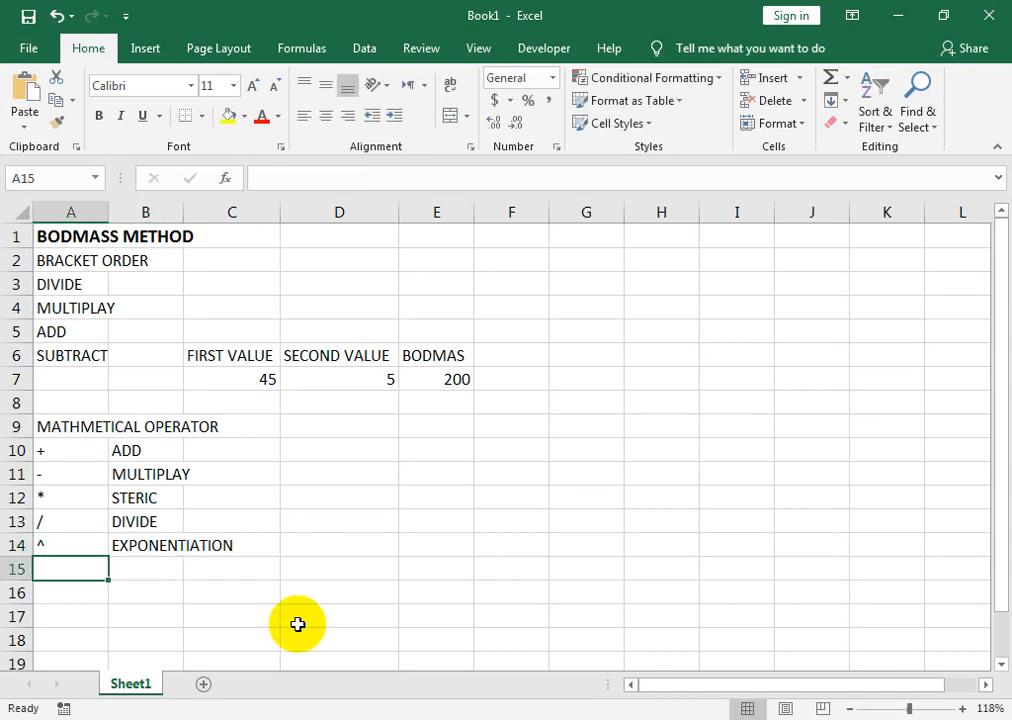
Step: Add the % operator in cell A15 with the label PERCENTAGE in B15
type("%")
key("Tab")
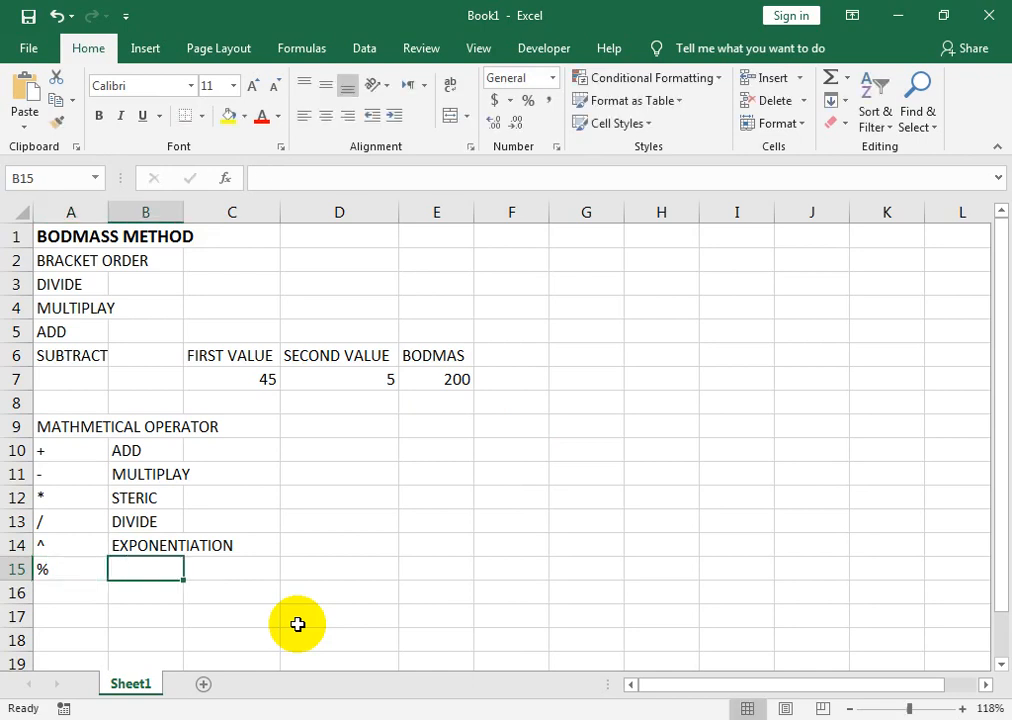
type("PER")
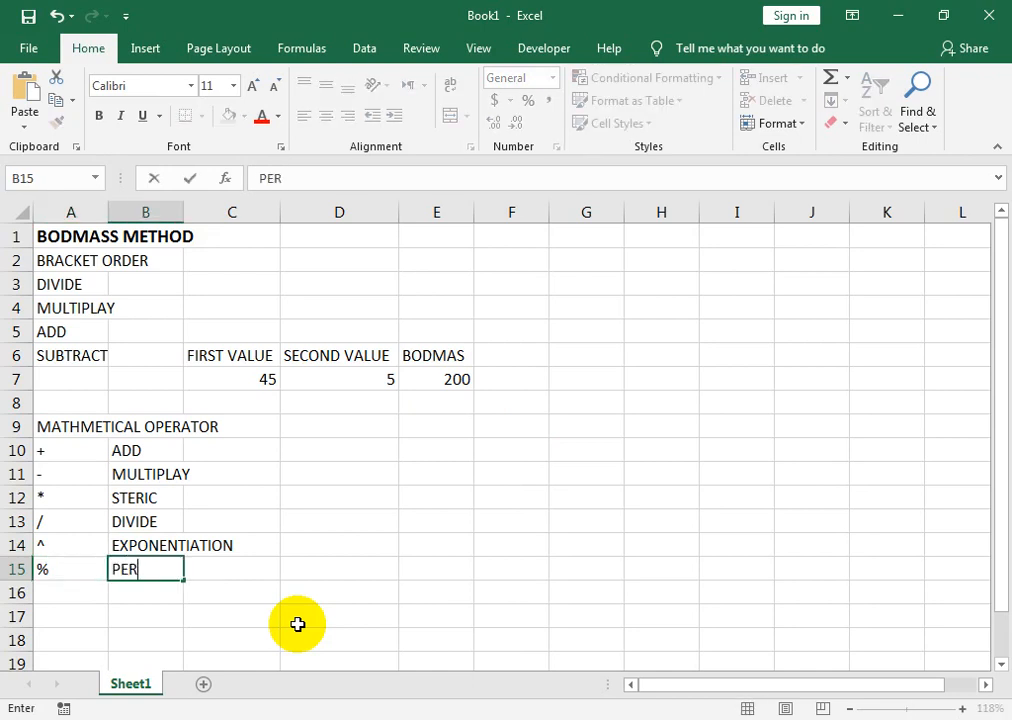
type("CENTAGE")
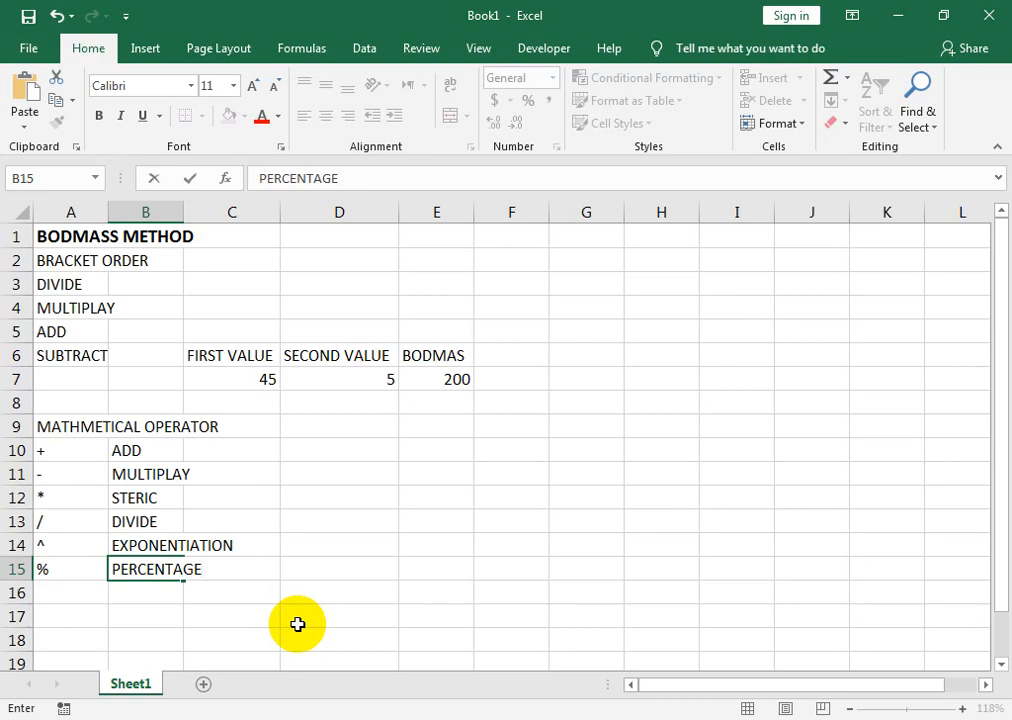
key("Return")
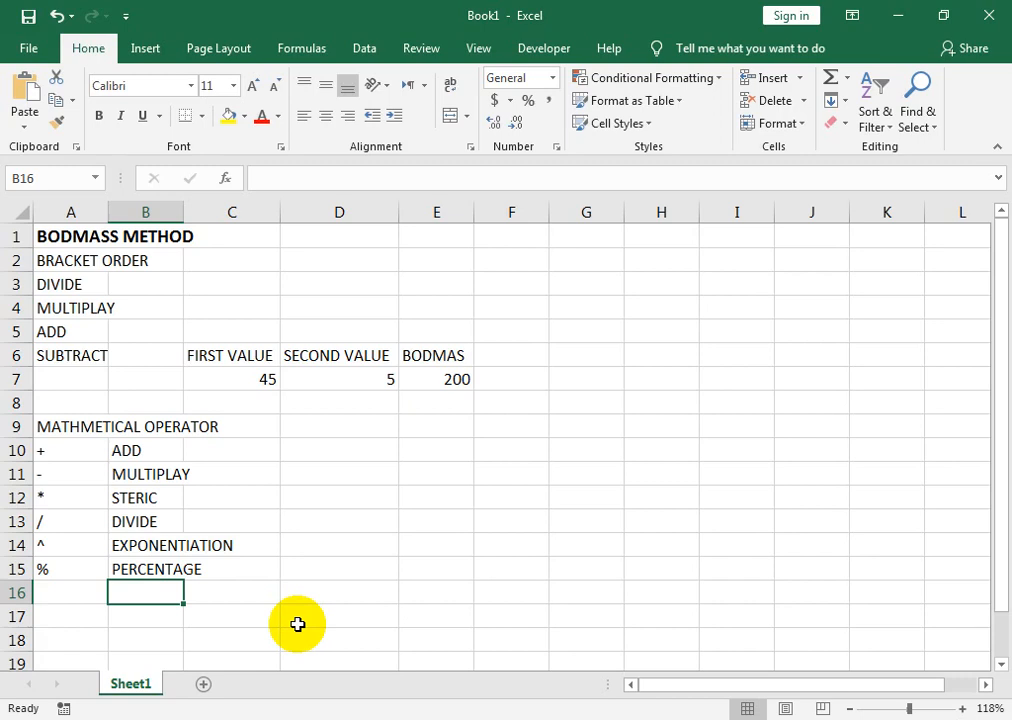
Step: Enter the sample value 50 in both D11 and E11
key("Right")
key("Right")
key("Up")
key("Up")
key("Up")
key("Up")
key("Up")
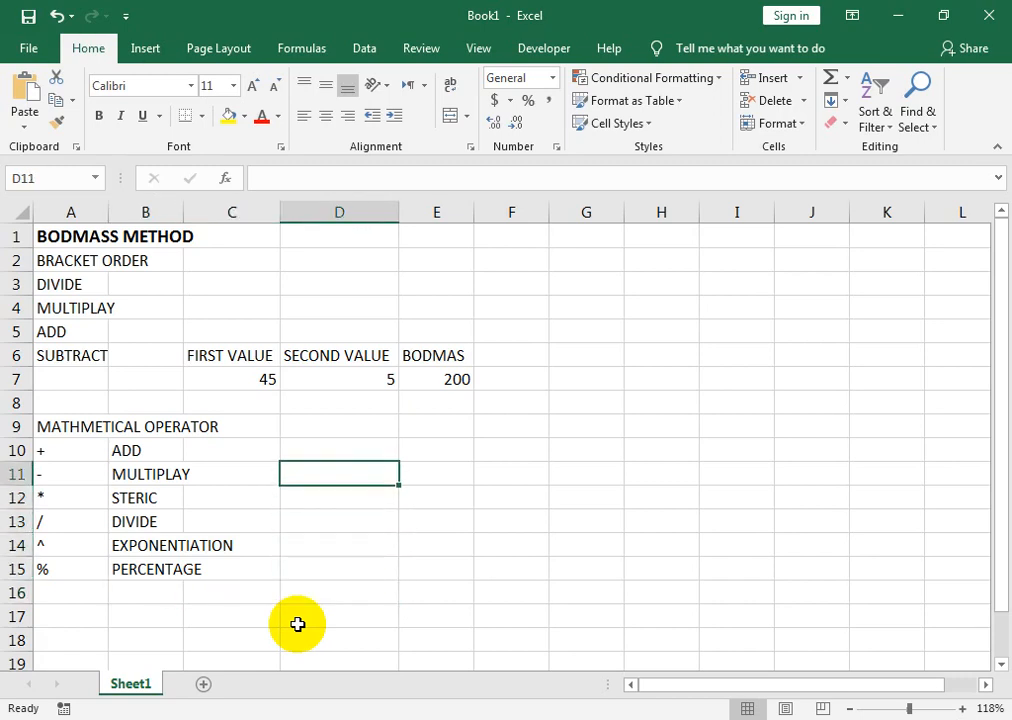
type("50")
key("Tab")
type("50")
key("Tab")
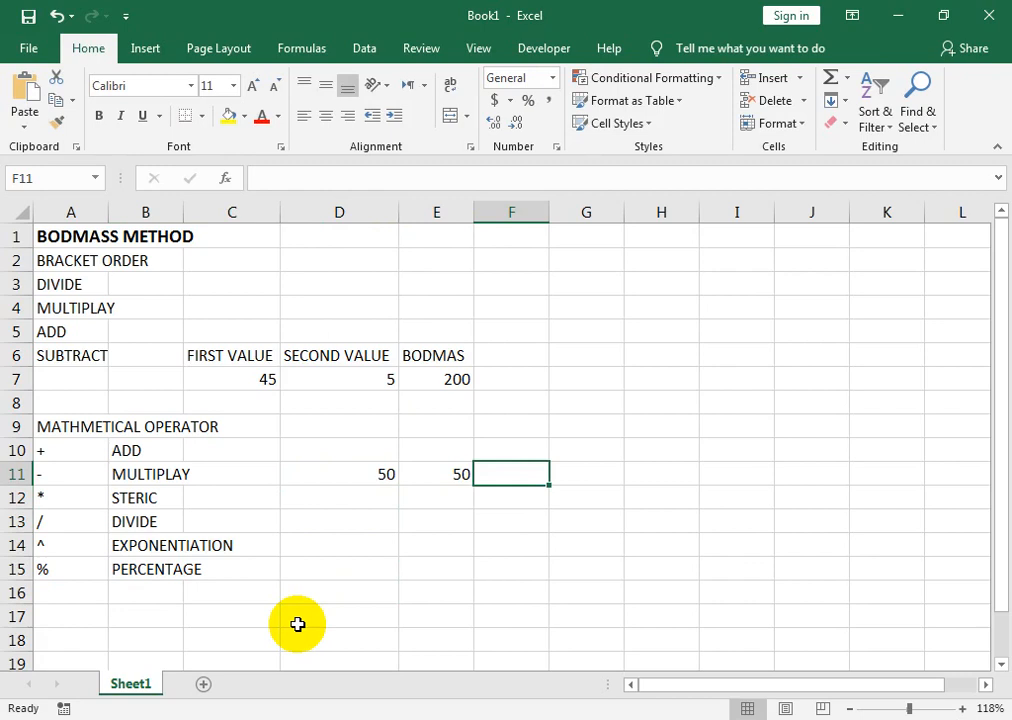
Step: Add the two sample values with the formula =D11+E11 in cell F11
type("=")
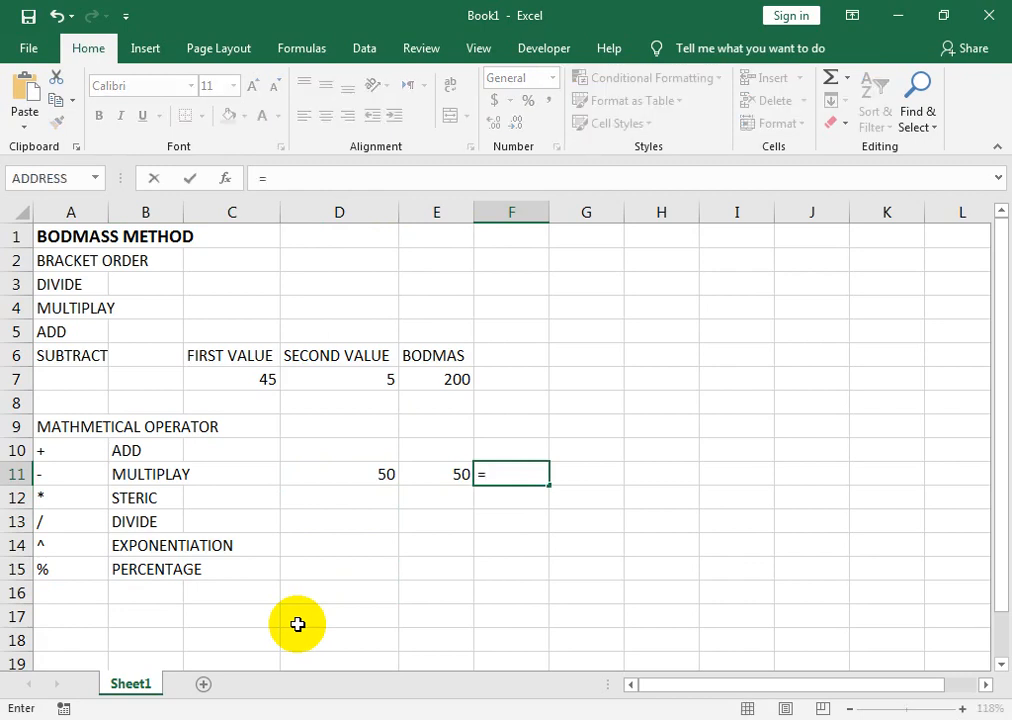
key("Left")
key("Left")
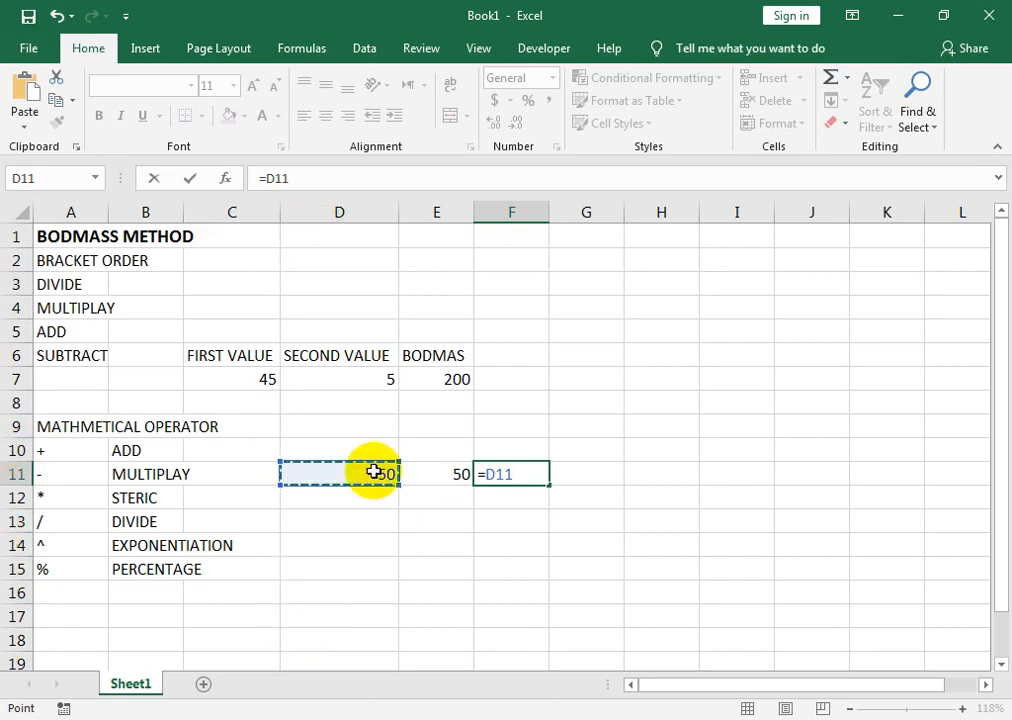
type("+")
key("Left")
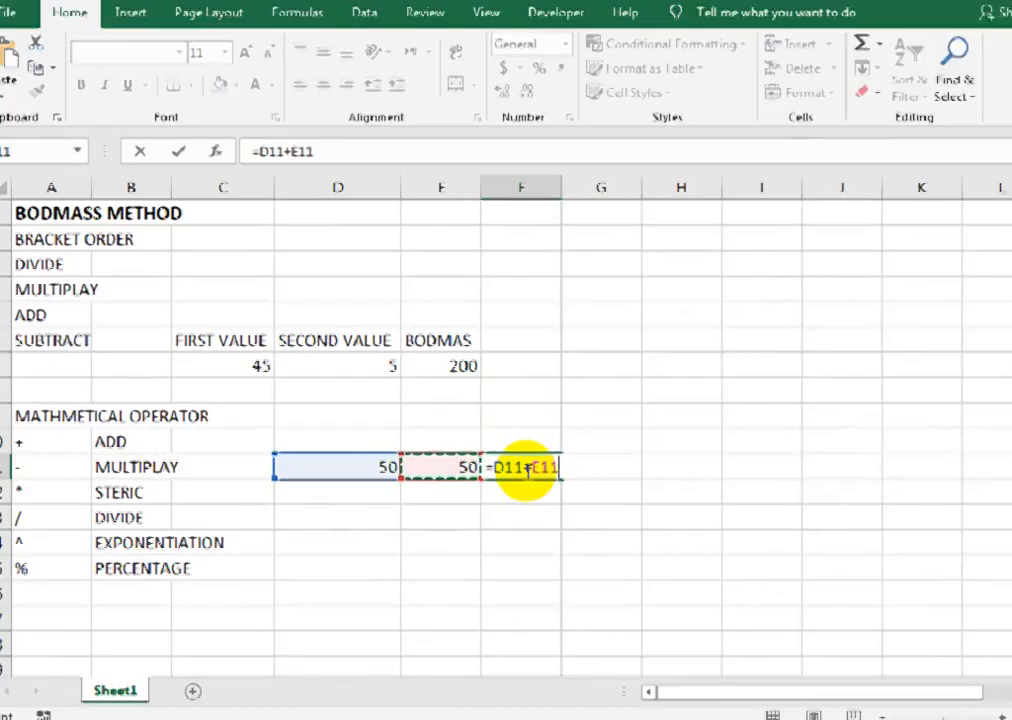
key("Return")
Step: Inspect the addition formula in F11 and the cells it references
key("Right")
key("Right")
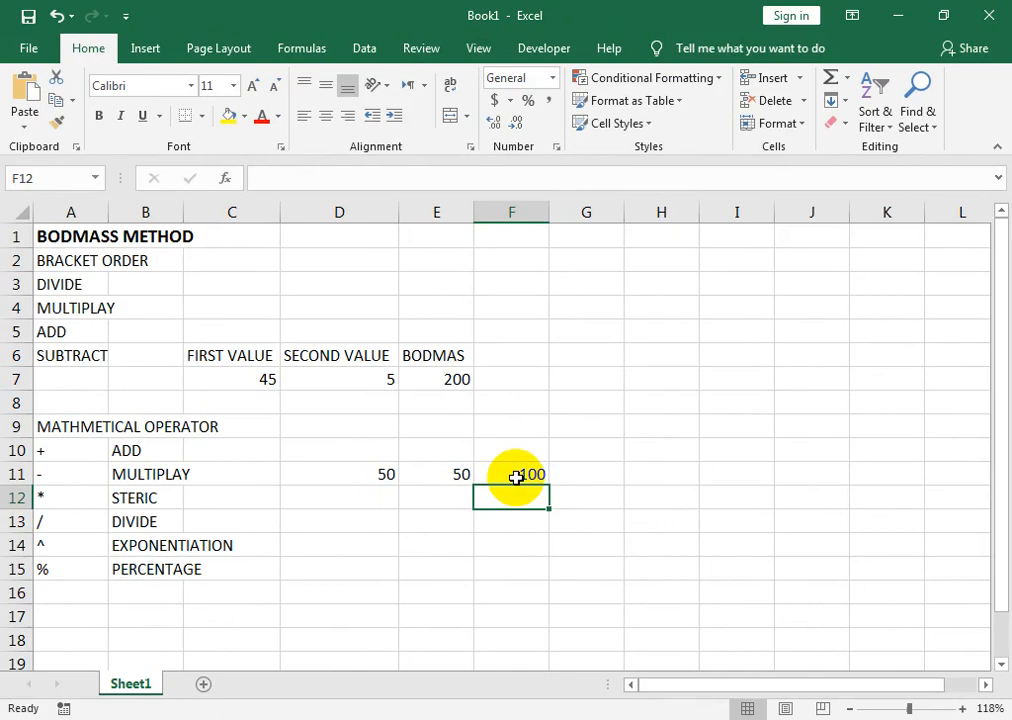
key("Up")
key("Left")
key("Right")
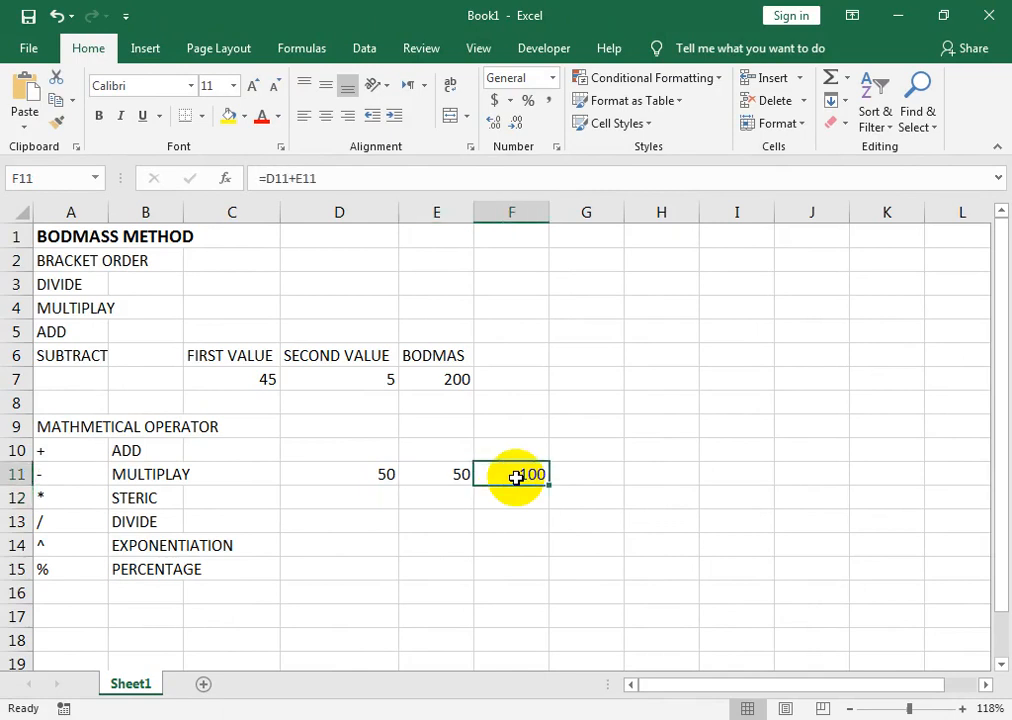
key("F2")
key("Return")
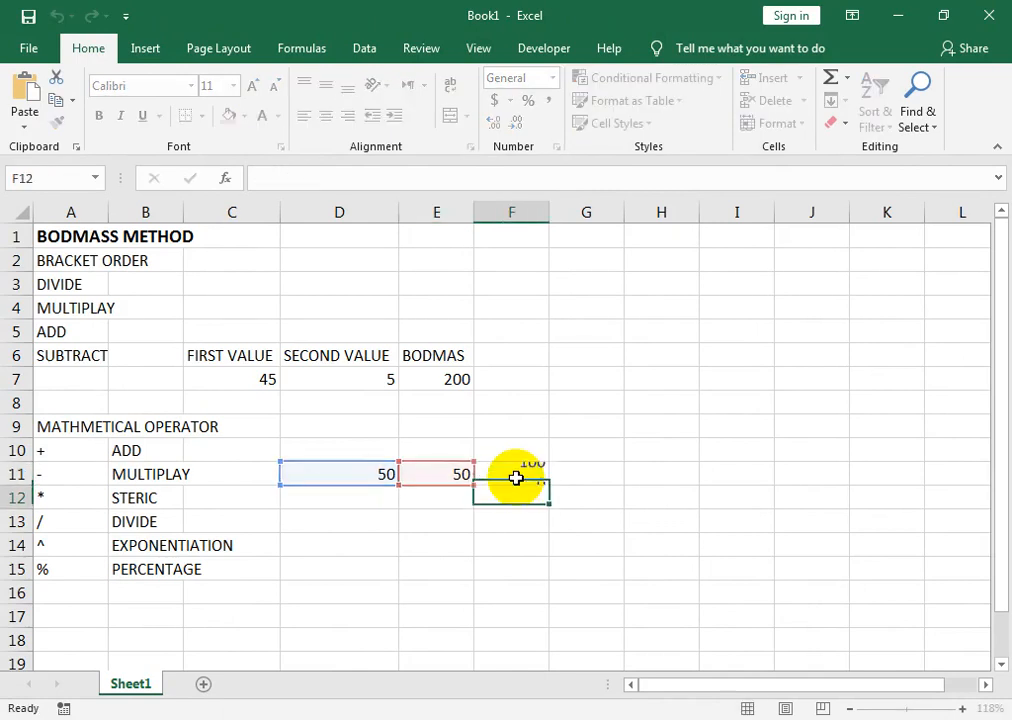
Step: Enter the sample values 140 in D12 and 120 in E12 for a second operator example
key("Right")
key("Down")
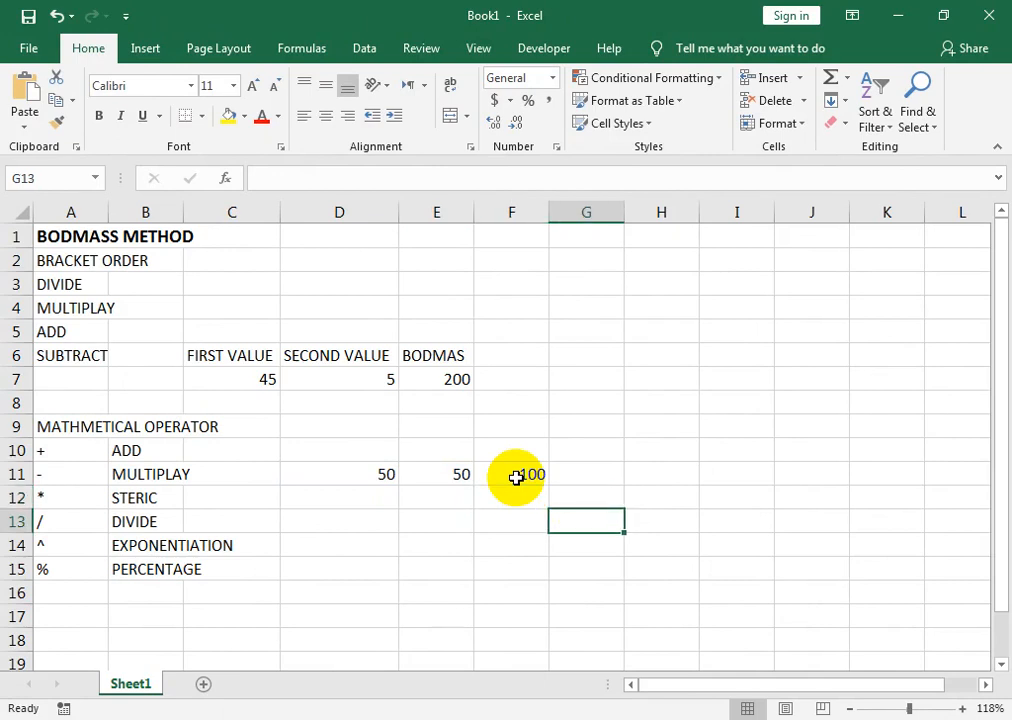
key("Left")
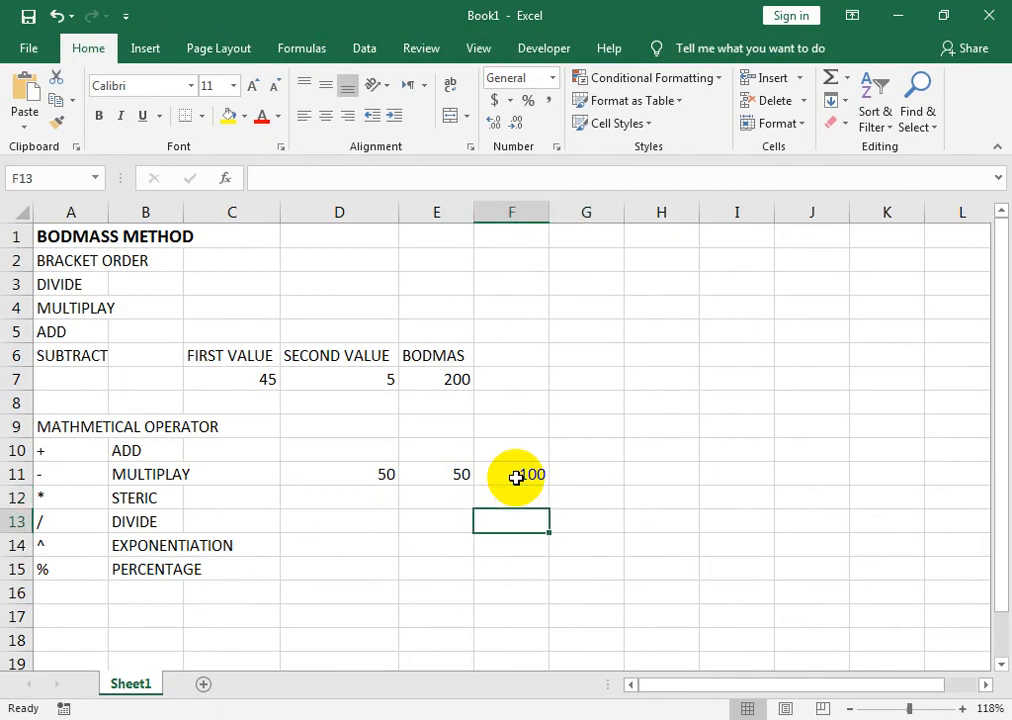
key("Right")
key("Up")
key("Up")
key("Left")
key("Left")
key("Down")
key("Left")
type("140")
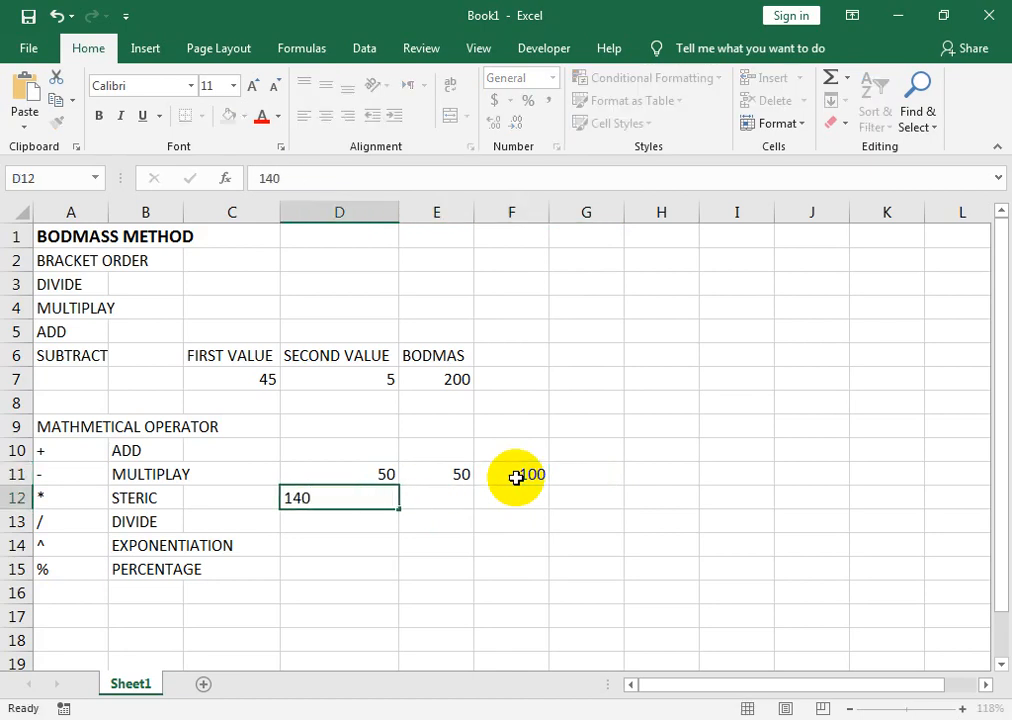
key("Tab")
type("120")
key("Tab")
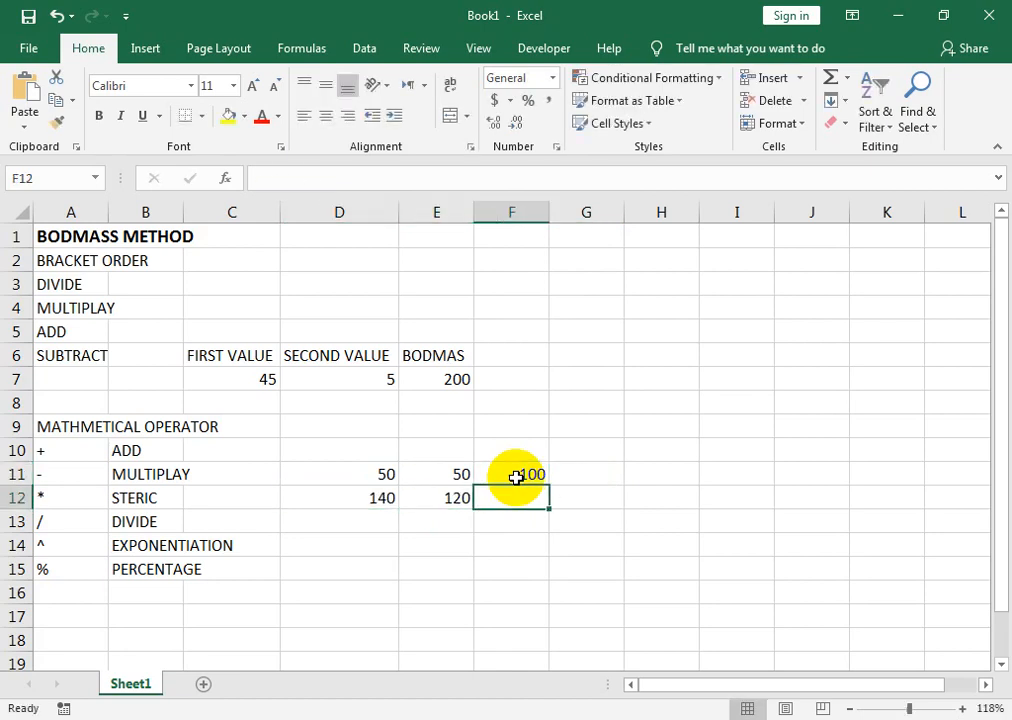
Step: Subtract the second sample value from the first with the formula =D12-E12 in cell F12
type("=")
key("Left")
key("Left")
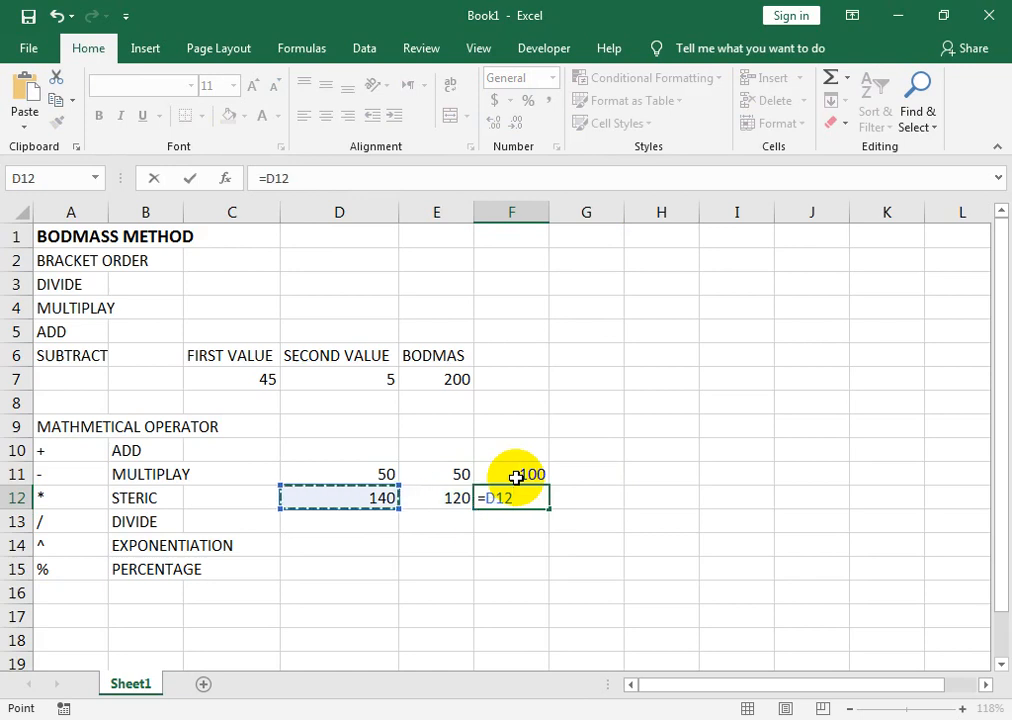
type("-")
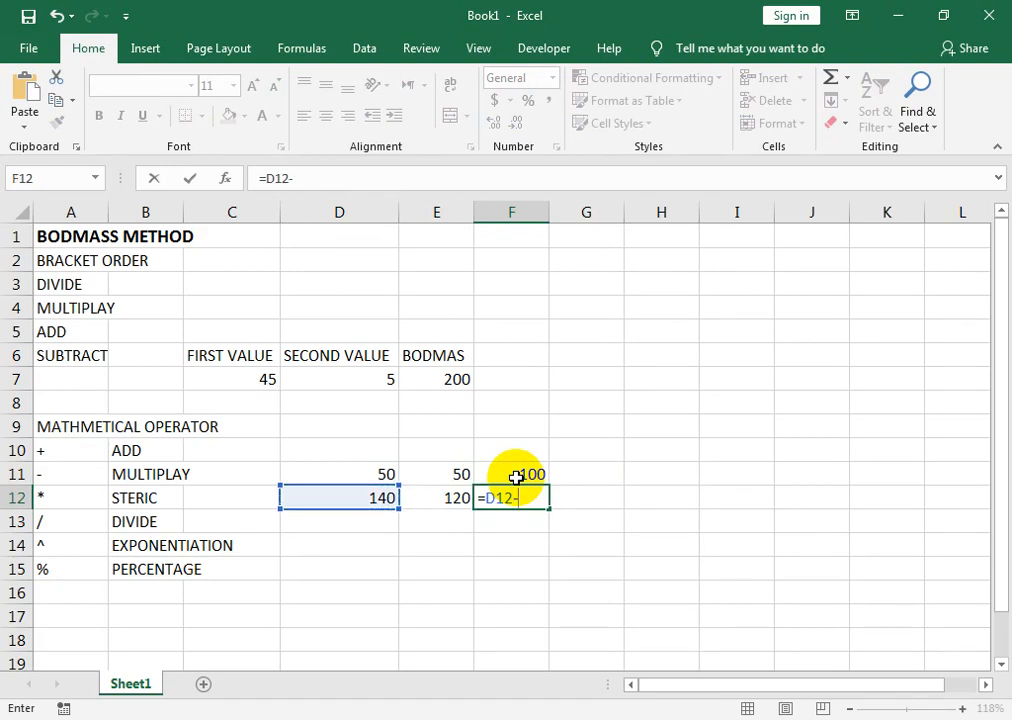
key("Left")
key("Return")
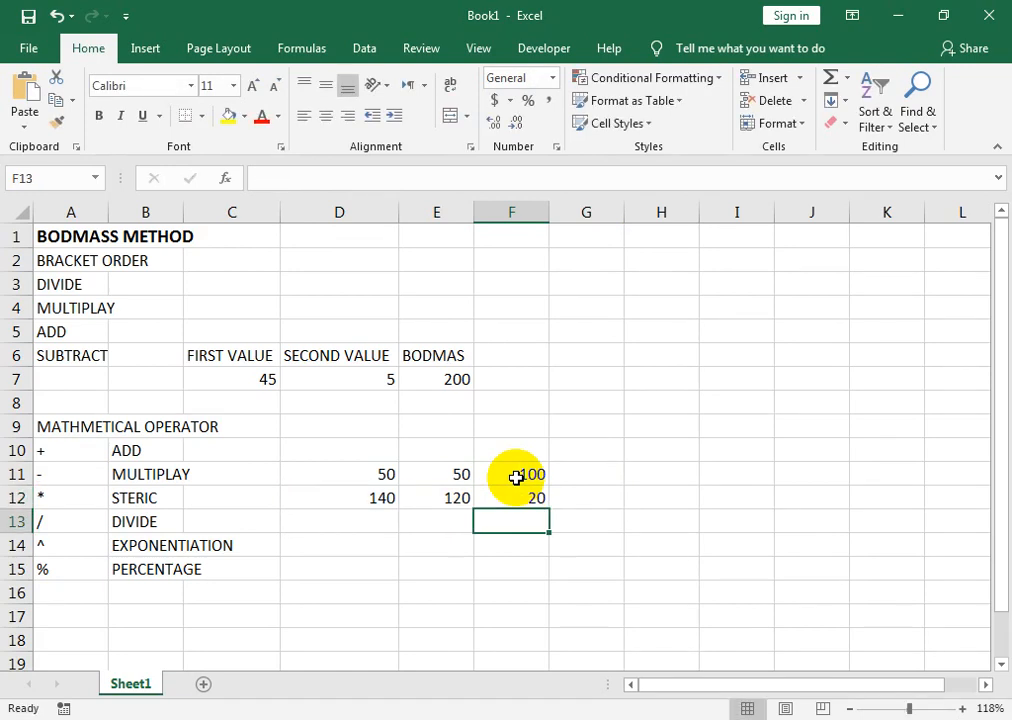
Step: Add two constants directly with the formula =40+40 in cell F15
key("Down")
key("Down")
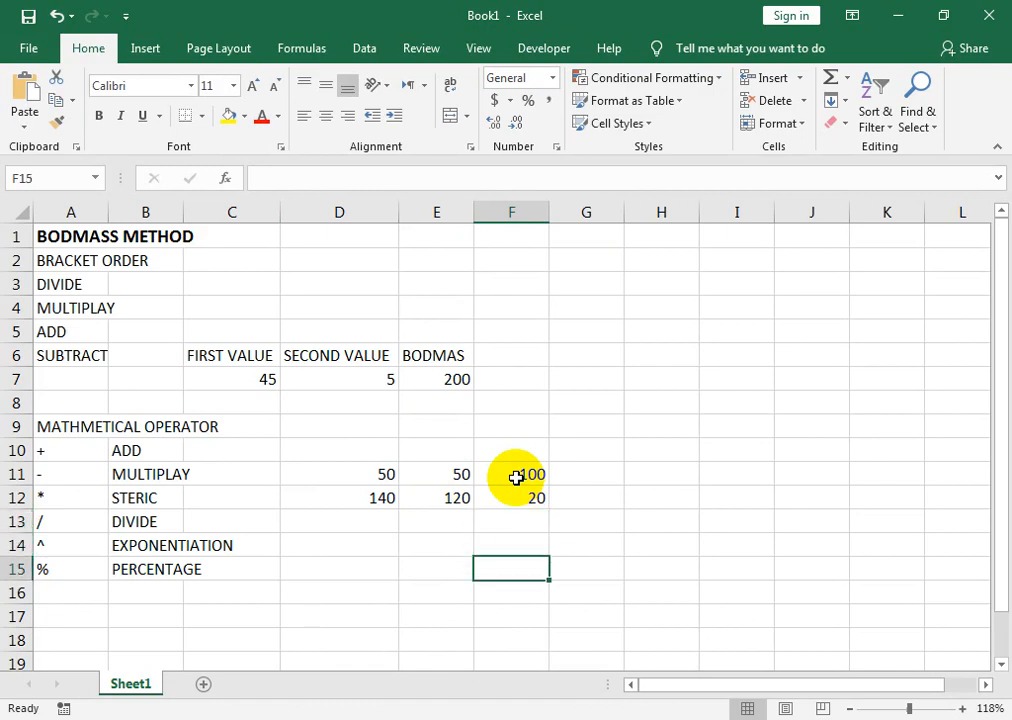
type("=")
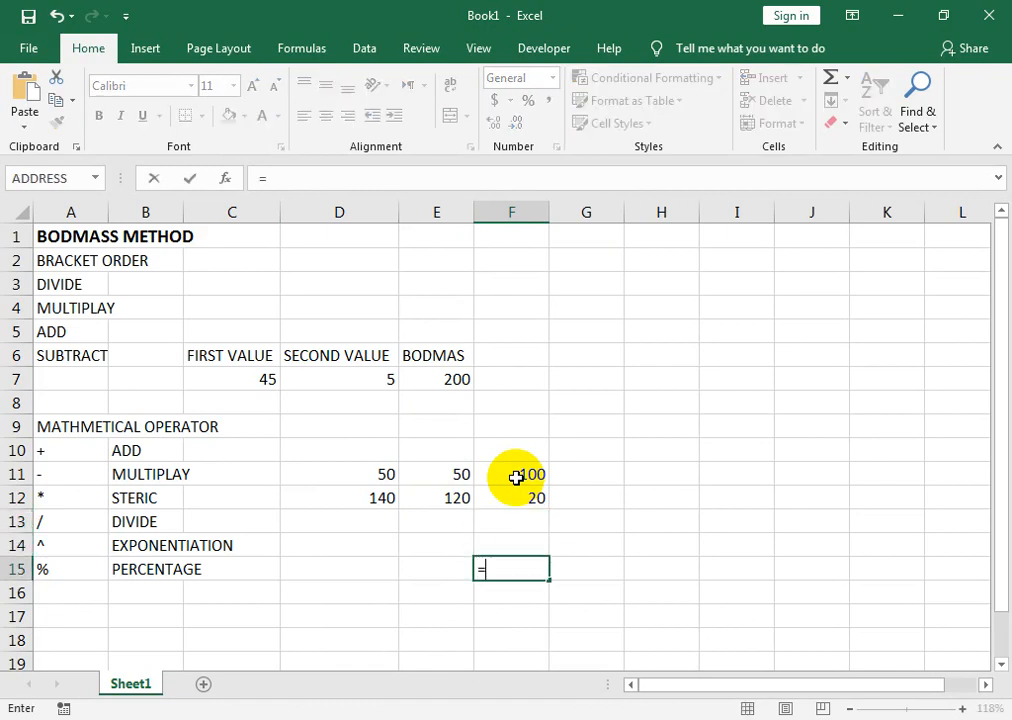
type("40+4")
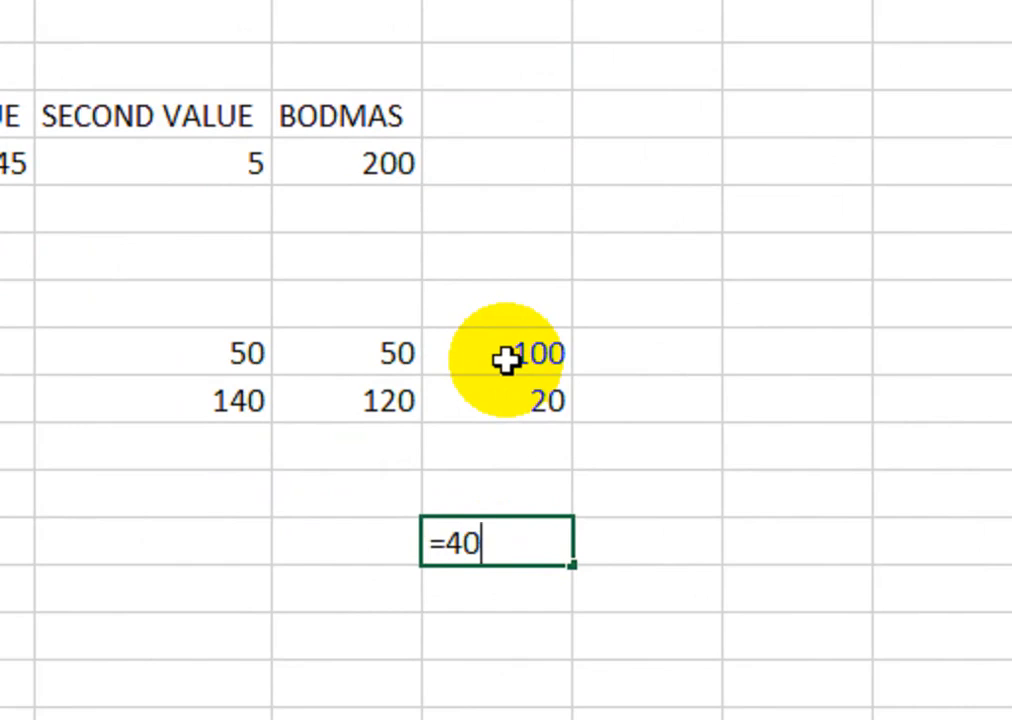
type("0")
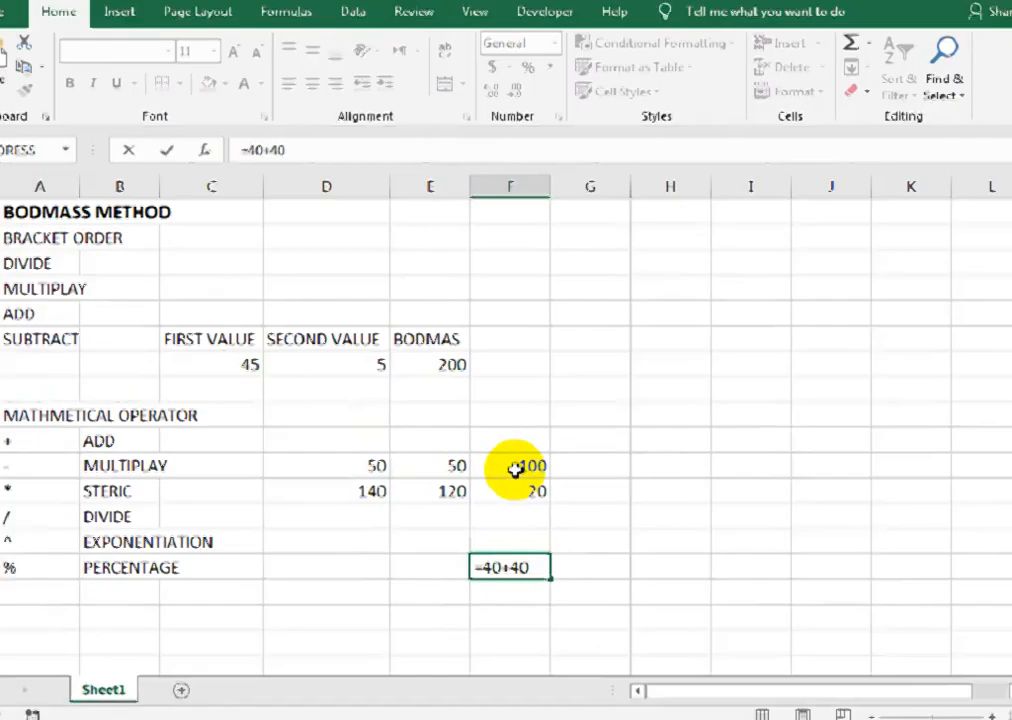
key("Return")
key("Up")
key("Left")
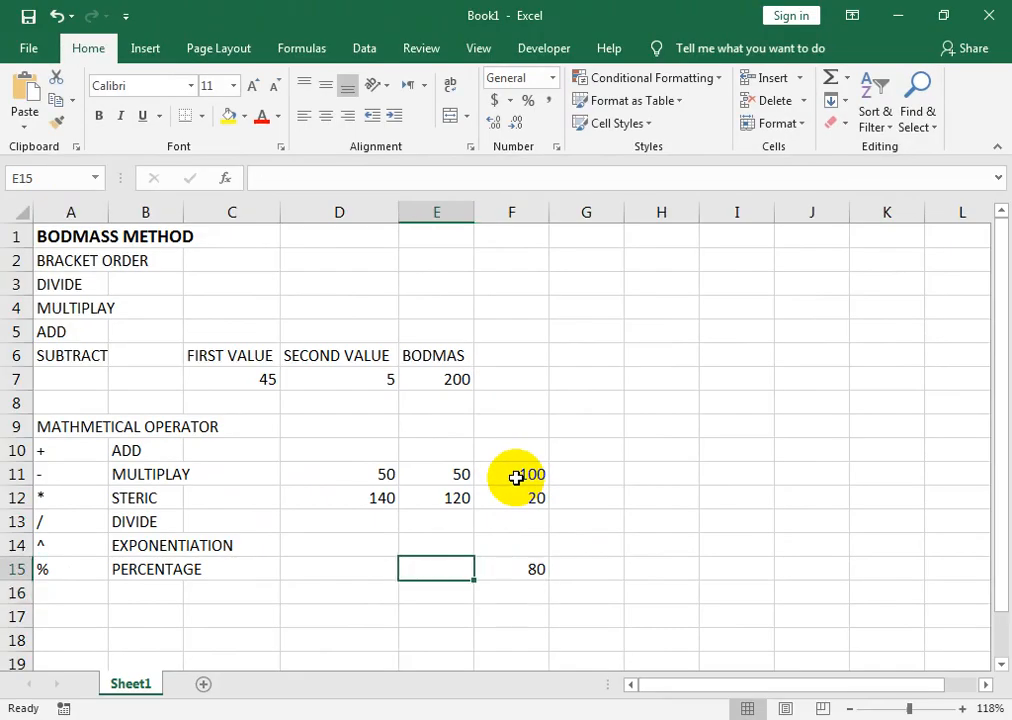
key("Left")
key("Up")
key("Up")
key("Up")
key("Right")
key("Right")
key("Down")
key("Down")
key("Down")
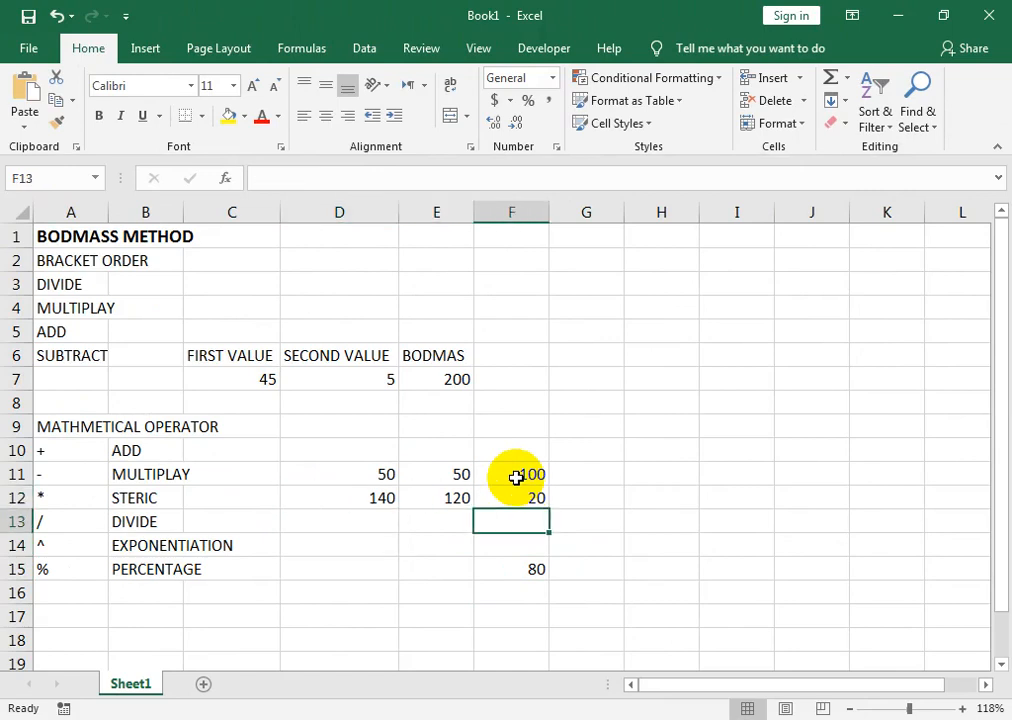
Step: Enter the sample values 5 in D15 and 10 in E15 on the PERCENTAGE row
key("Left")
key("Left")
key("Left")
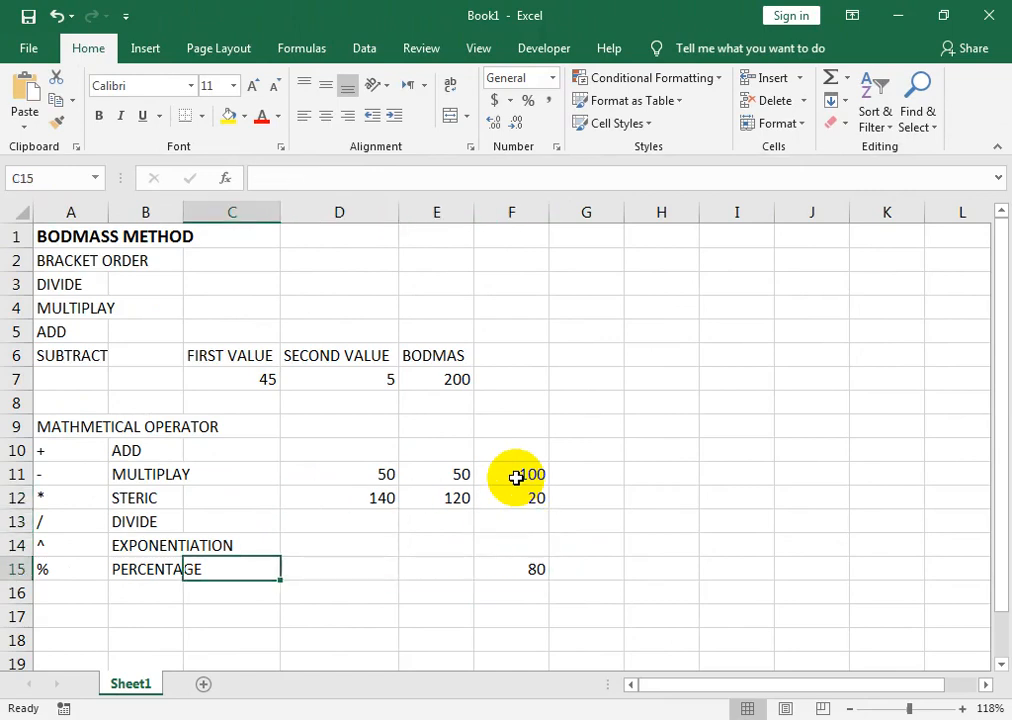
key("Right")
type("5")
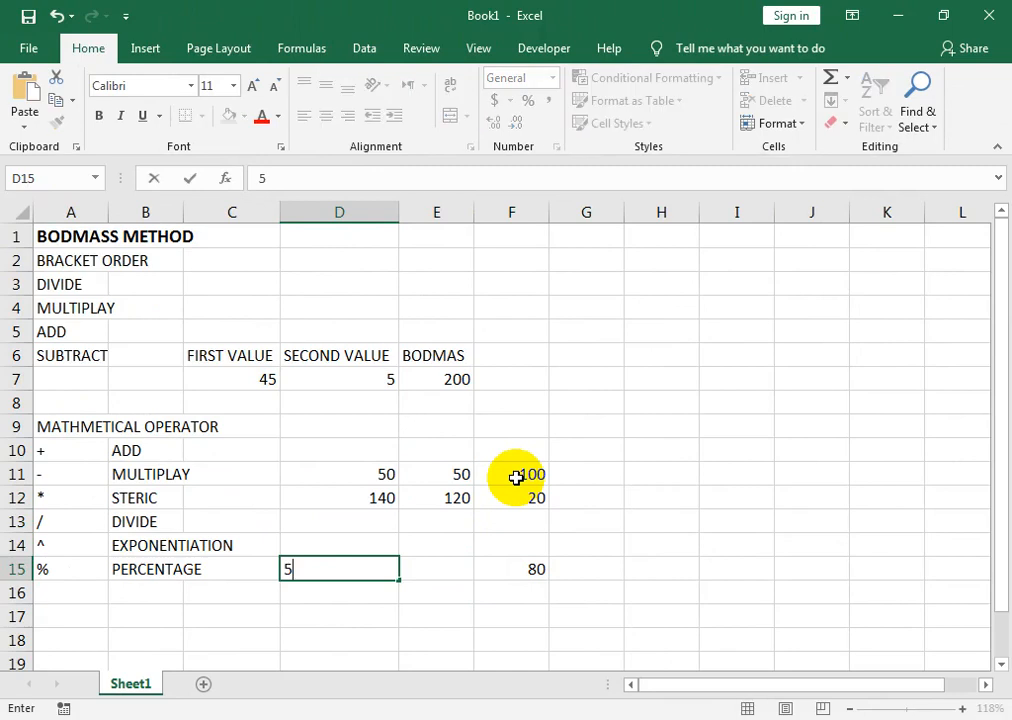
key("Right")
type("10")
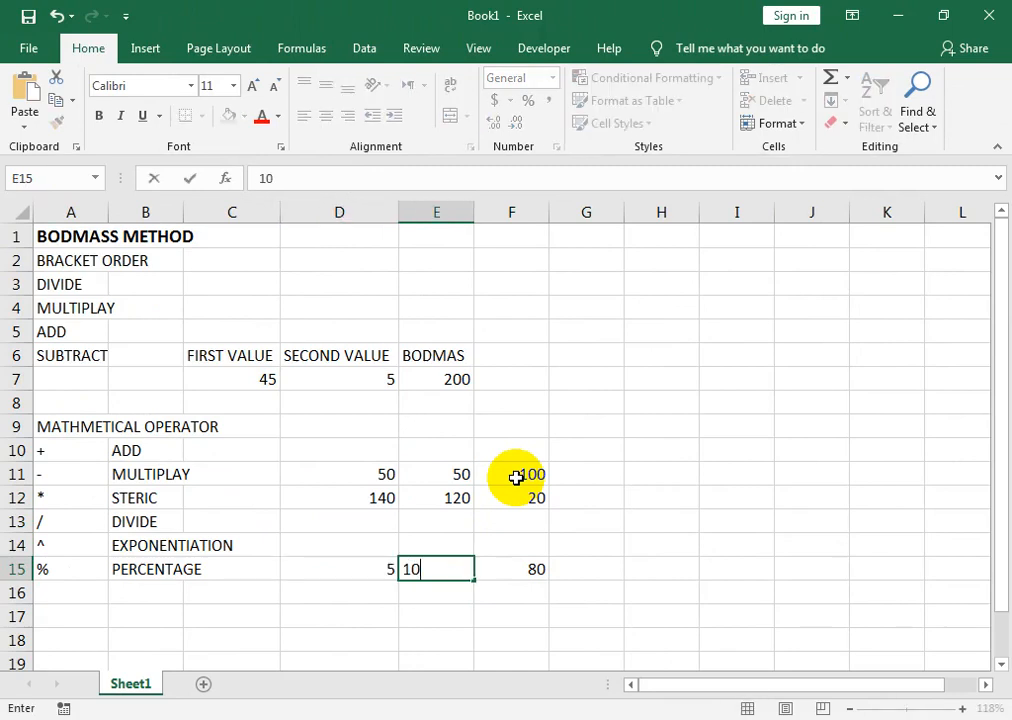
Step: Enter the sample values 4 in D17 and 15 in E17 for a multiplication example
key("Right")
key("Down")
key("Up")
key("Left")
key("Left")
key("Down")
key("Down")
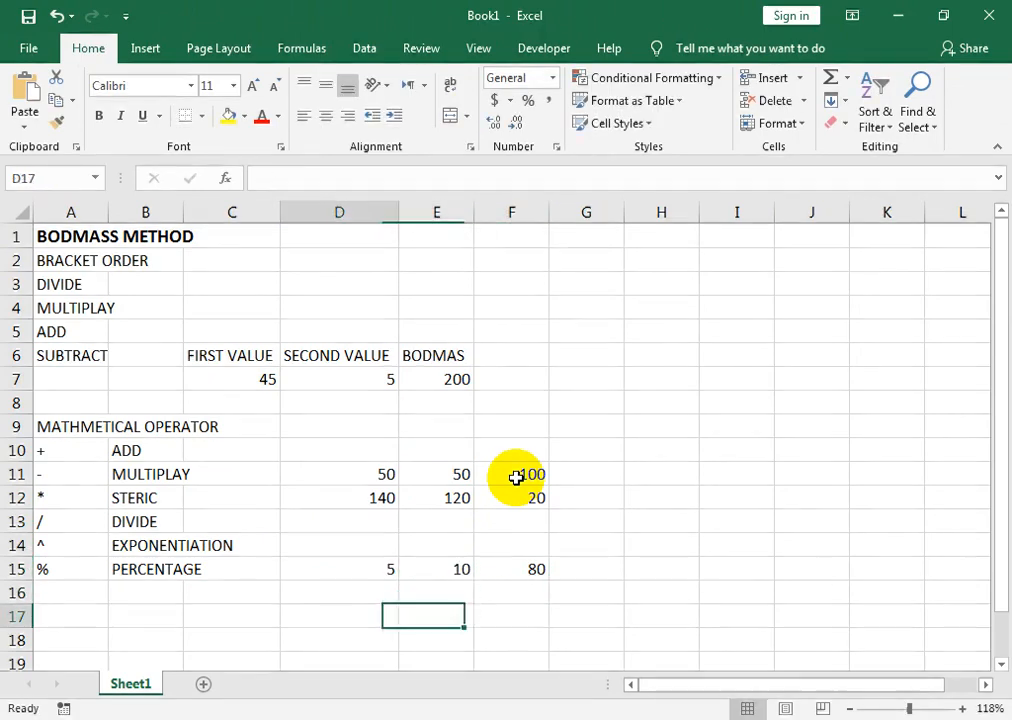
type("4")
key("Right")
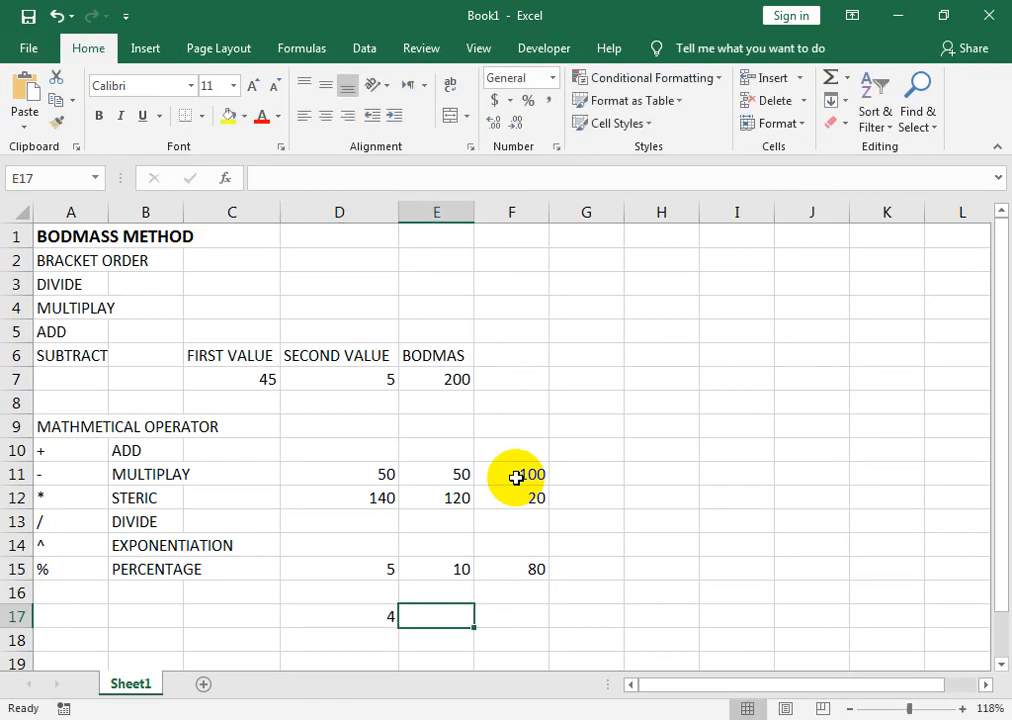
type("15")
key("Right")
Step: Multiply the two row 17 sample values with the formula =E17*D17 in cell F17
type("=")
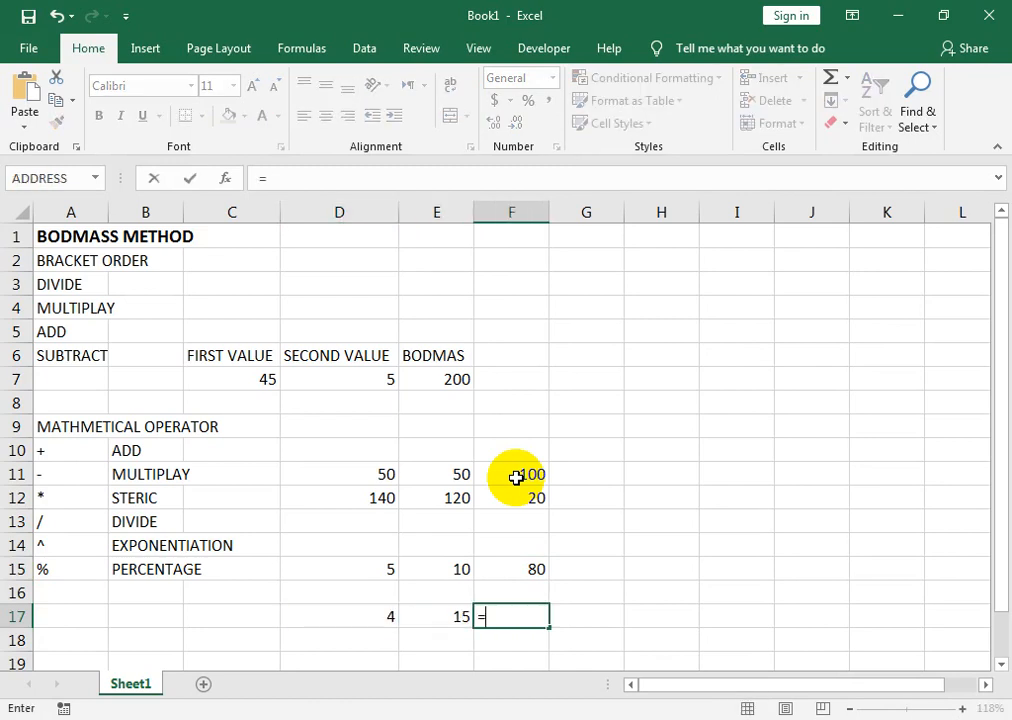
key("Left")
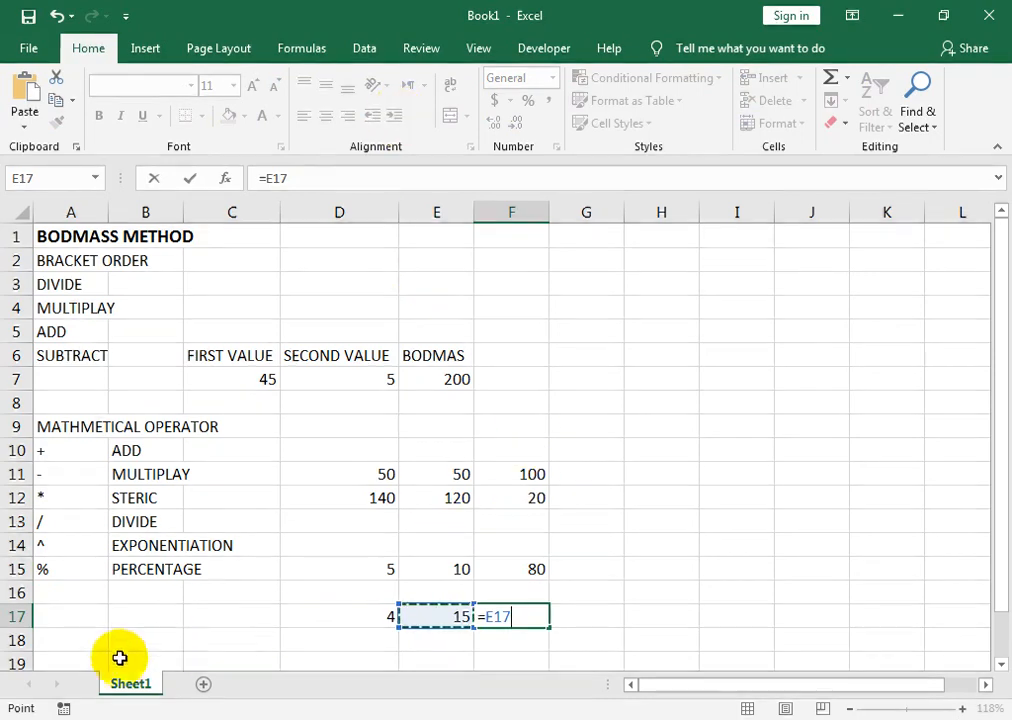
type("*")
key("Left")
key("Left")
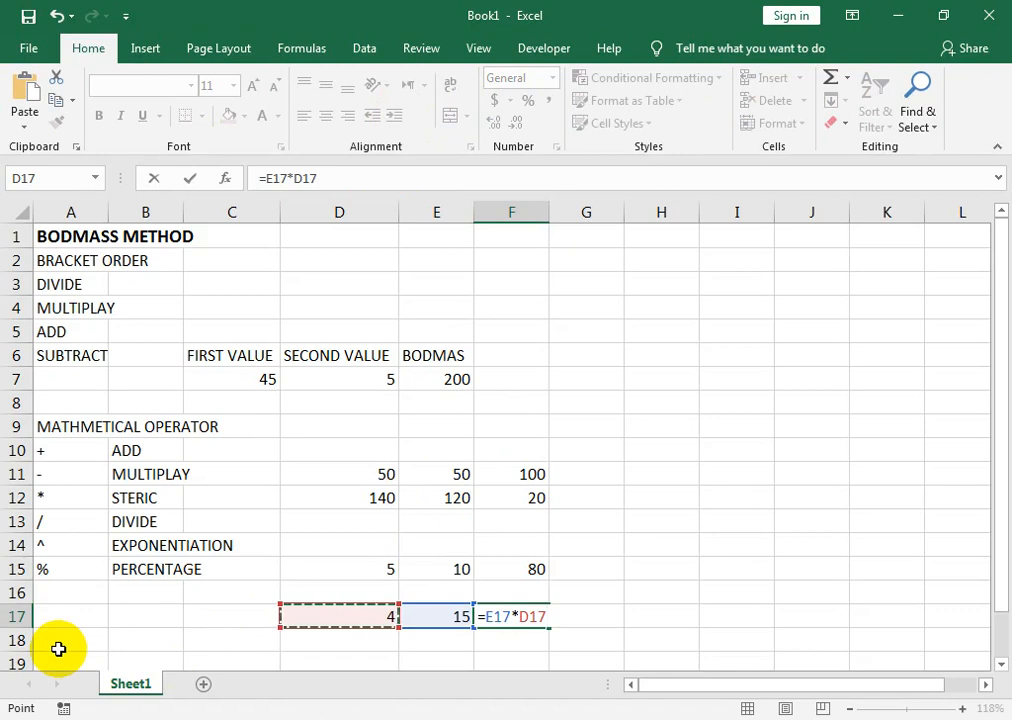
key("Return")
Step: Enter the sample values 78 in H17 and 40 in I17 for a division example
key("Up")
key("Left")
key("Left")
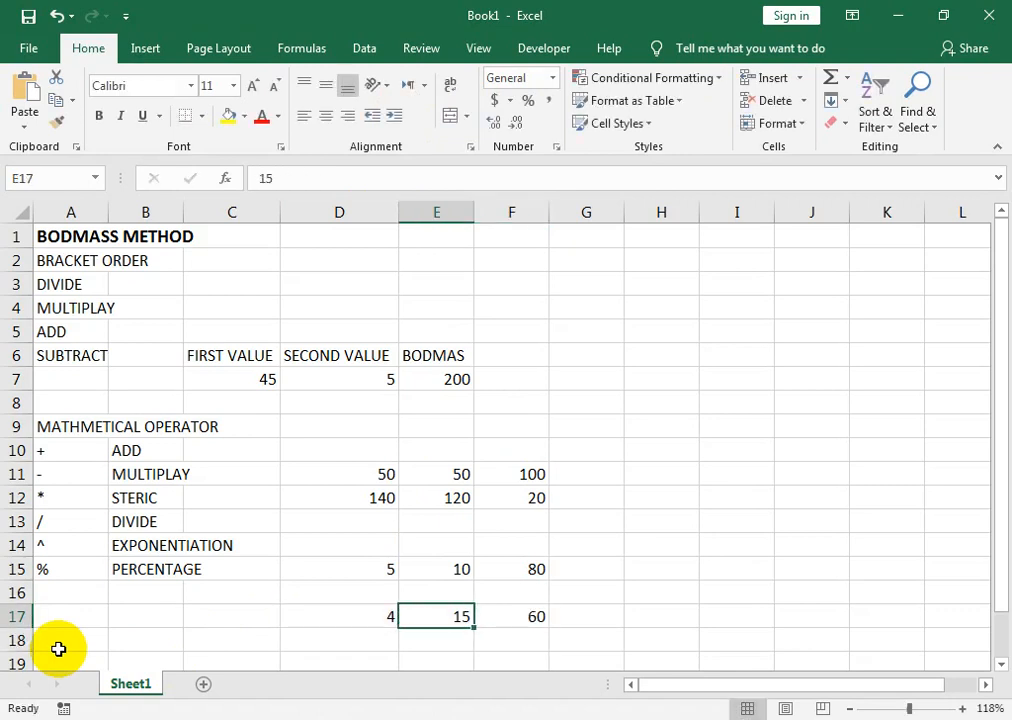
key("Right")
key("Right")
key("Right")
key("Right")
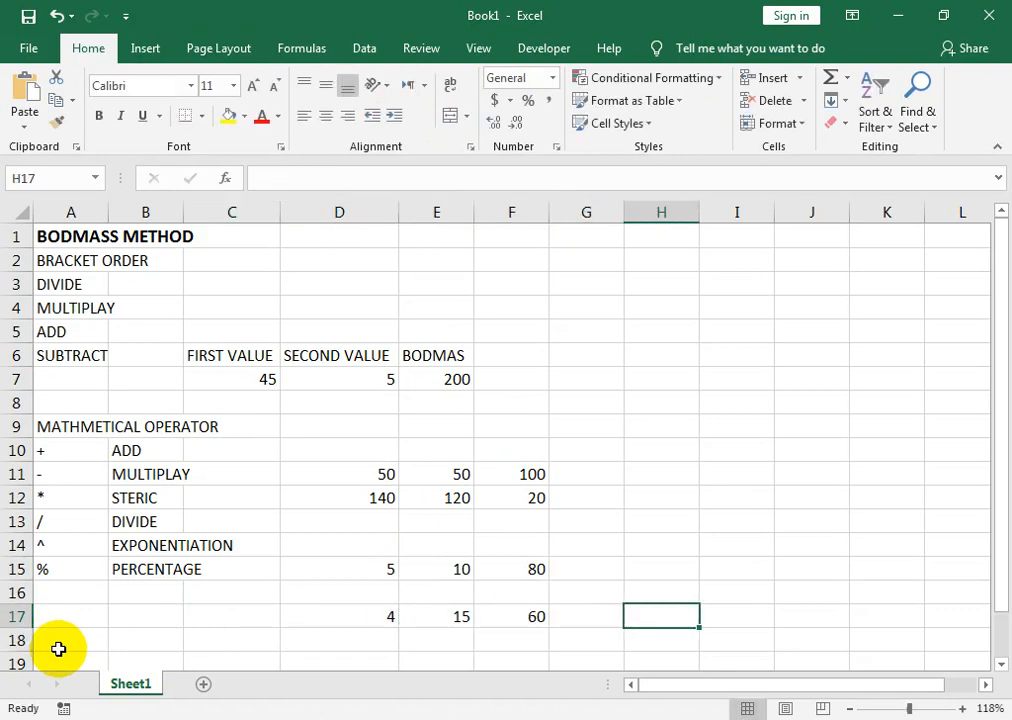
type("78=")
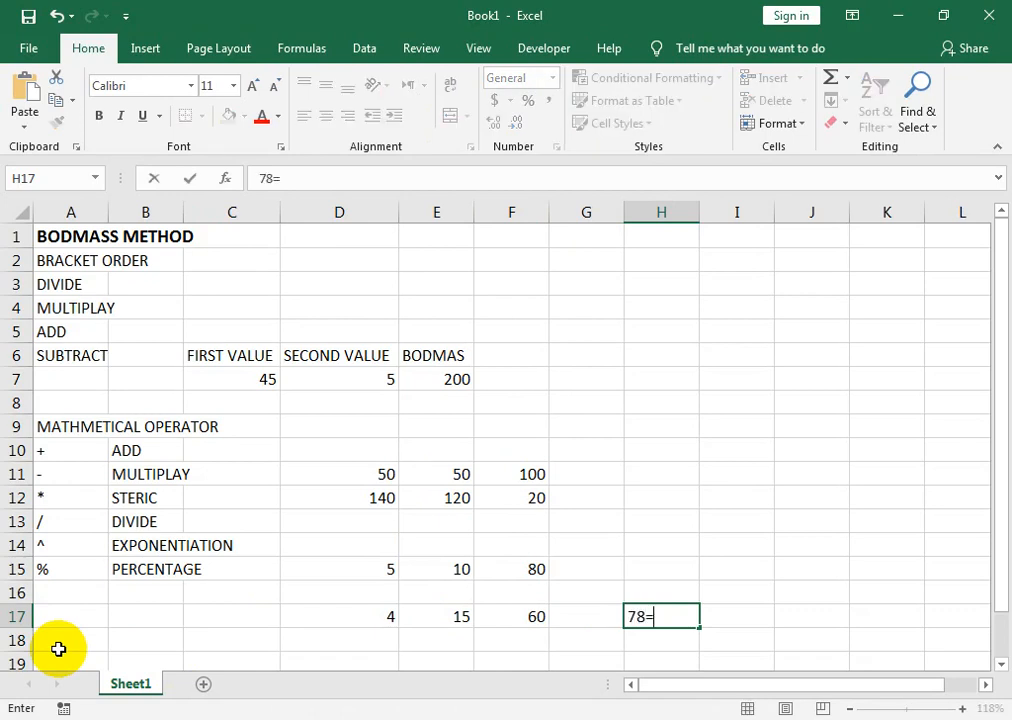
key("BackSpace")
key("Tab")
type("40")
key("Tab")
Step: Divide the first sample value by the second with the formula =H17/I17 in cell J17
type("=")
key("Left")
key("Left")
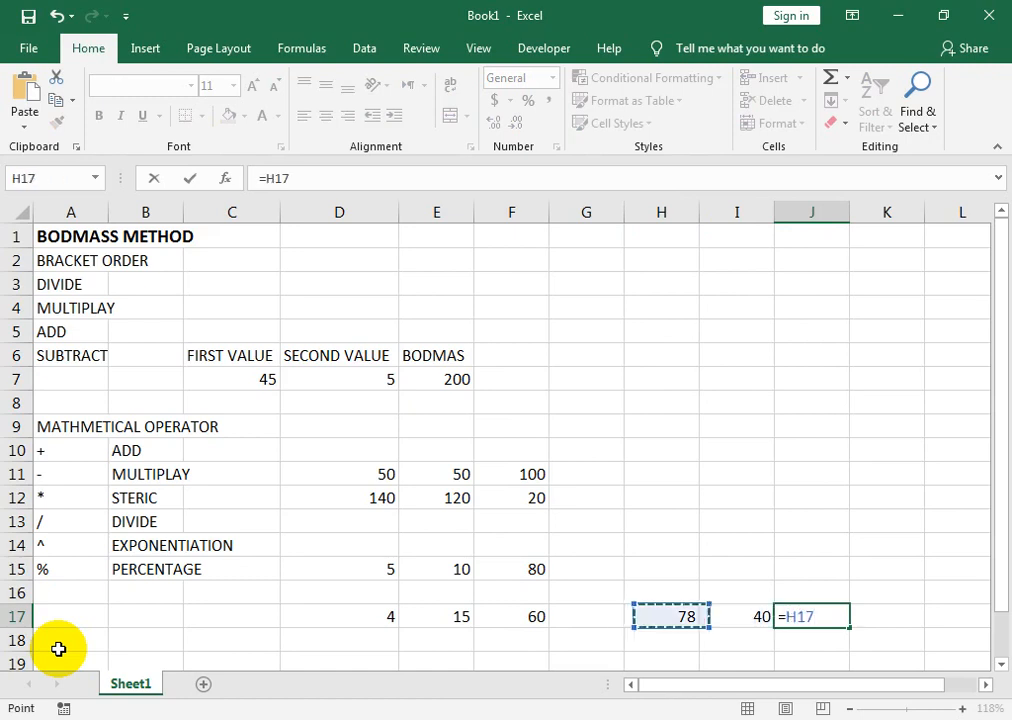
type("/")
key("Left")
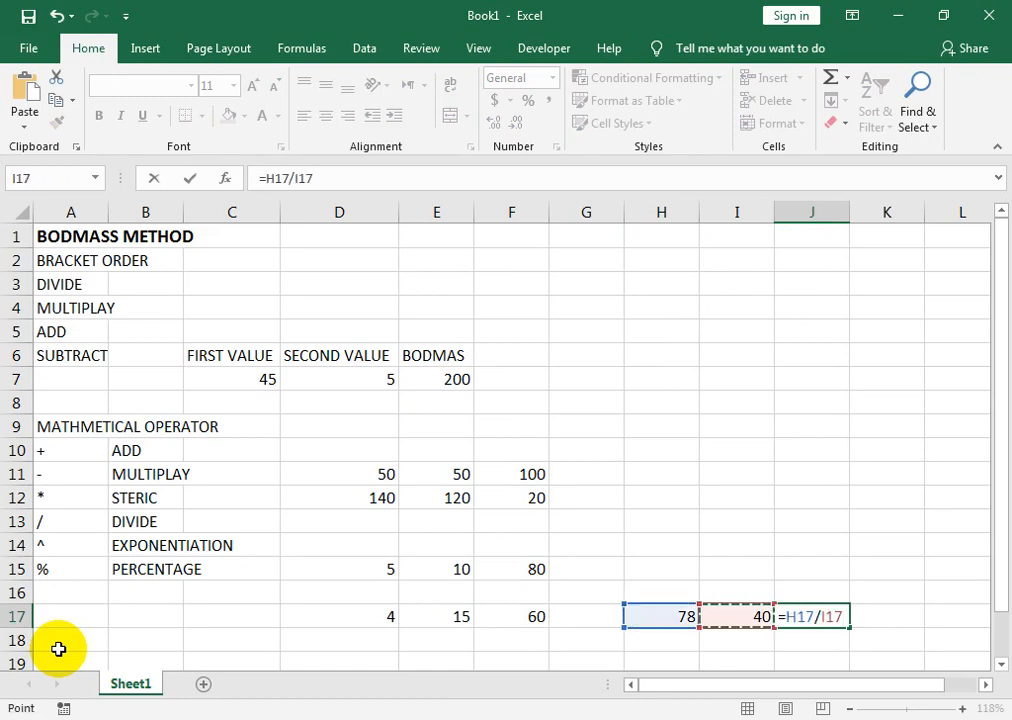
key("Return")
Step: Demonstrate exponentiation with the formula =2^2 in cell H13
key("Left")
key("Up")
key("Up")
key("Up")
key("Up")
key("Up")
key("Left")
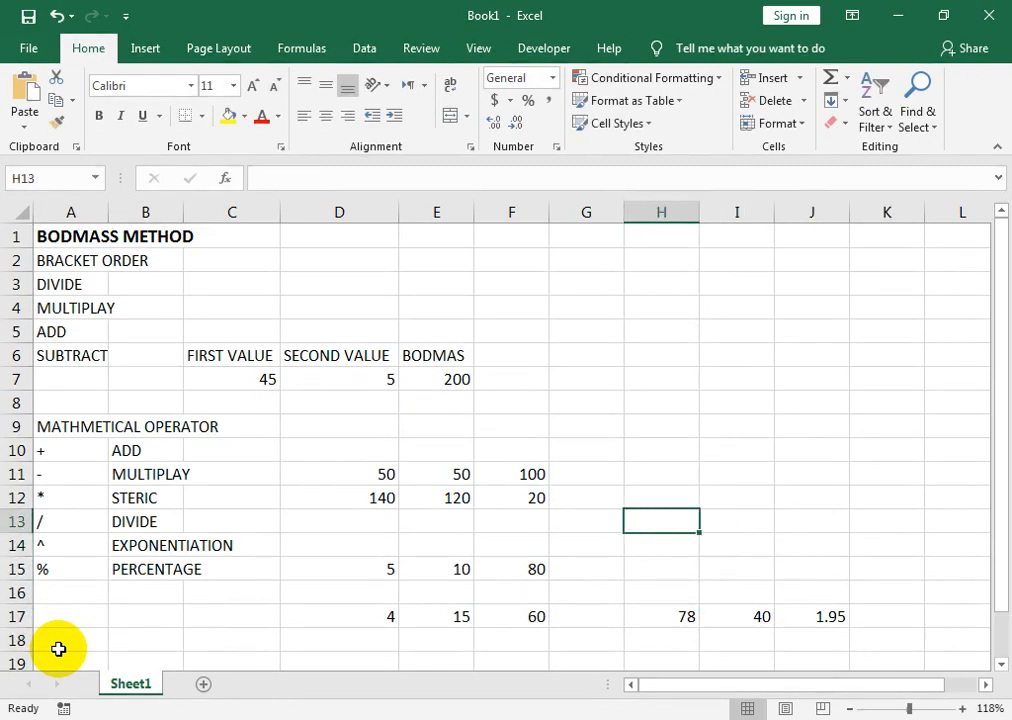
type("=2")
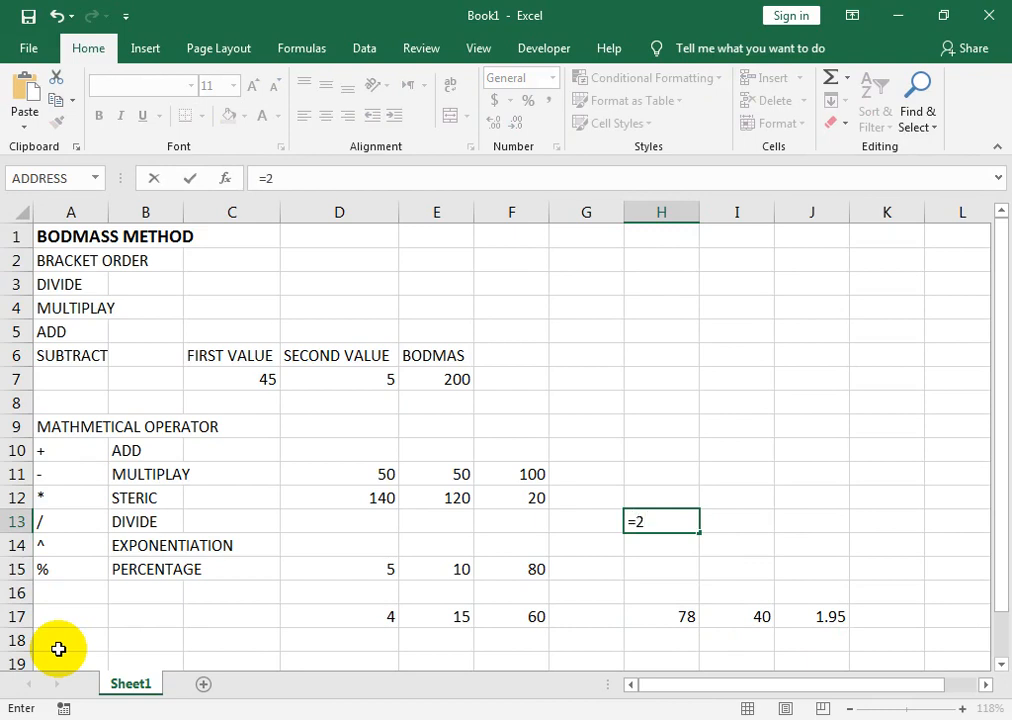
type("^2")
key("Return")
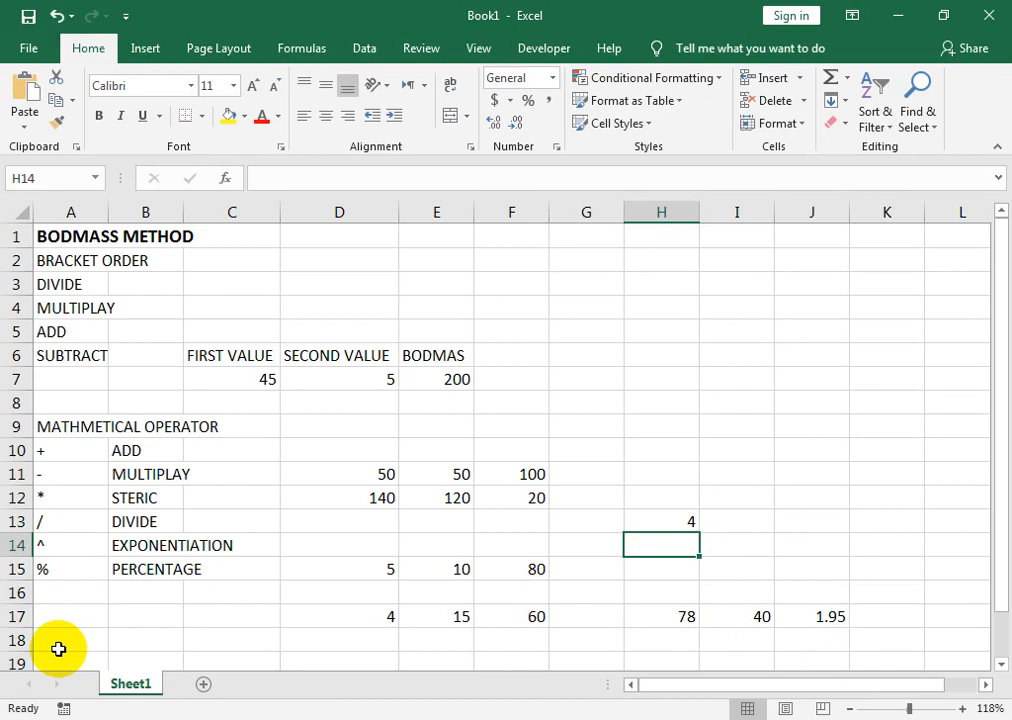
Step: Add a second exponentiation example, =15^2, in cell I13 beside the first one
key("Up")
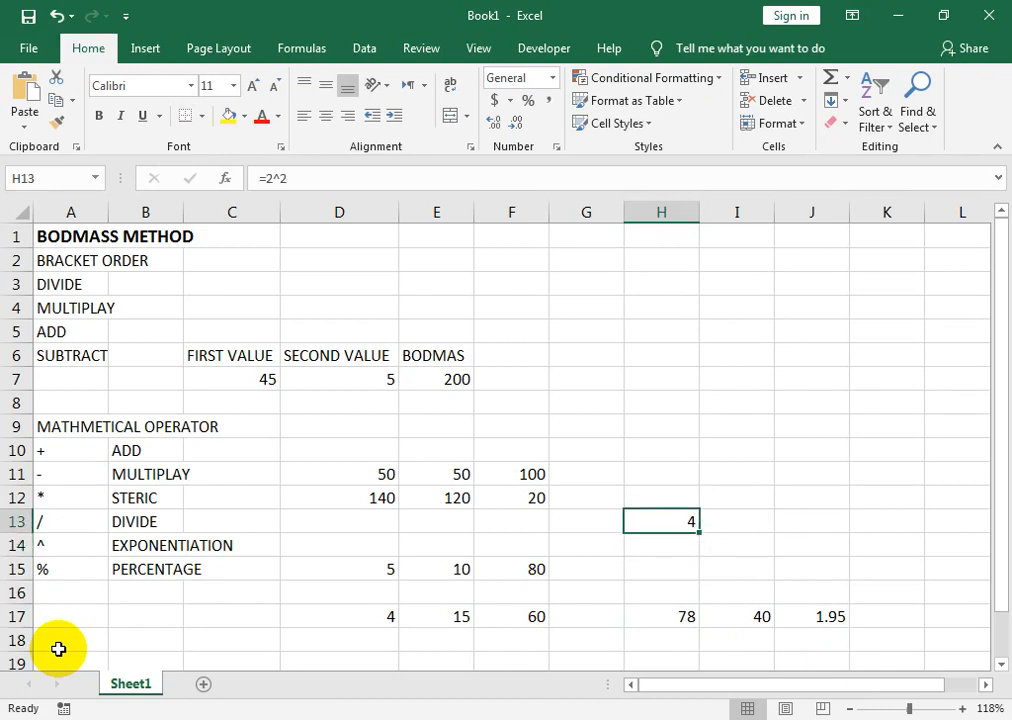
key("Right")
type("=")
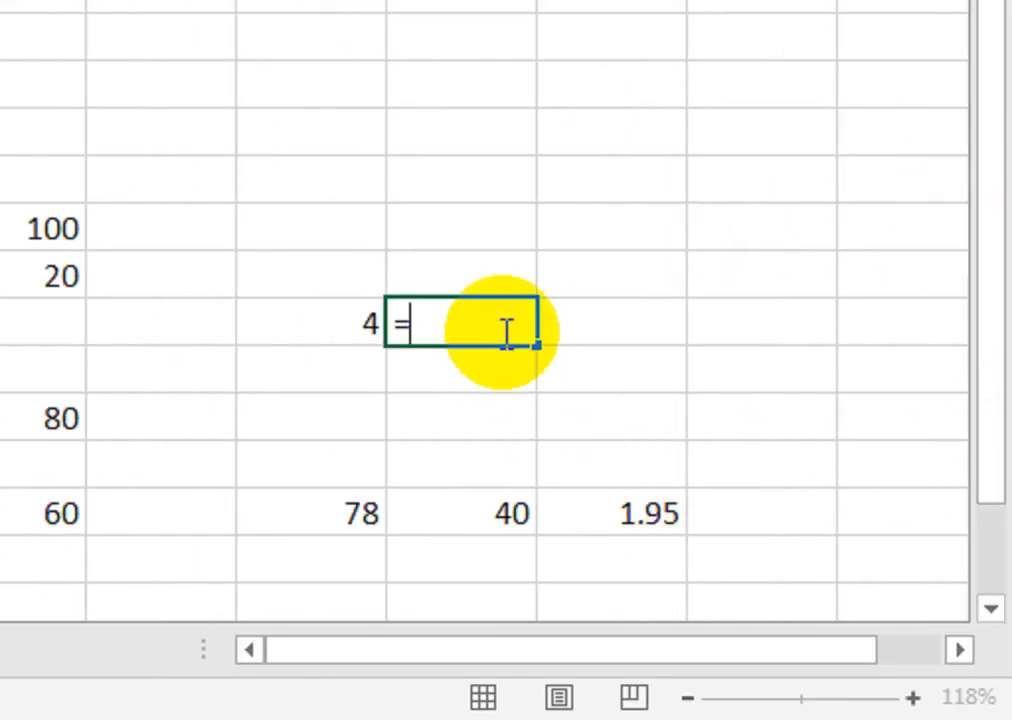
type("15")
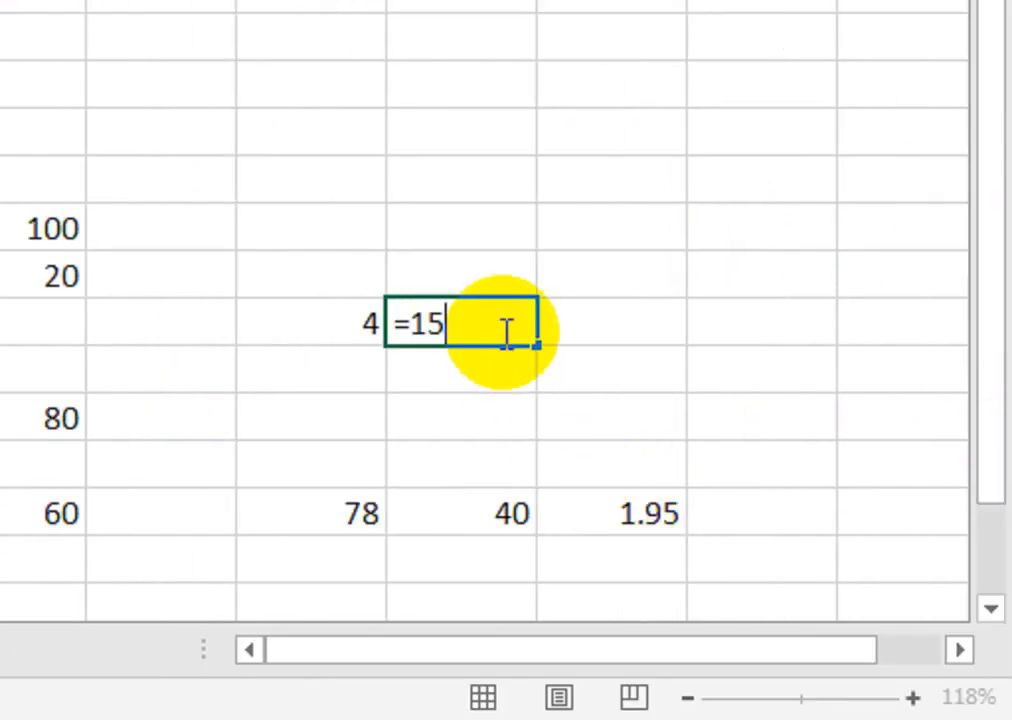
type("^")
type("2")
key("Return")
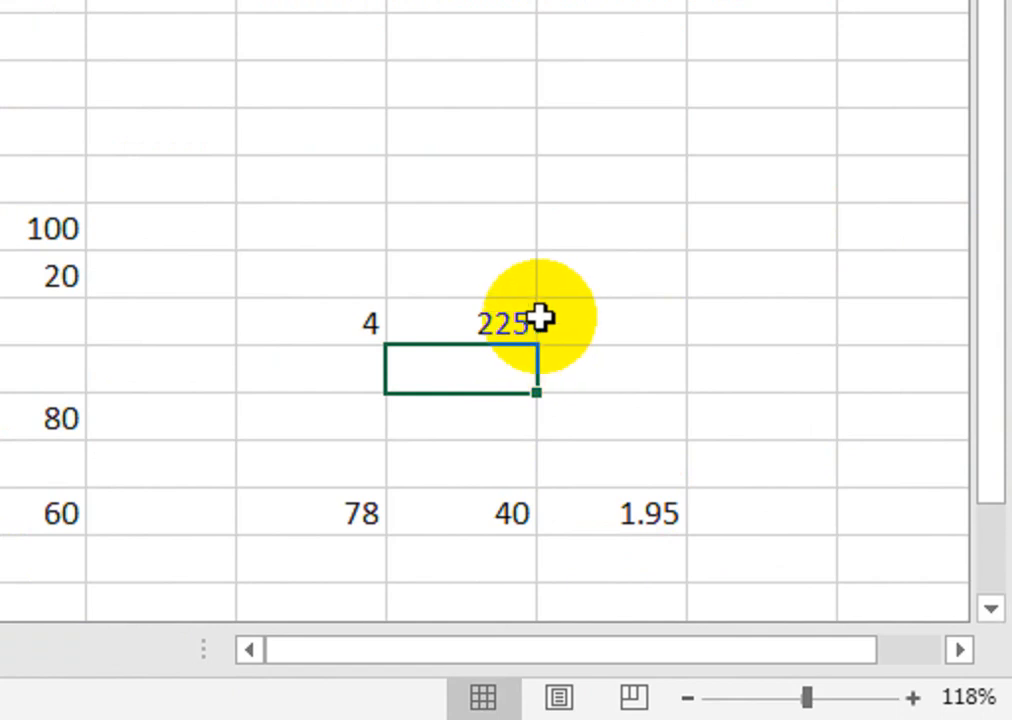
Step: Enter the sample values 20 in H10 and 10 in I10 for another operator example
left_click(348, 181)
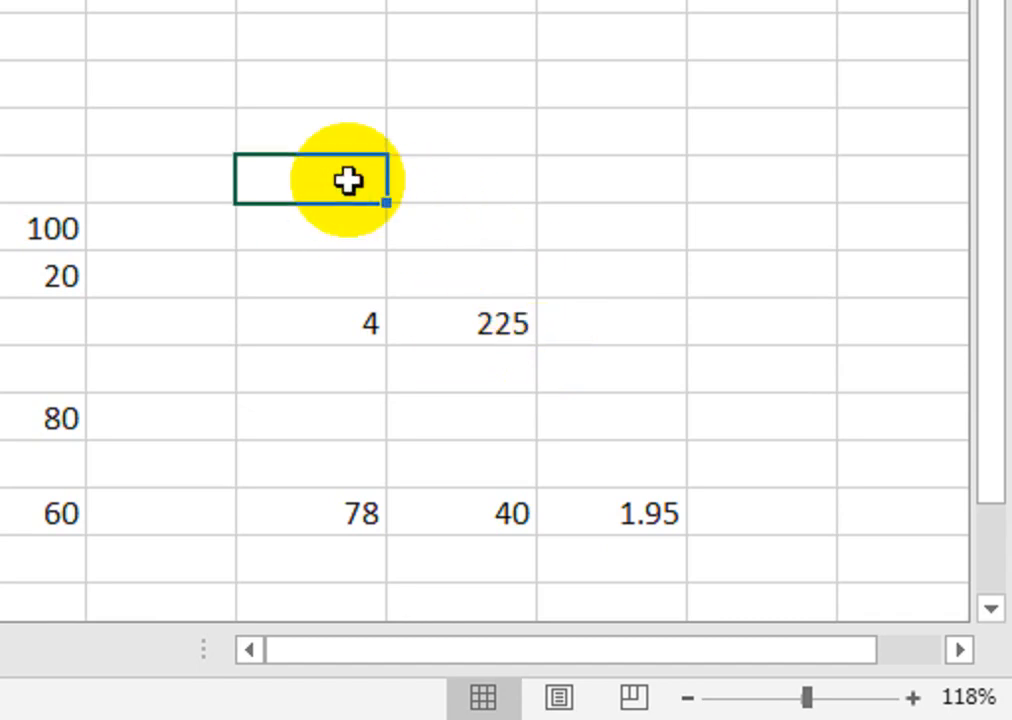
double_click(348, 183)
type("20")
key("Tab")
type("10")
key("Tab")
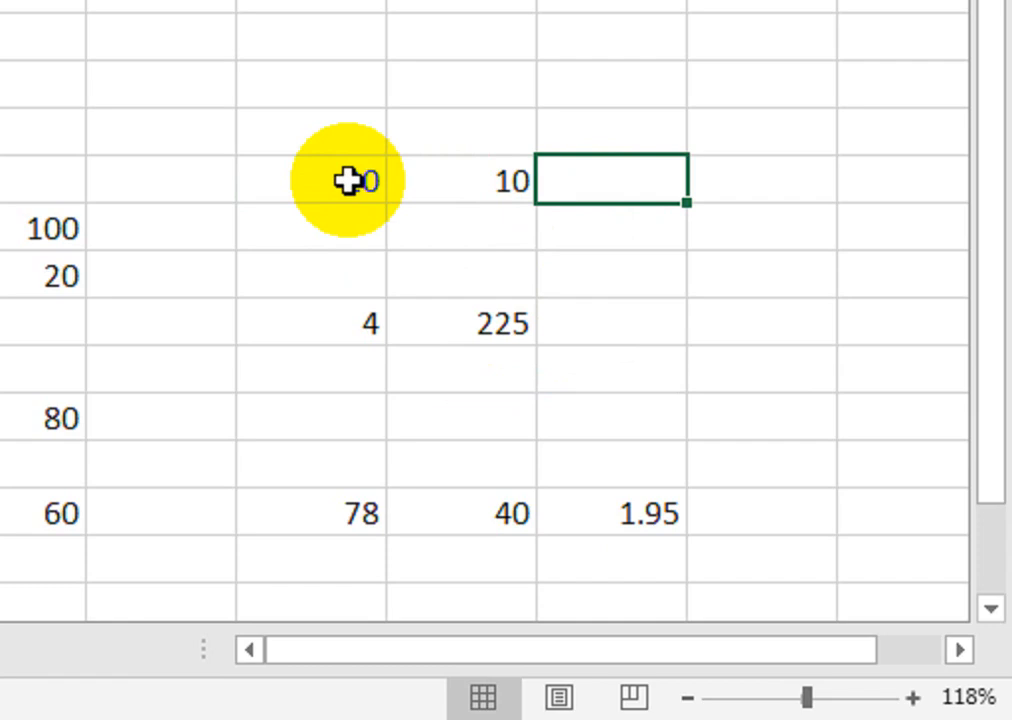
Step: Calculate H10 percent of I10 with the formula =I10*H10% in cell J10
type("=")
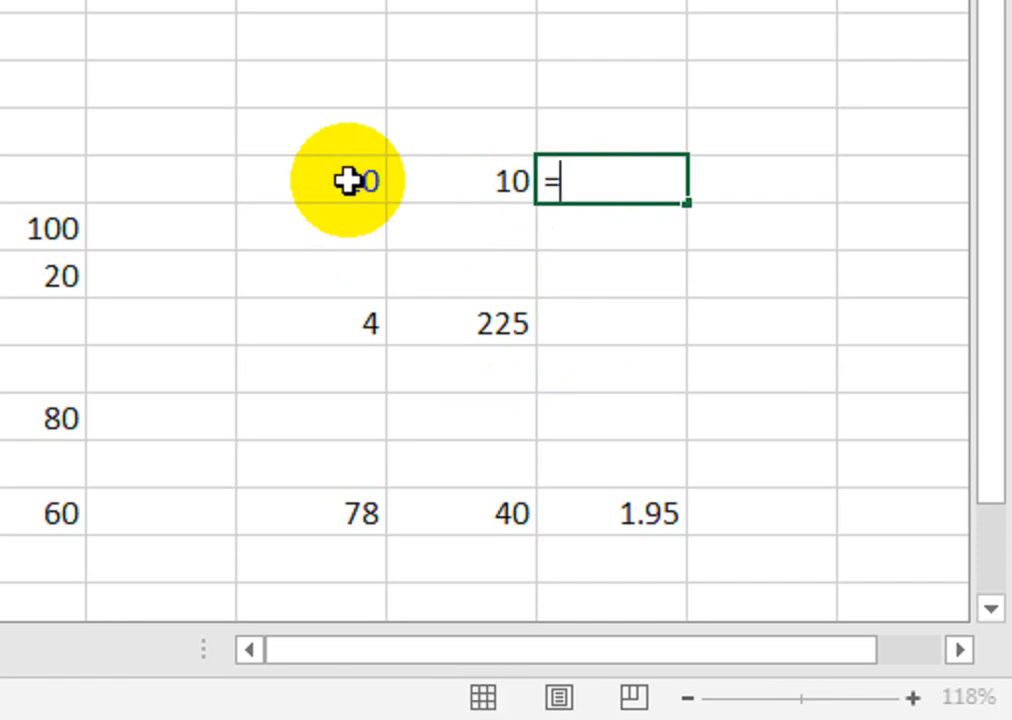
key("Left")
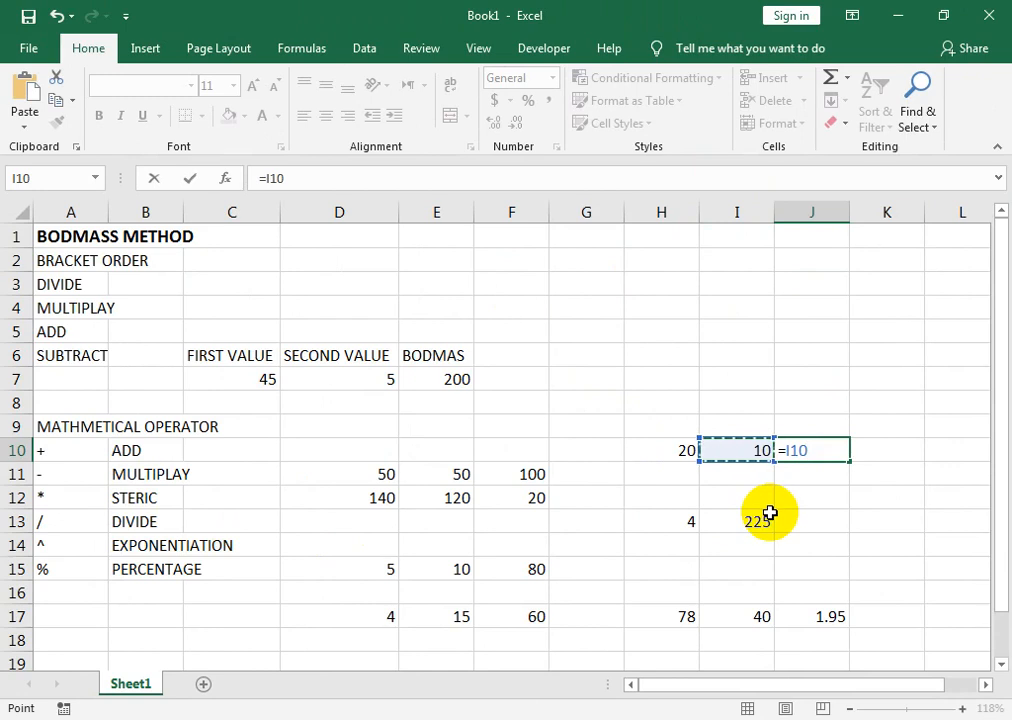
type("*")
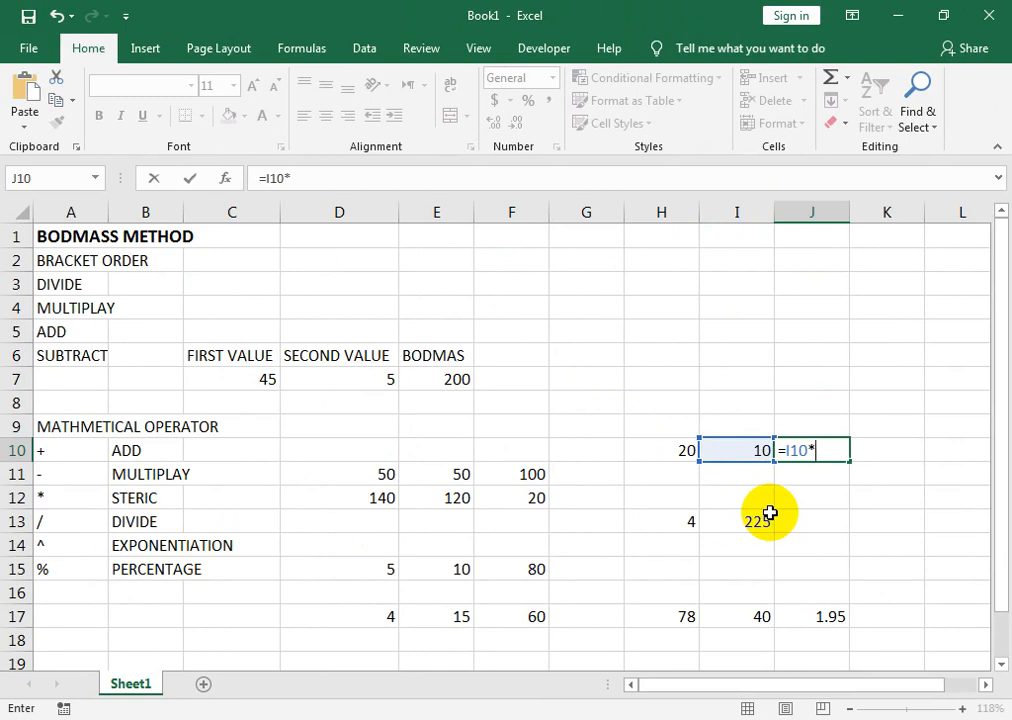
key("Left")
key("Left")
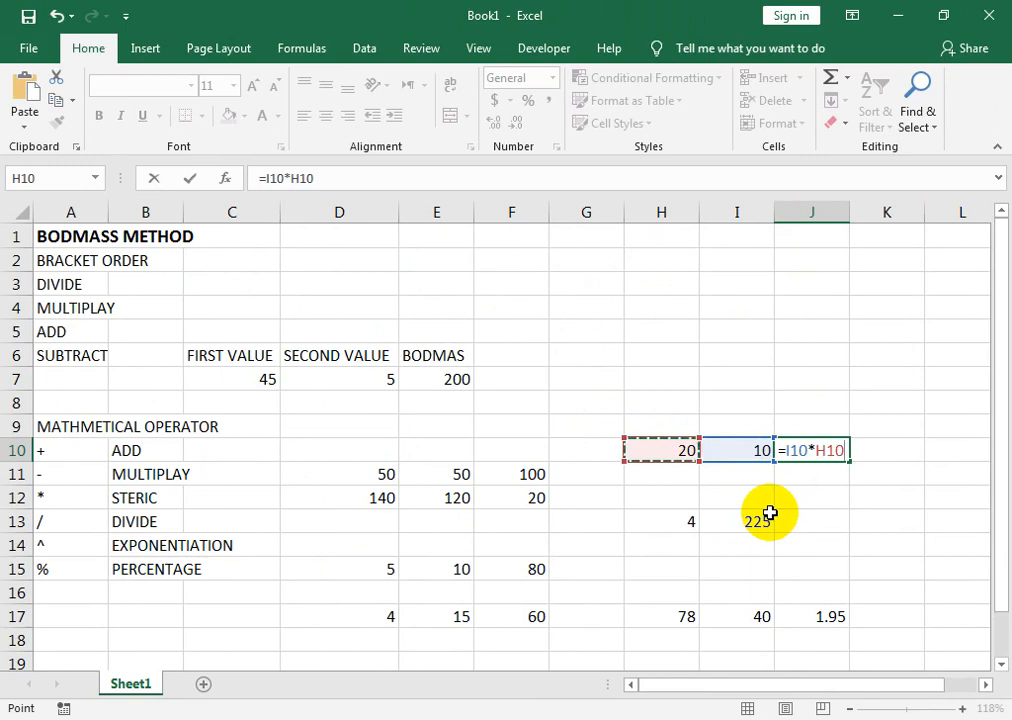
type("%")
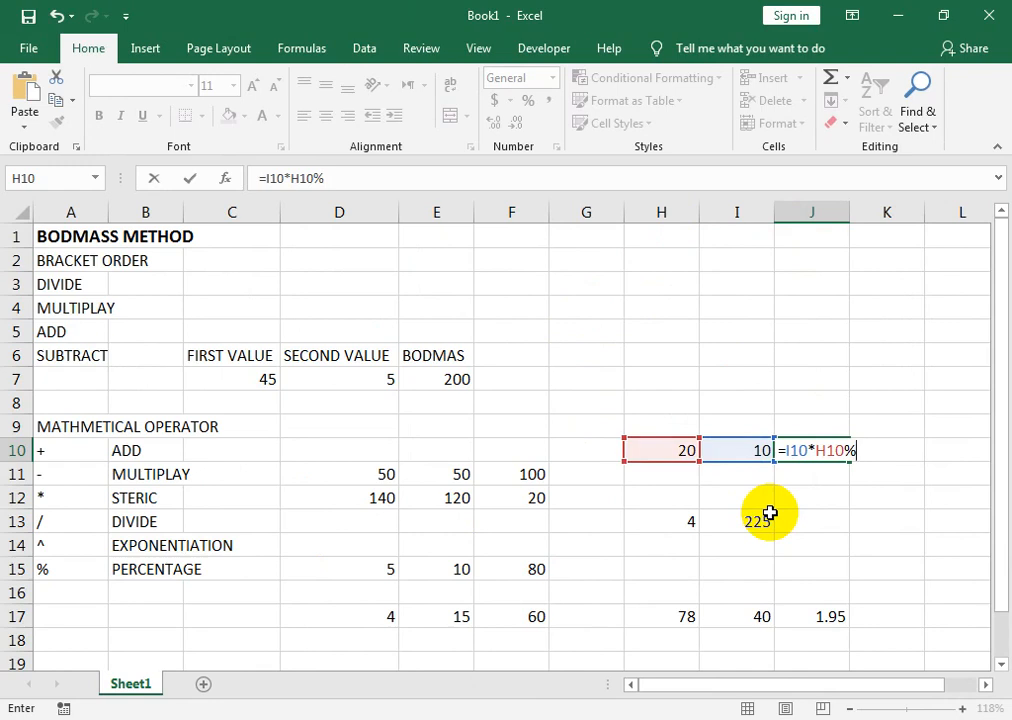
key("Return")
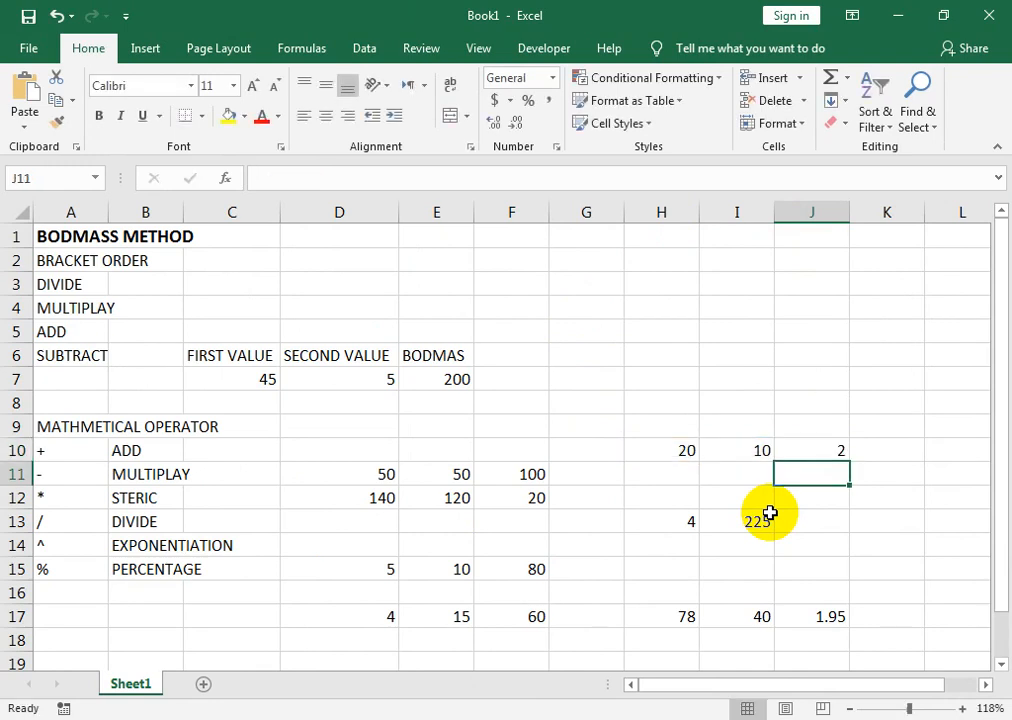
Step: Change the base value in I10 to 500 and review the percentage formula in J10
key("Up")
key("Left")
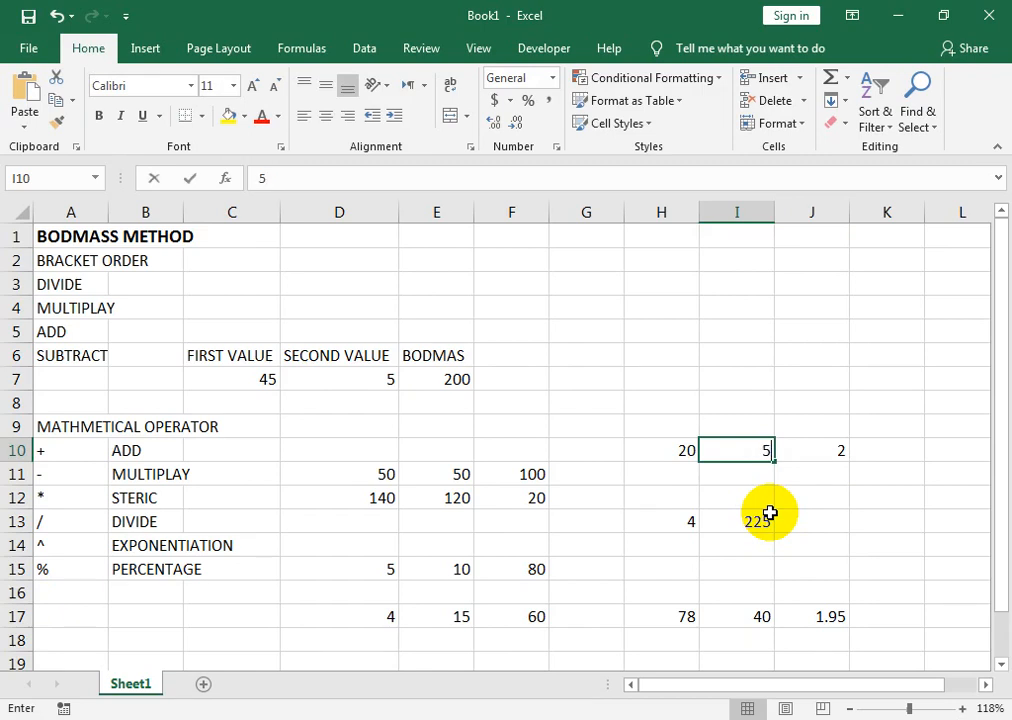
type("500")
key("Return")
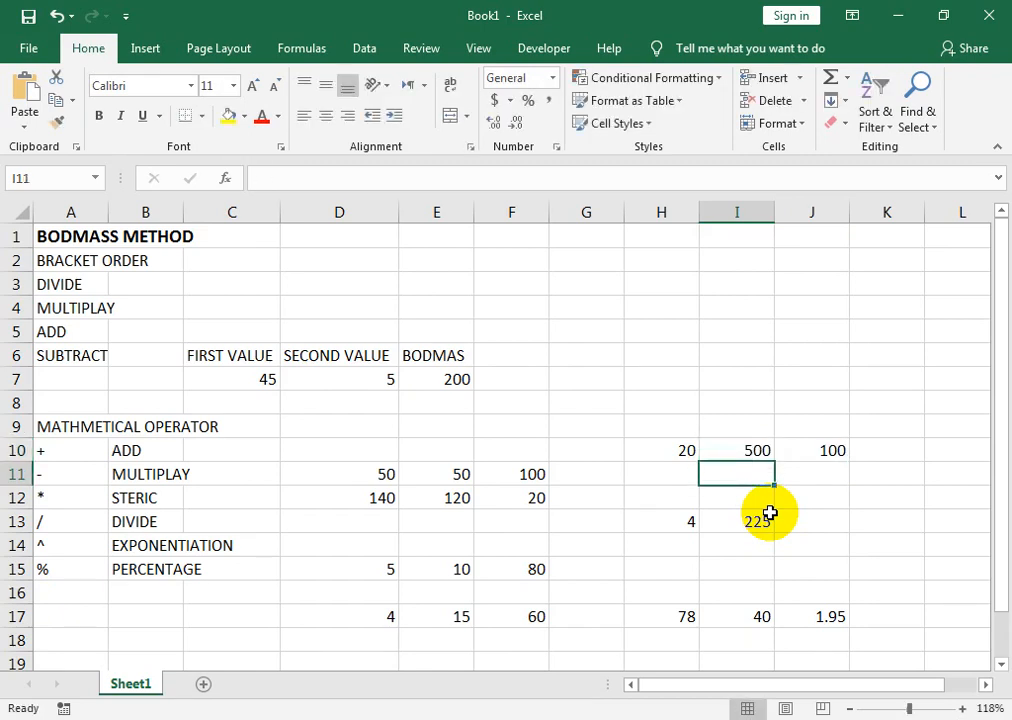
key("Up")
key("Left")
key("Right")
key("Right")
key("F2")
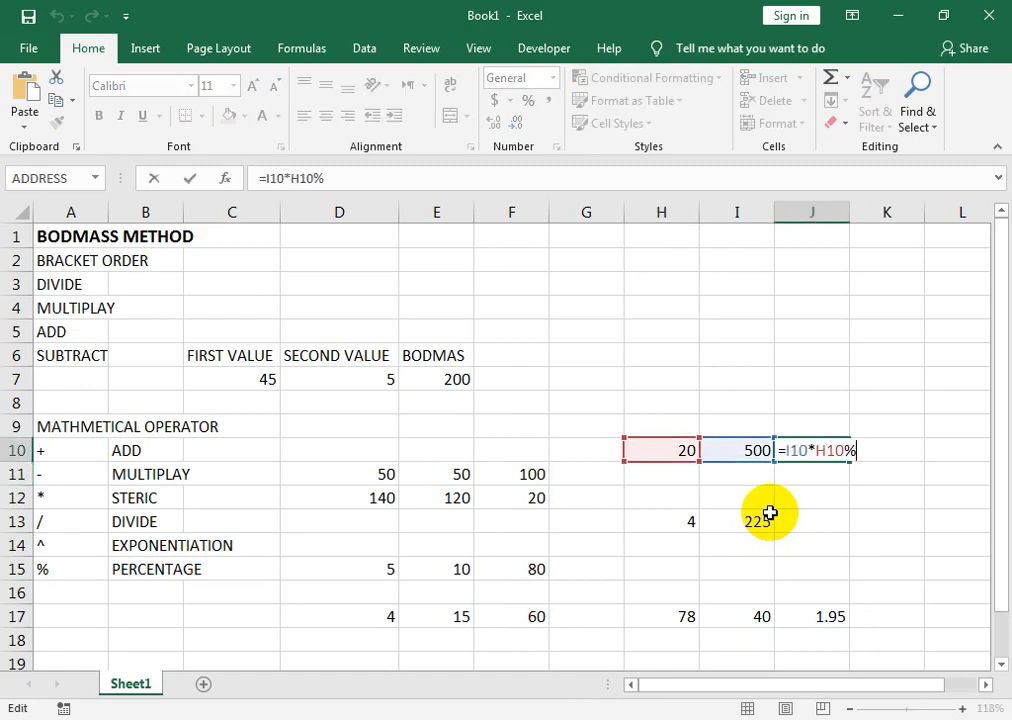
key("Return")
Step: Enter 500 in cell I7 as the base value for a second percentage example
key("Up")
key("Up")
key("Up")
key("Up")
key("Left")
type("500")
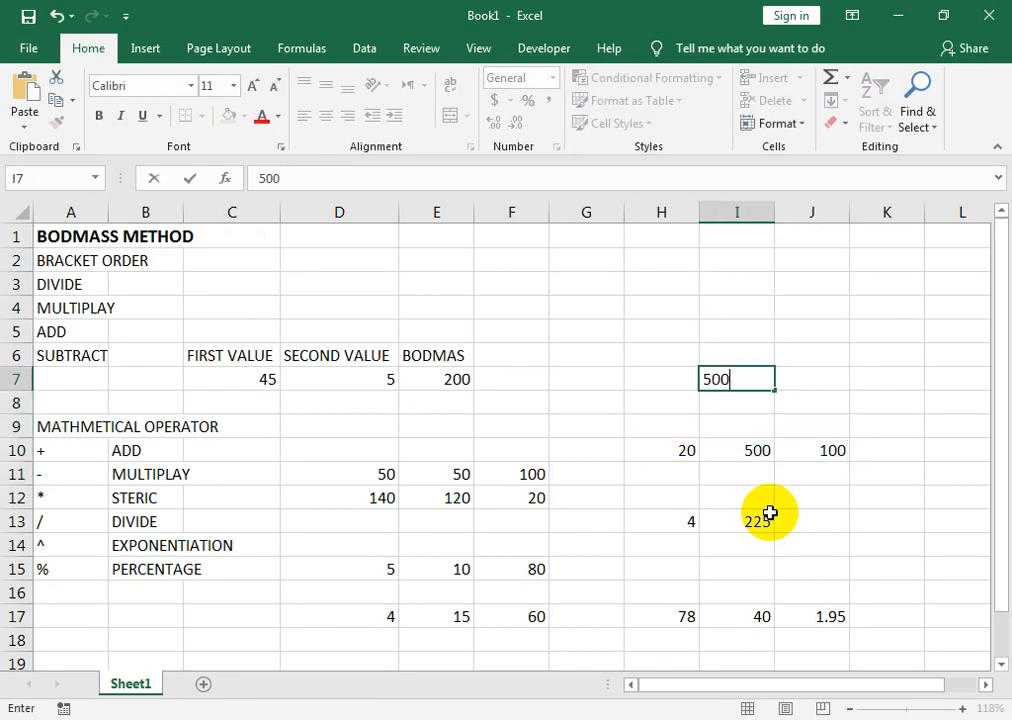
key("Tab")
Step: Calculate 20 percent of the I7 value with the formula =I7*20% in cell J7
type("=")
key("Left")
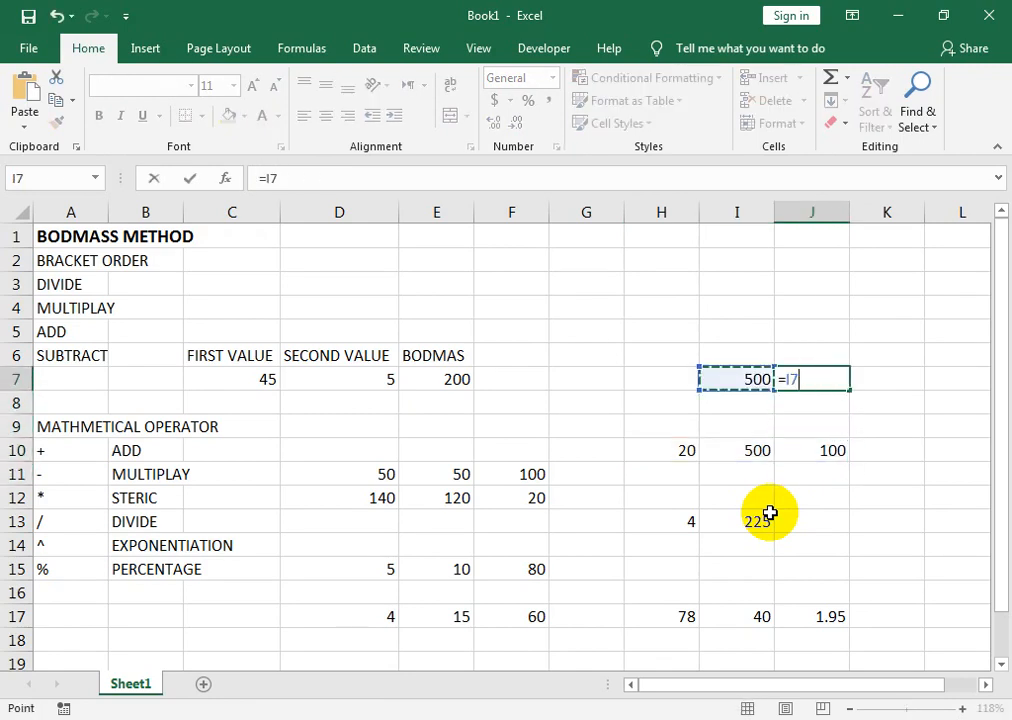
type("*20")
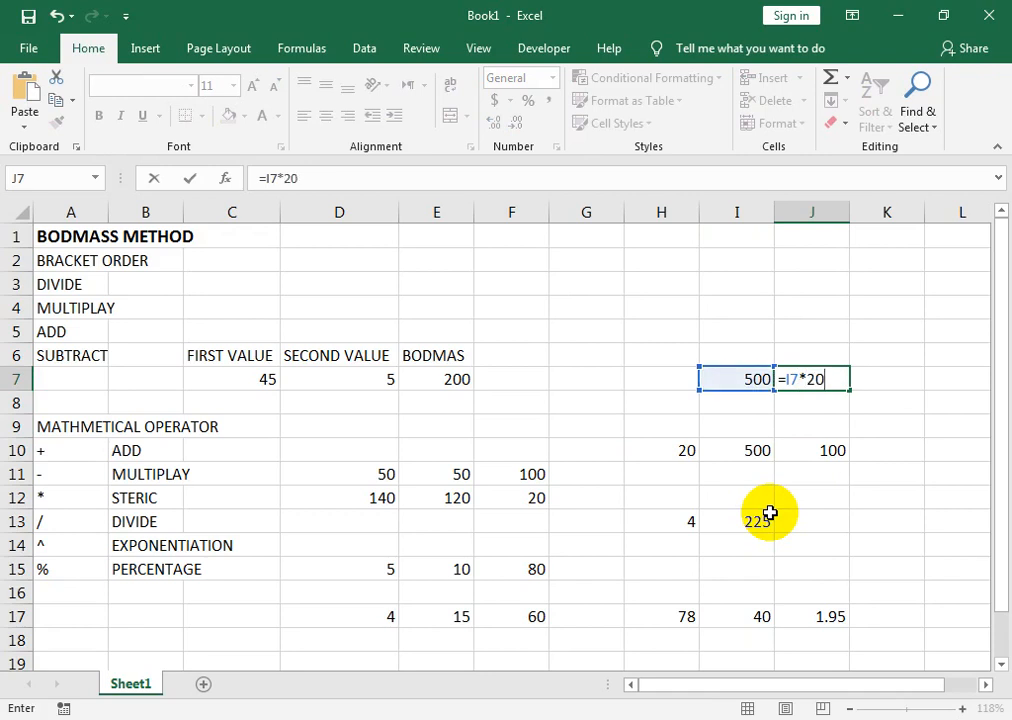
type("%")
key("Return")
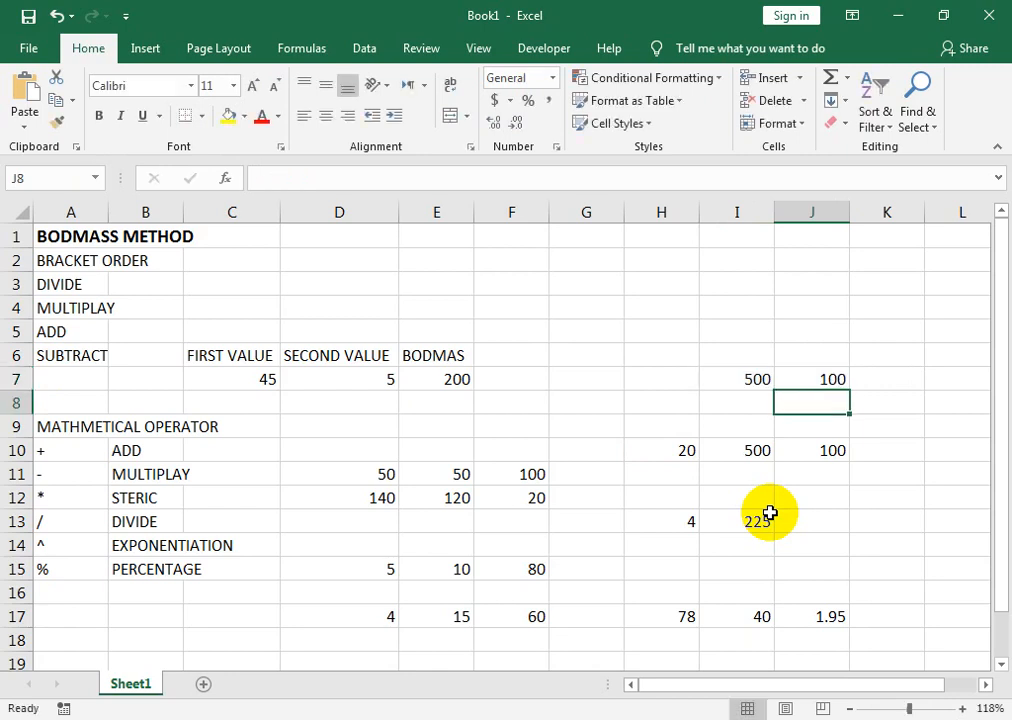
Step: Enter 500 in cell I5 as the base value for a third percentage example
key("Up")
key("Up")
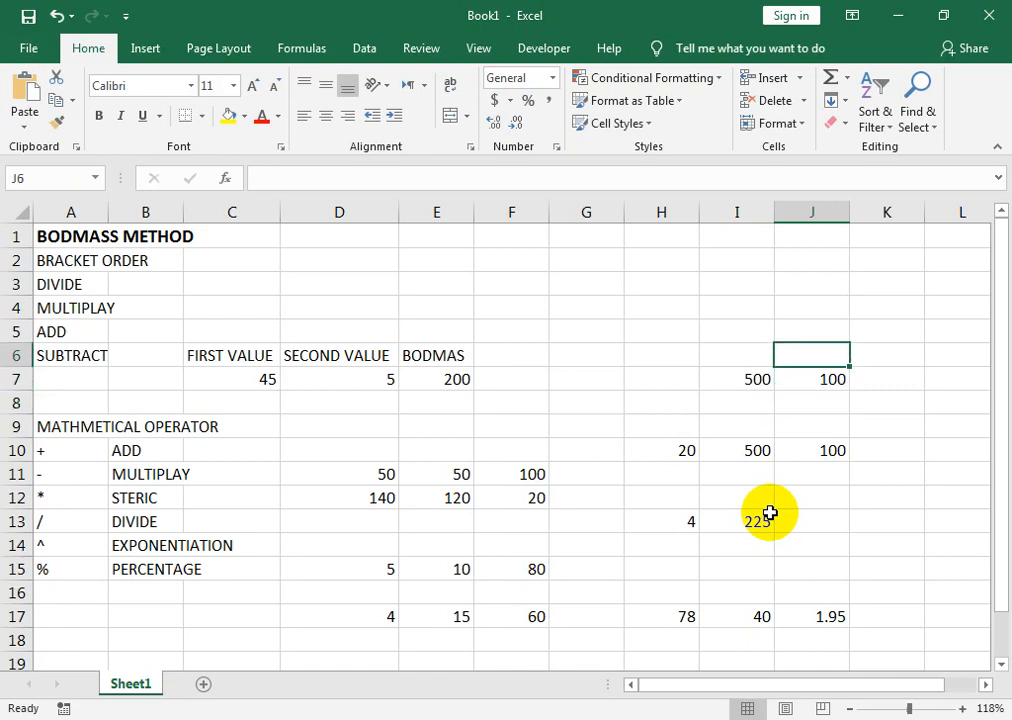
key("Up")
key("Left")
type("500")
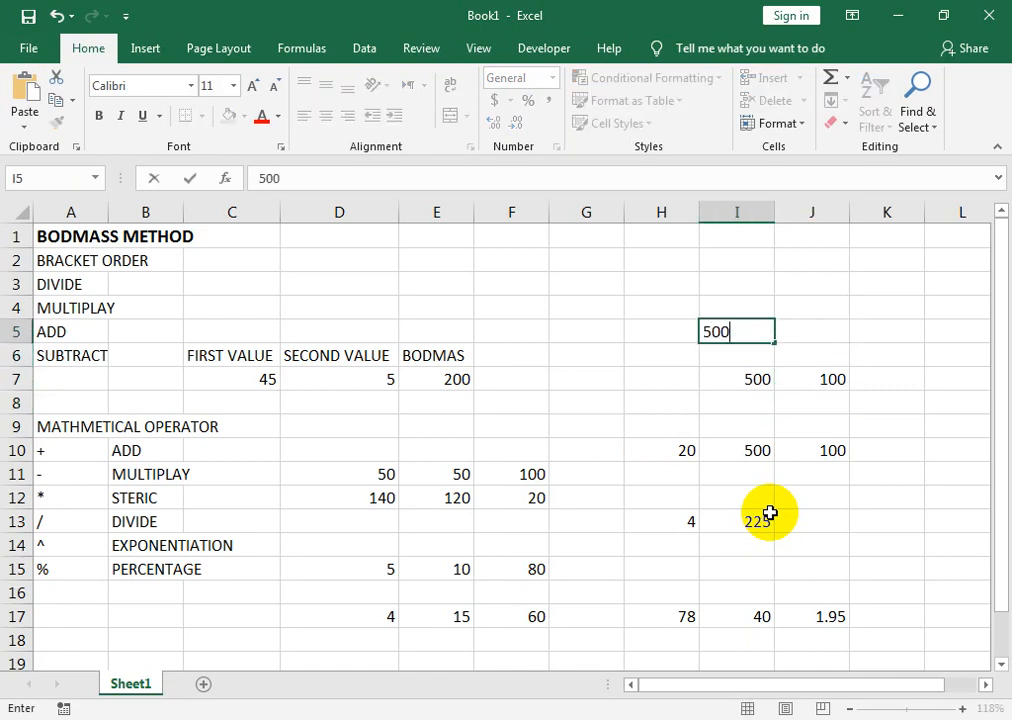
key("Tab")
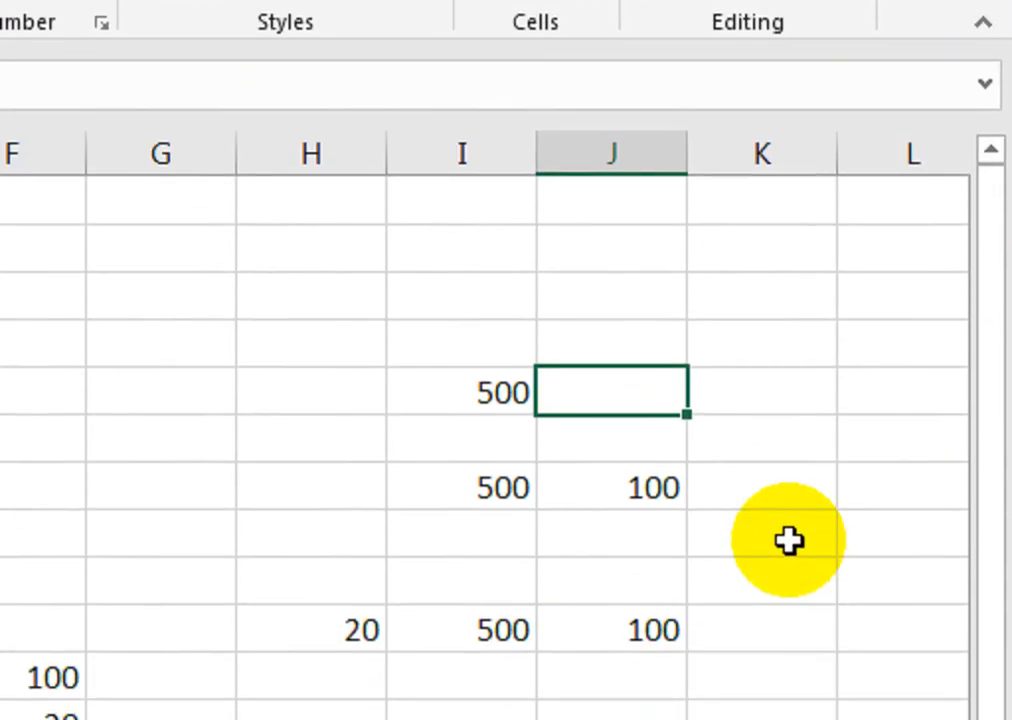
Step: Calculate the percentage without the percent operator using the formula =I5*20/100 in cell J5
type("=")
key("Left")
type("*")
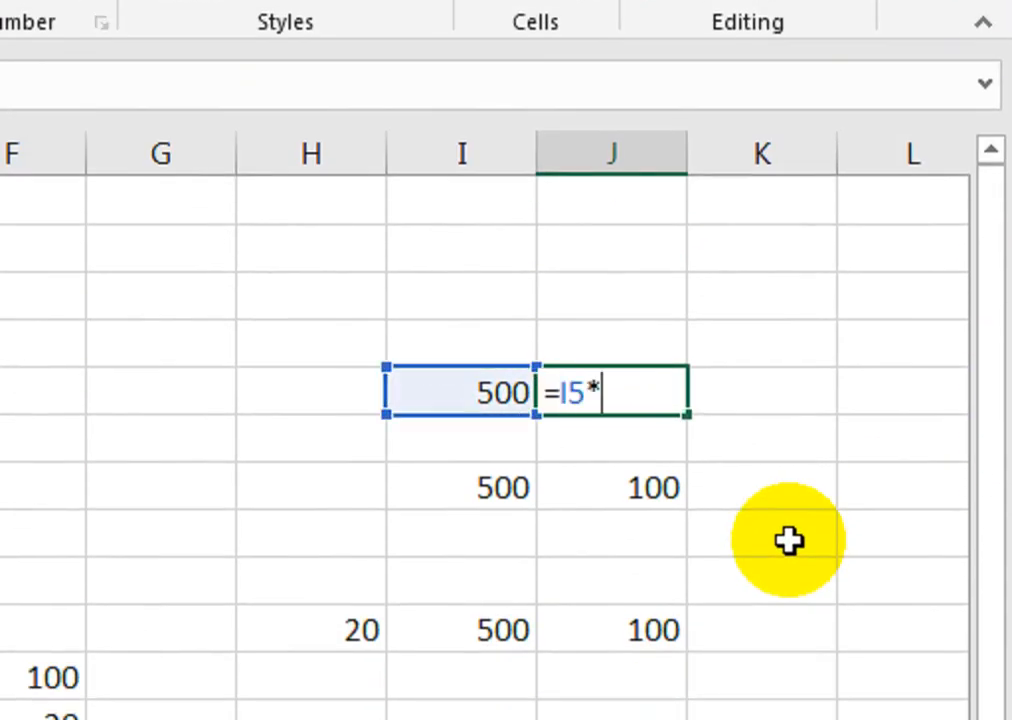
type("20/")
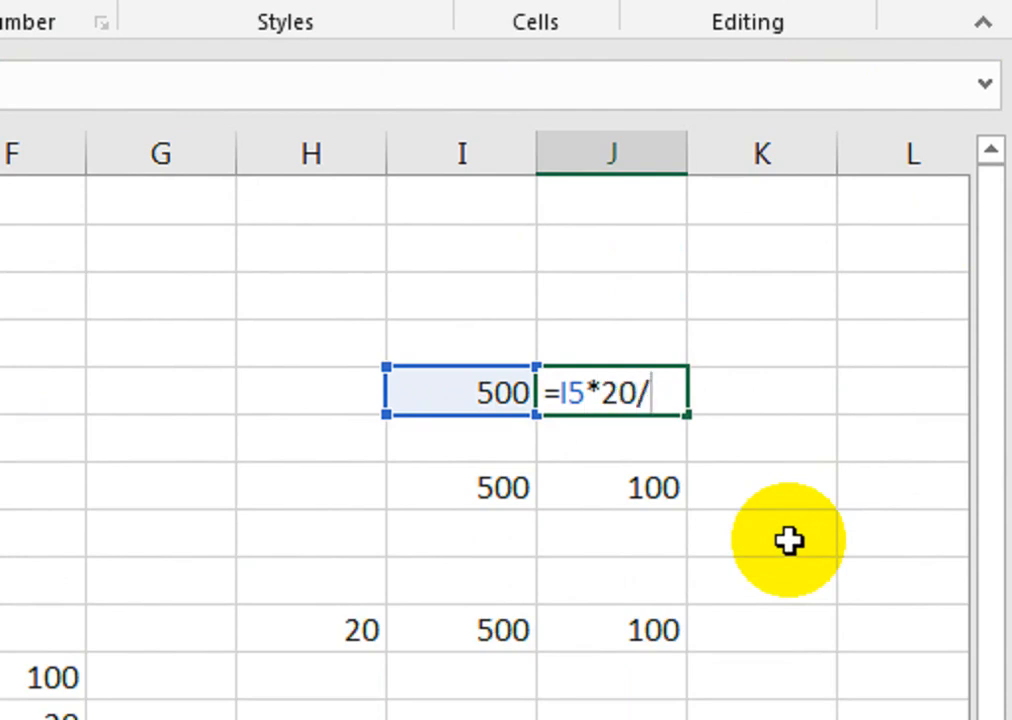
type("00")
key("Return")
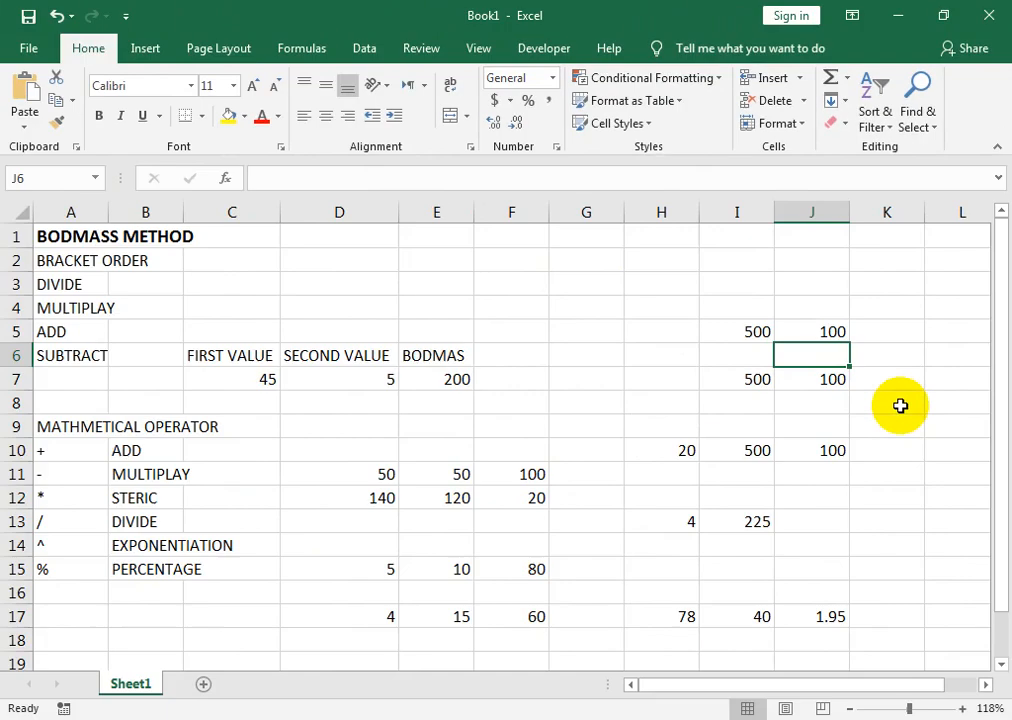
Step: Enter the sample values 100 in D13 and 200 in E13 on the DIVIDE row
key("Left")
key("Left")
key("Left")
key("Left")
key("Down")
key("Down")
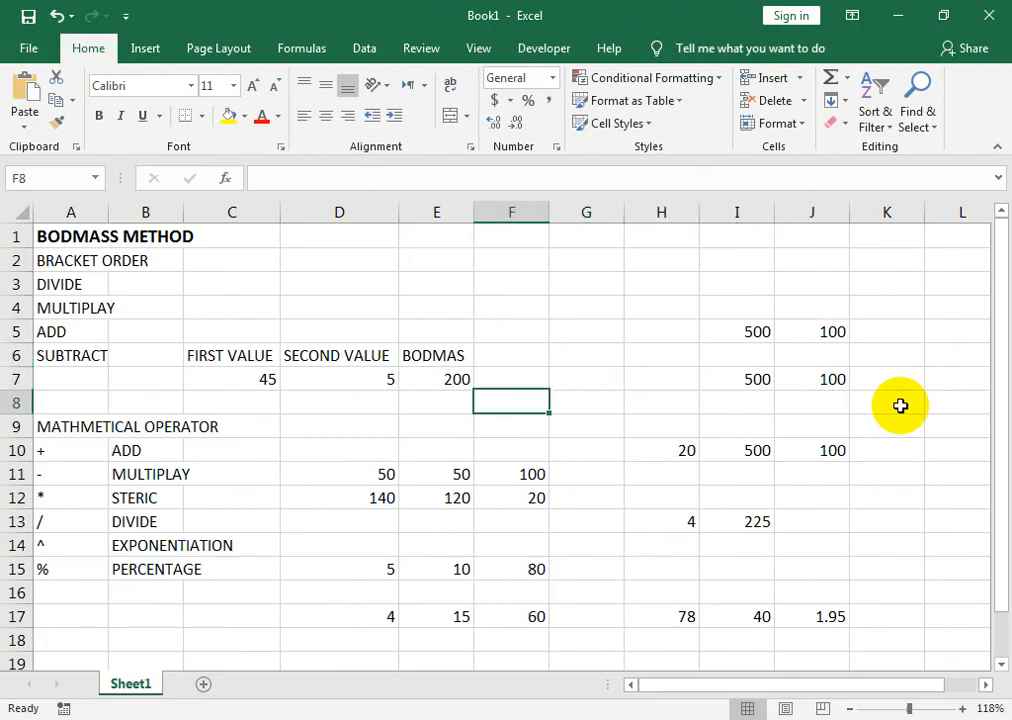
key("Left")
key("Left")
key("Left")
key("Left")
key("Down")
key("Down")
key("Down")
key("Right")
key("Right")
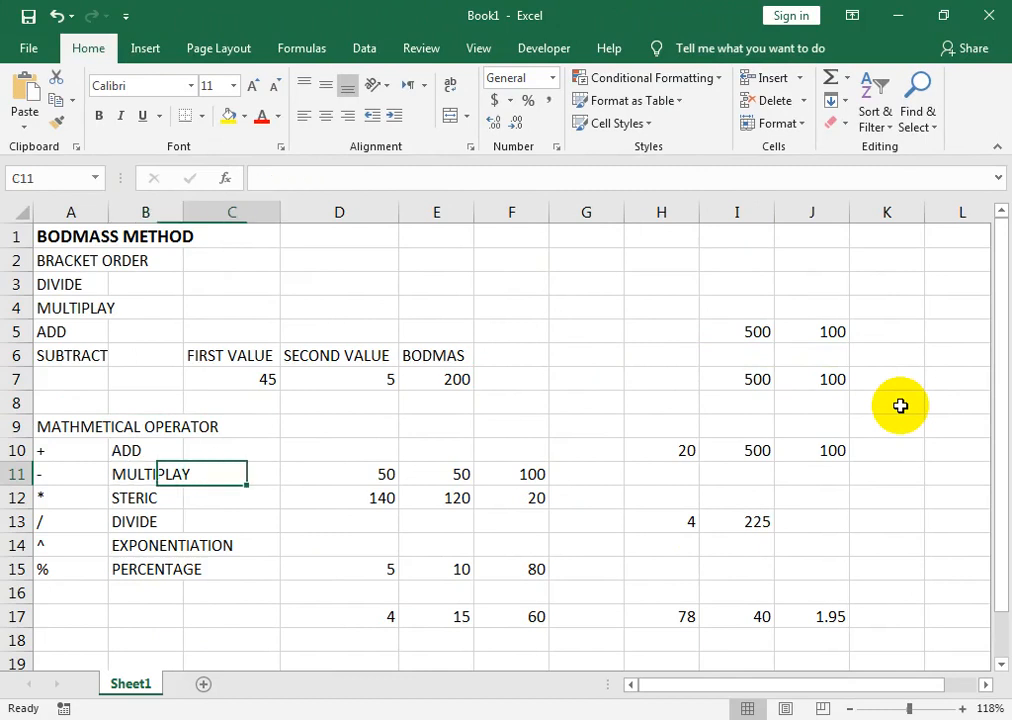
key("Down")
key("Down")
type("100")
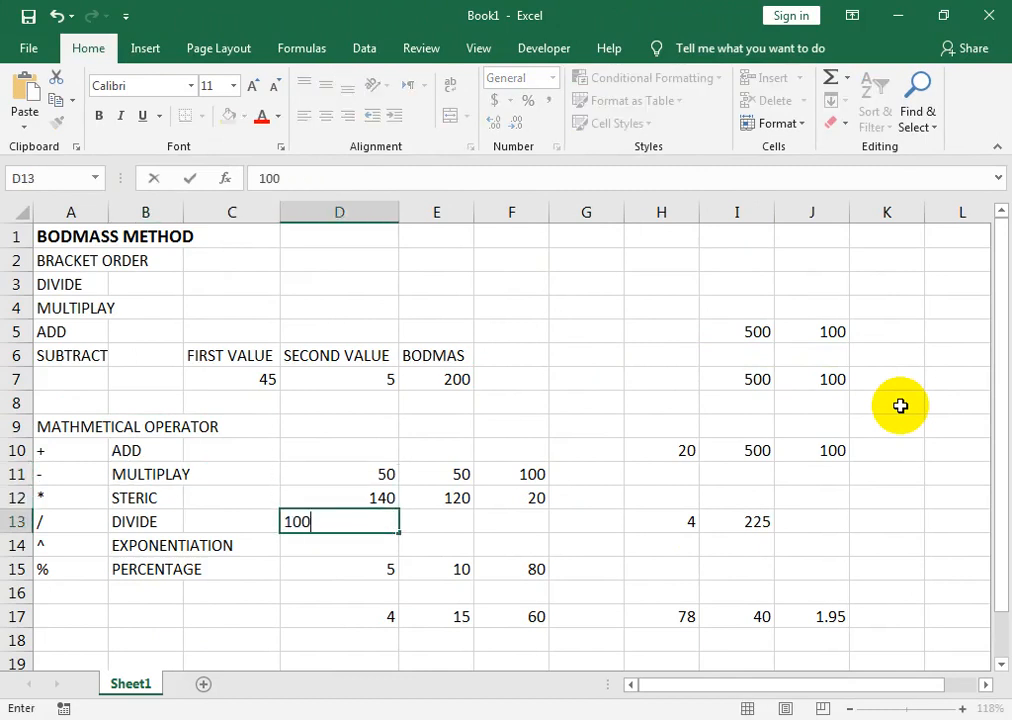
key("Tab")
type("200")
key("Tab")
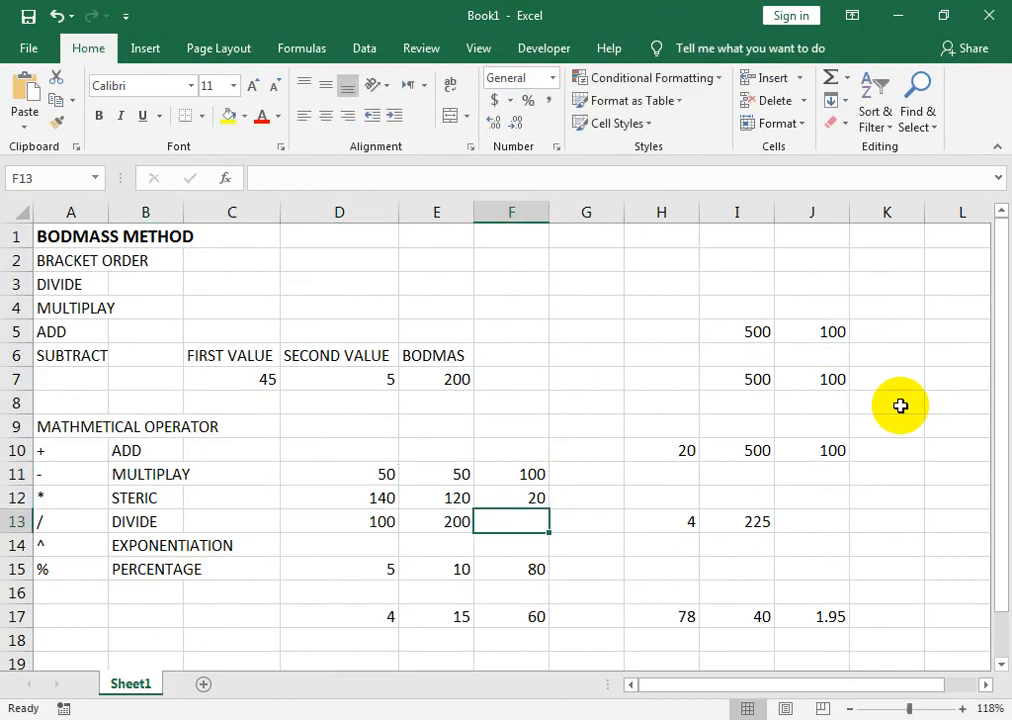
Step: Subtract the first sample value from the second with the formula =E13-D13 in cell F13
type("=")
key("Left")
key("Left")
key("Right")
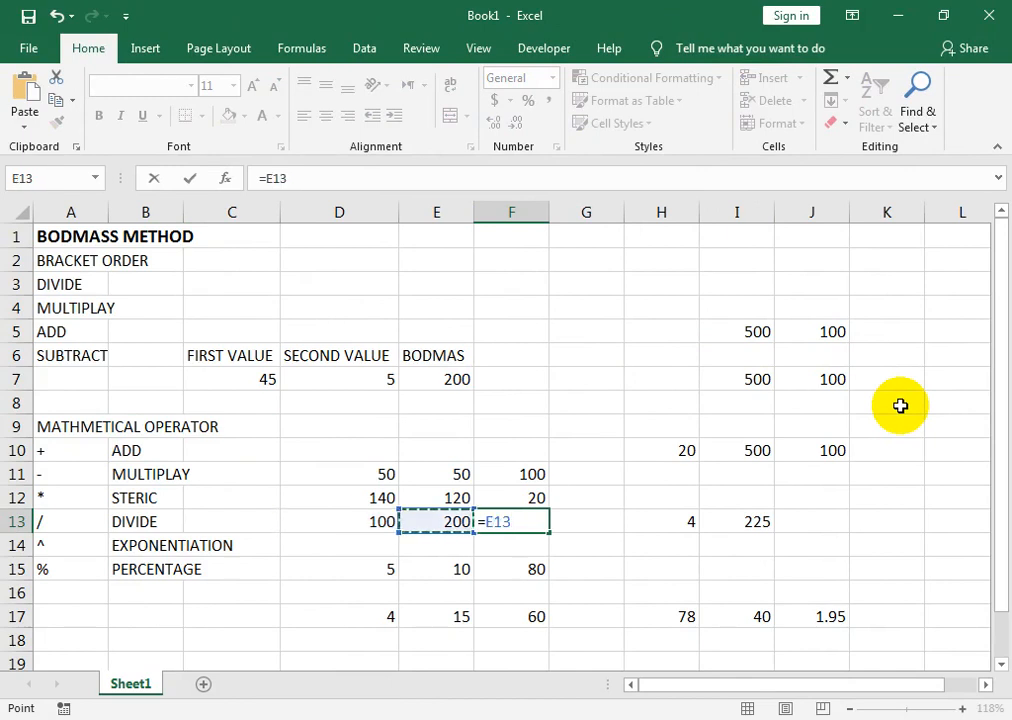
type("-")
key("Left")
key("Left")
key("Return")
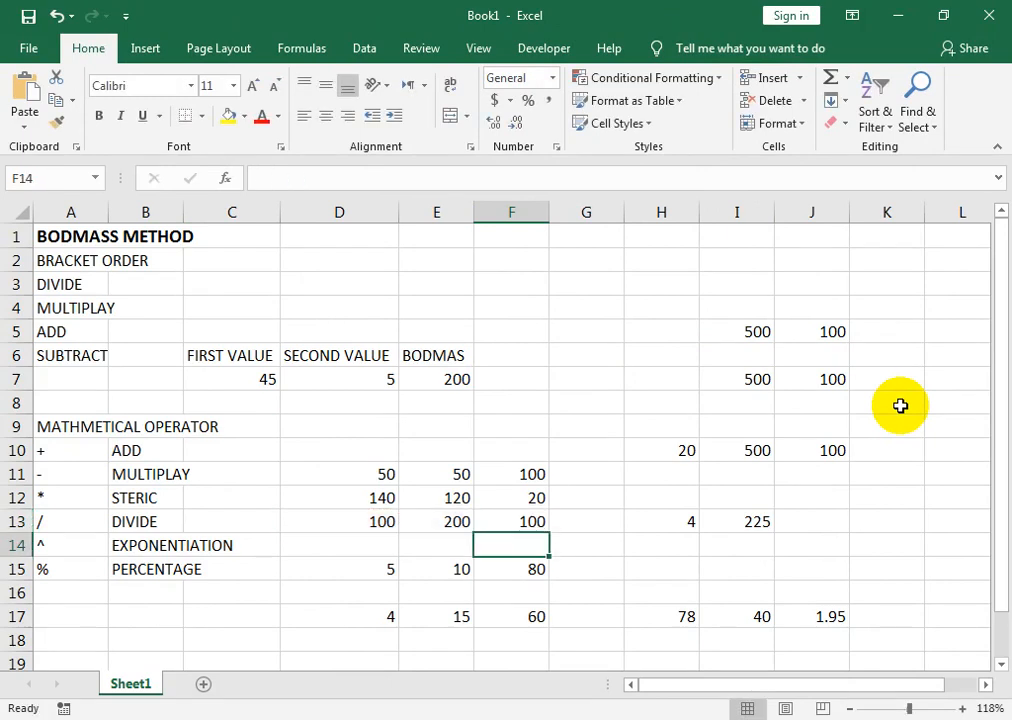
Step: Review the mathematical operator symbols listed in cells A11 to A15
key("Left")
key("Left")
key("Left")
key("Left")
key("Left")
key("Up")
key("Up")
key("Up")
key("Up")
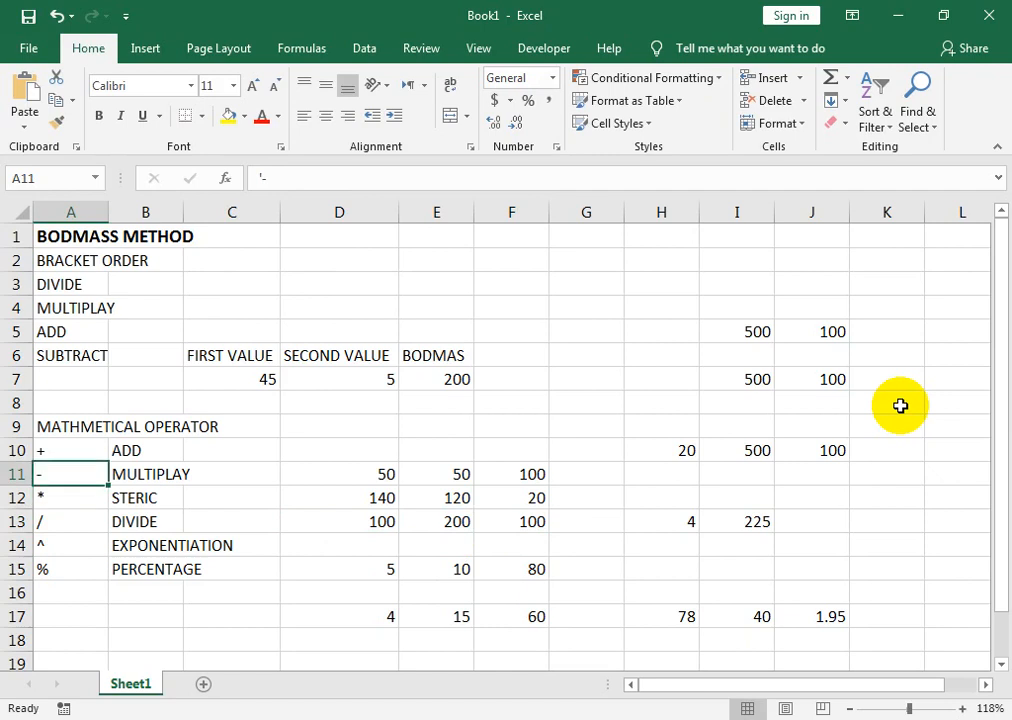
key("Down")
key("Down")
key("Down")
key("Down")
key("Up")
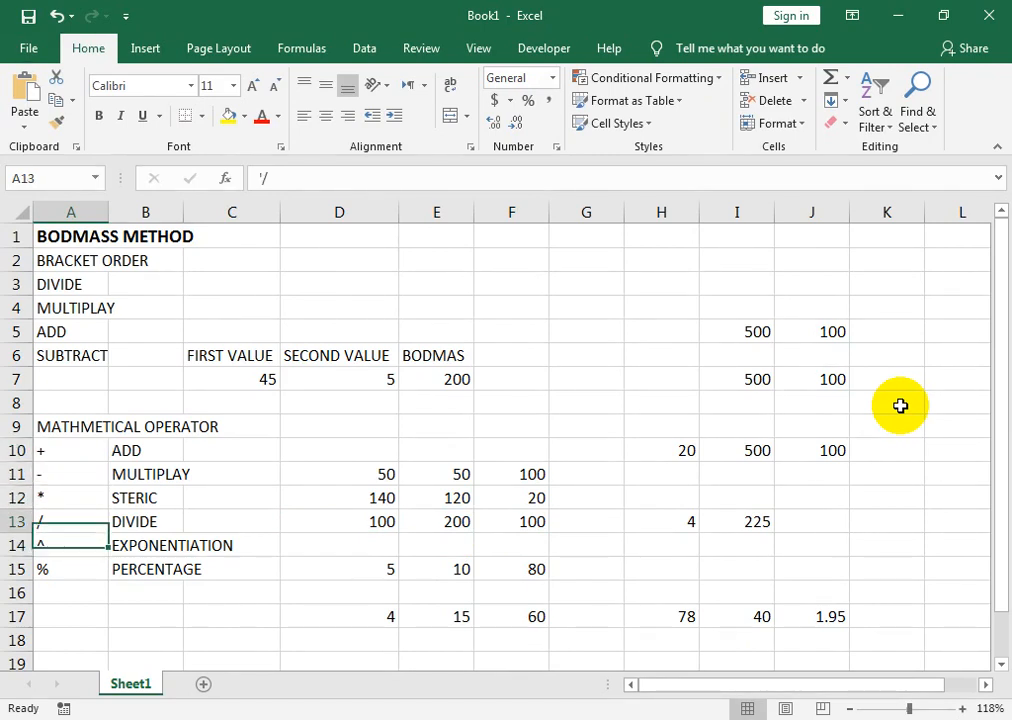
key("Down")
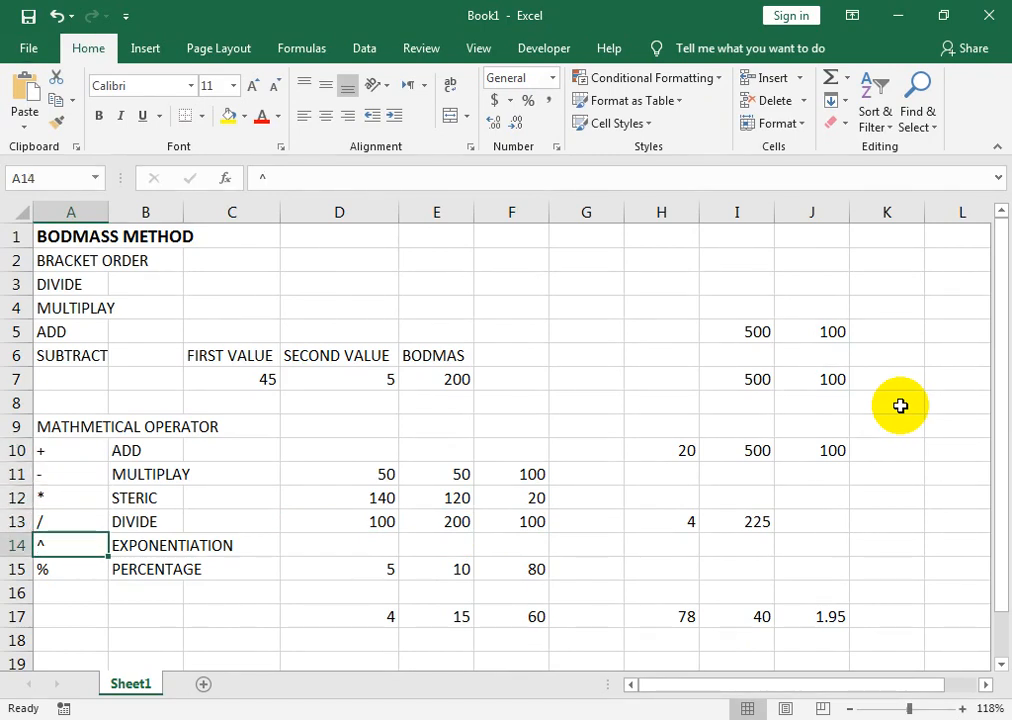
key("Down")
Step: Go through the operator names in column B and examine the BODMAS formula and its references in cell E7
key("Right")
key("Up")
key("Up")
key("Up")
key("Up")
key("Up")
key("Up")
key("Up")
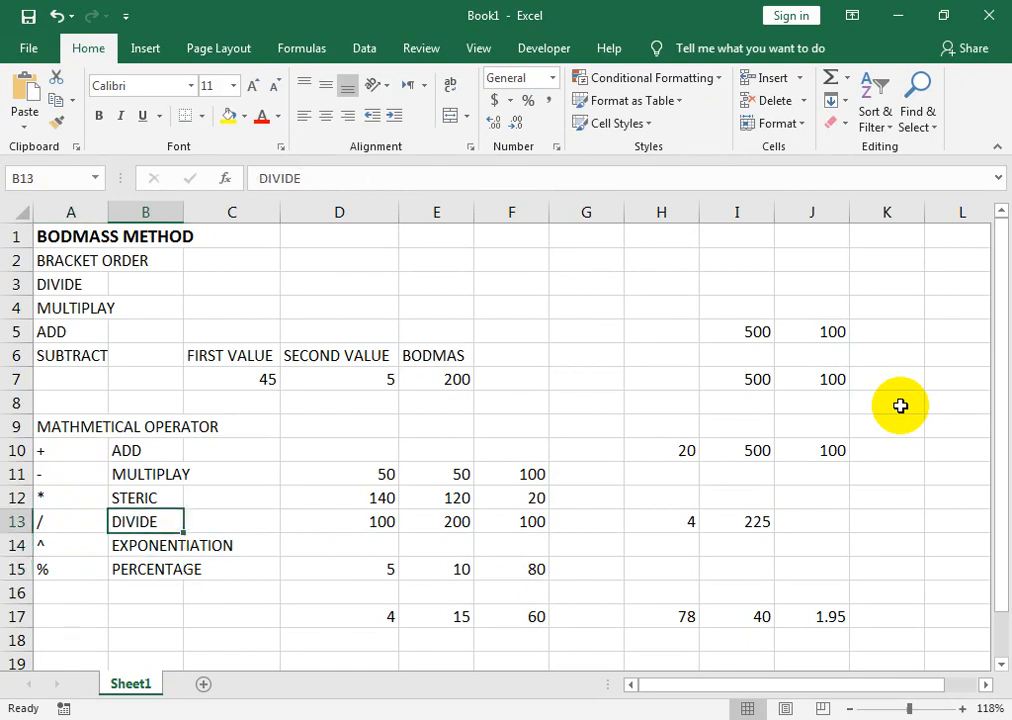
key("Up")
key("Right")
key("Right")
key("Right")
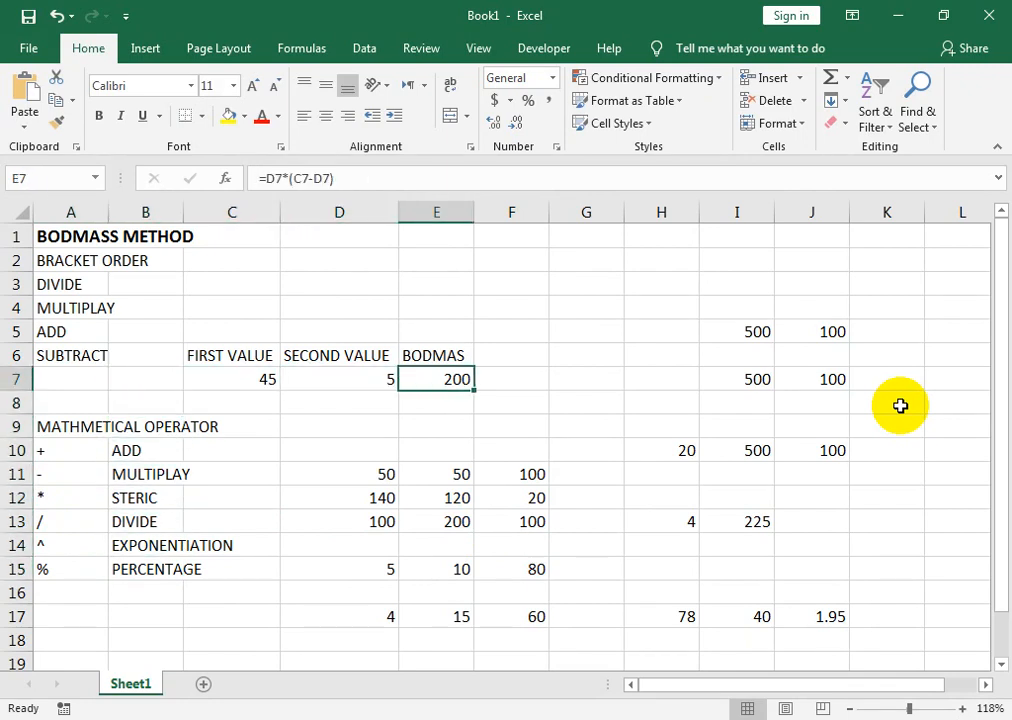
key("F2")
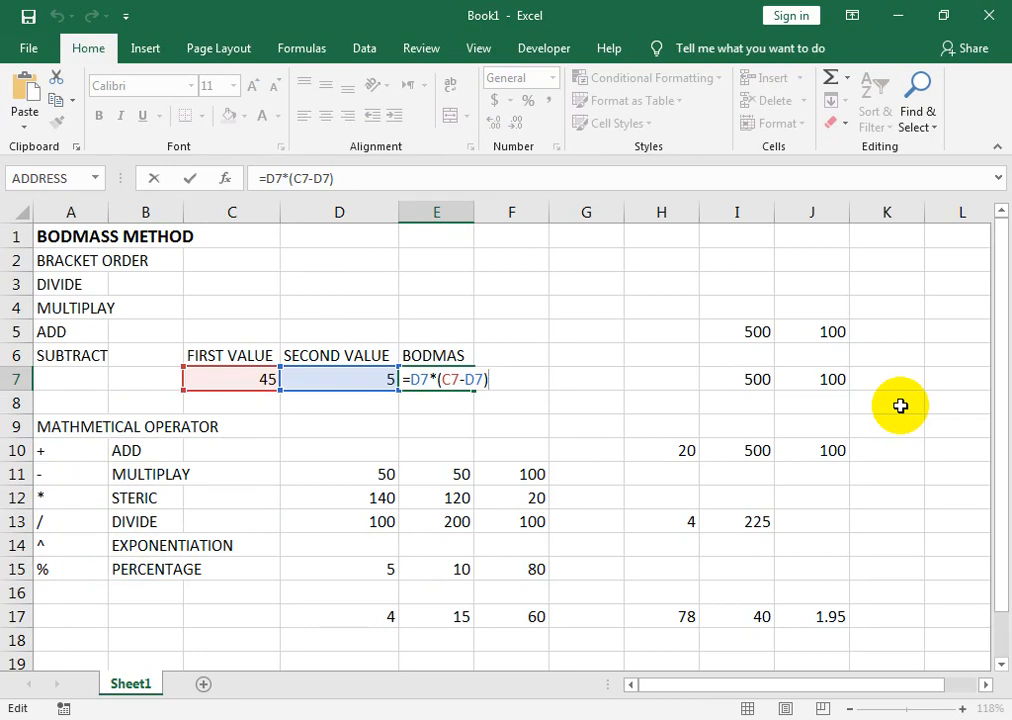
key("Return")
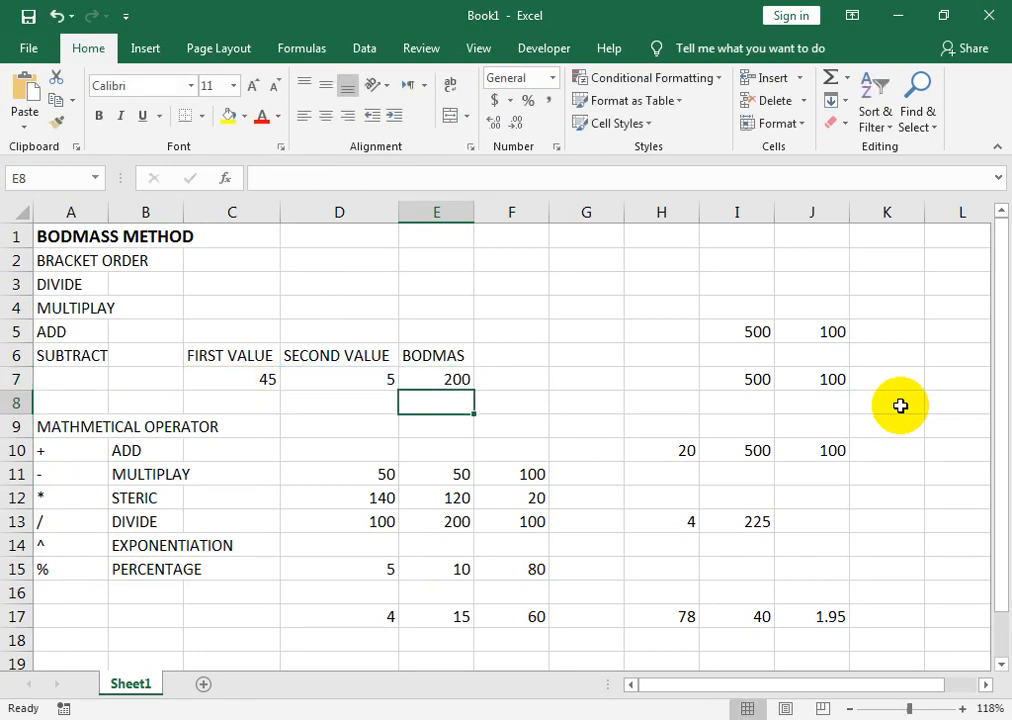
Step: Enter the sample values 45, 87, 54, 23 and 45 down cells G2 to G6, and select cell G8
key("Left")
key("Left")
key("Left")
key("Left")
key("Up")
key("Up")
key("Up")
key("Up")
key("Up")
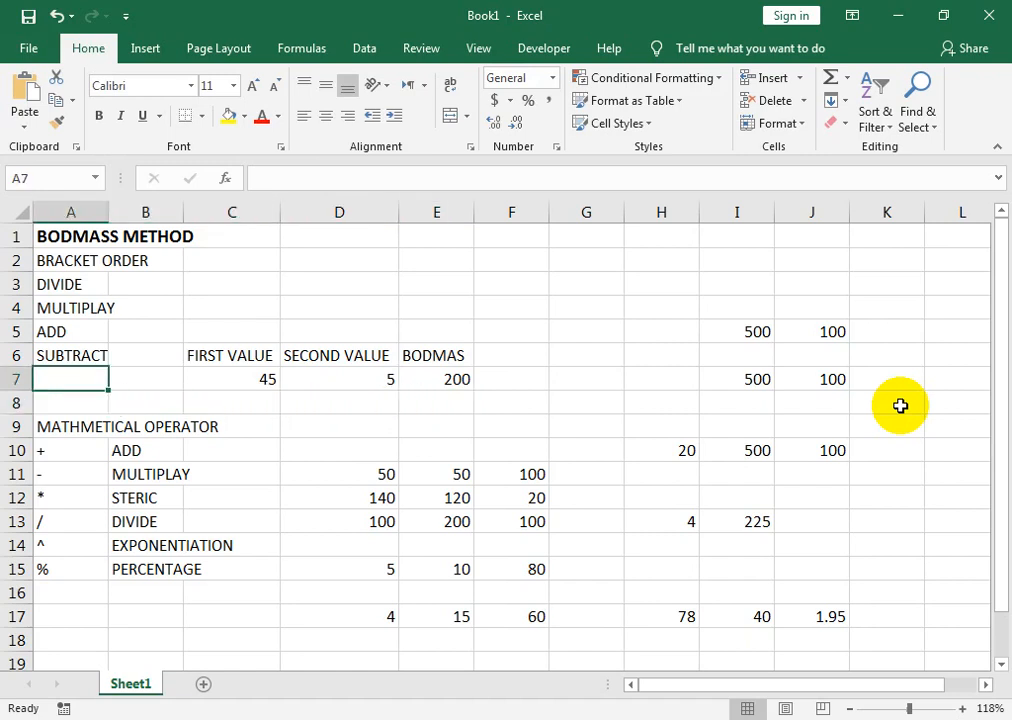
key("Up")
key("Right")
key("Right")
key("Right")
key("Right")
key("Right")
key("Right")
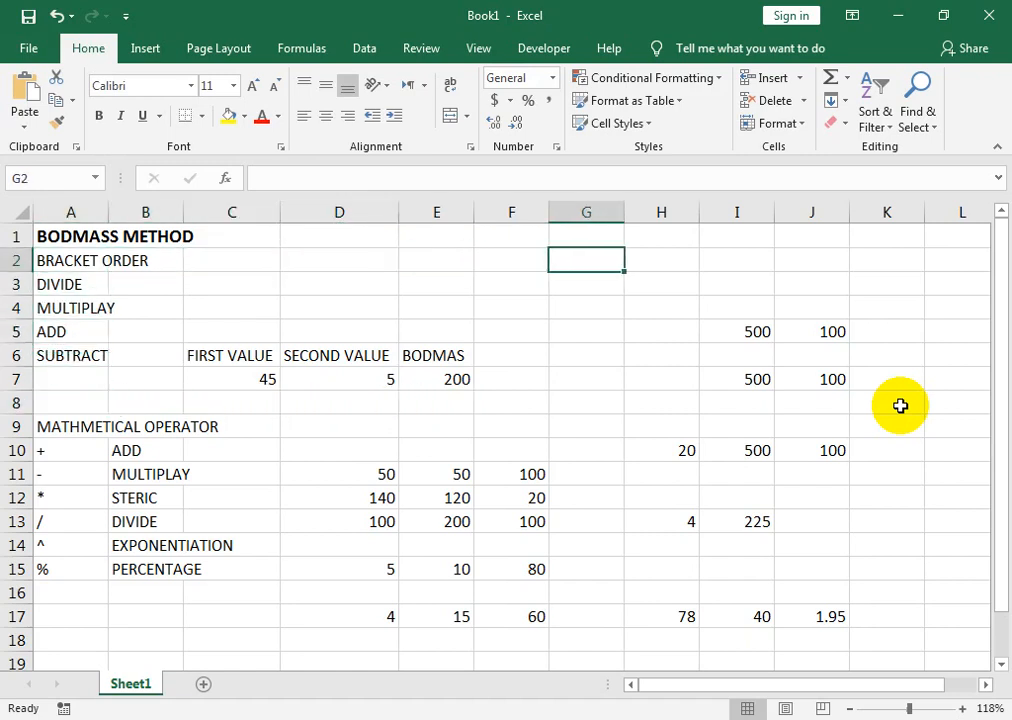
type("45")
key("Return")
type("87")
key("Return")
type("54")
key("Return")
type("23")
key("Return")
type("45")
key("Return")
key("Up")
key("Up")
key("Down")
key("Down")
key("Down")
key("Down")
key("Down")
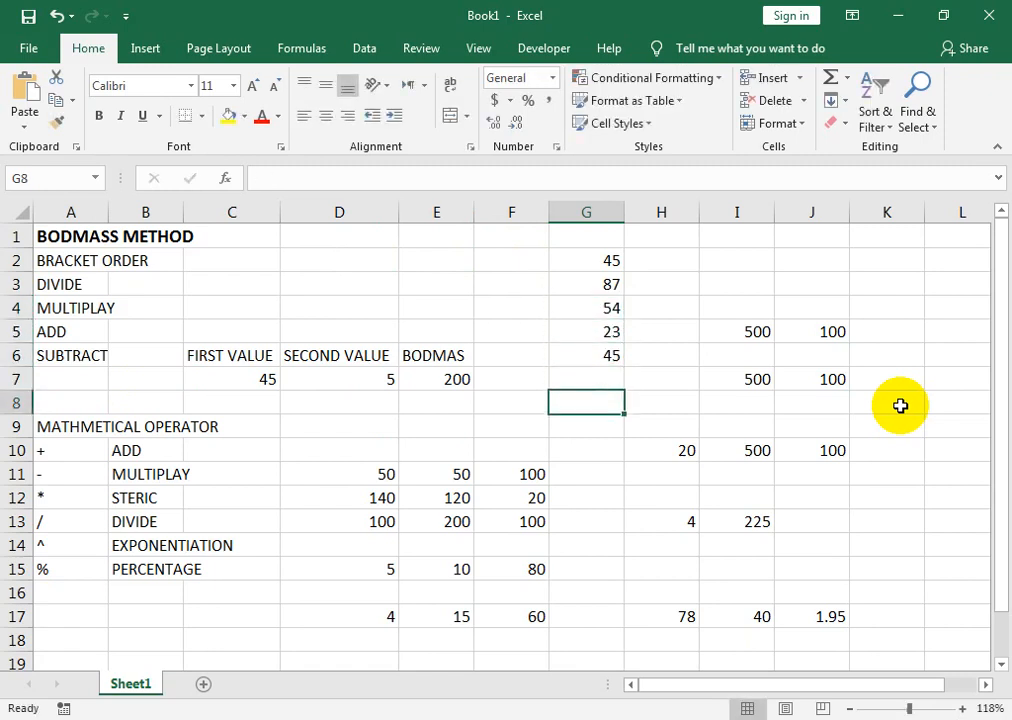
key("Left")
key("Down")
key("Left")
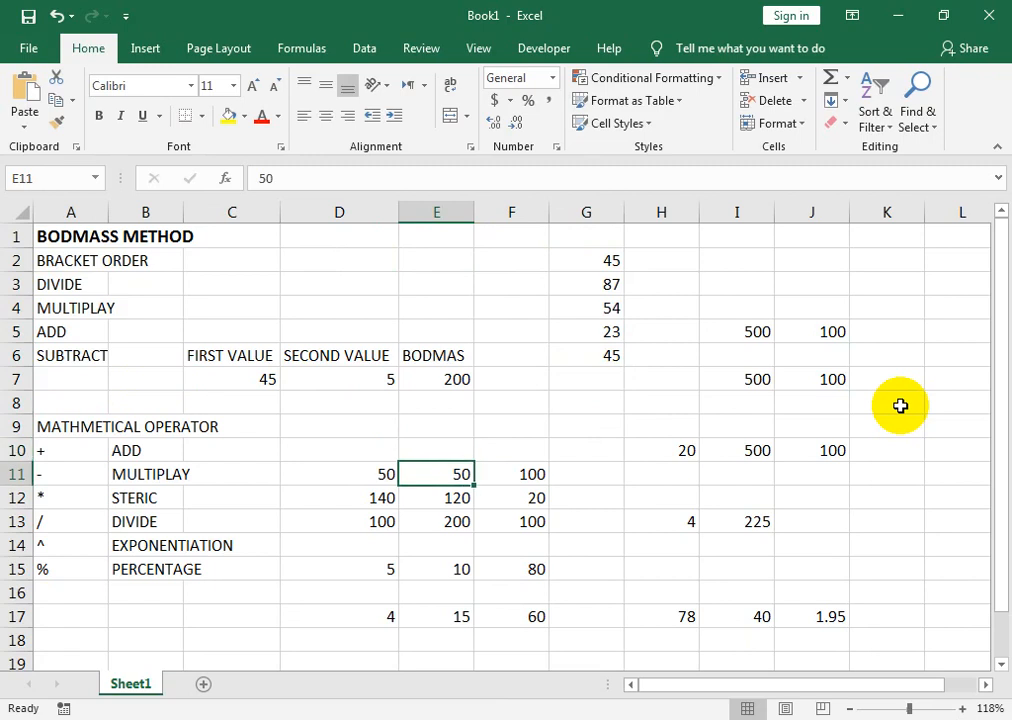
key("Right")
key("Up")
key("Up")
key("Up")
key("Right")
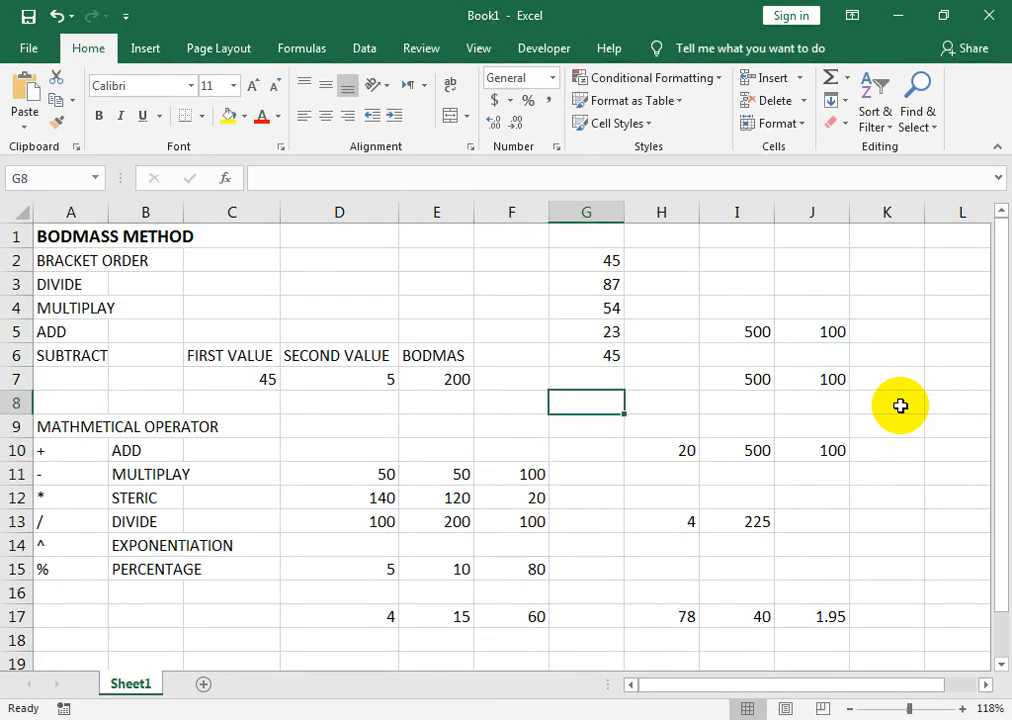
Step: Enter the sample values 100, 200, 450, 360 and 580 down cells G7 to G11
key("Up")
type("100")
key("Return")
type("200")
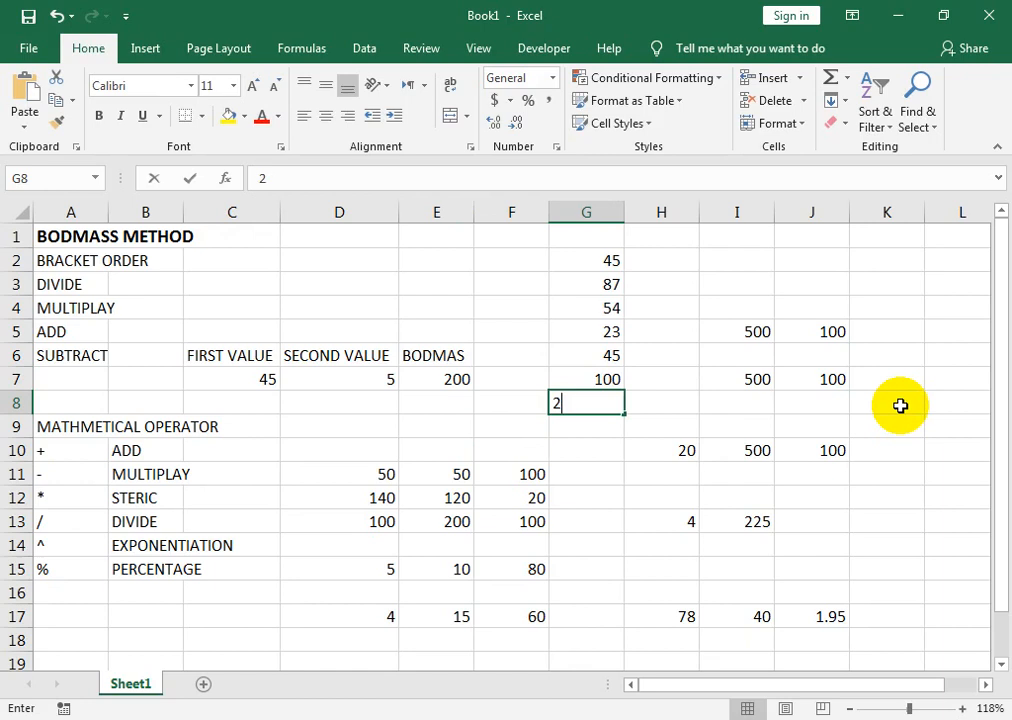
key("Return")
type("450")
key("Return")
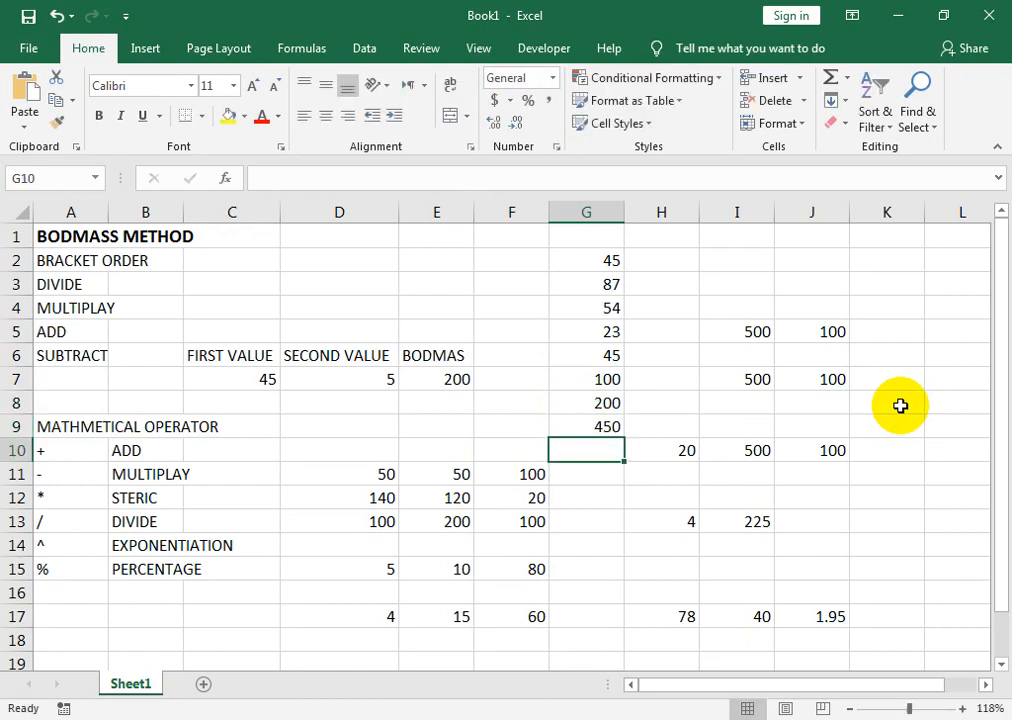
type("36")
key("Return")
key("Up")
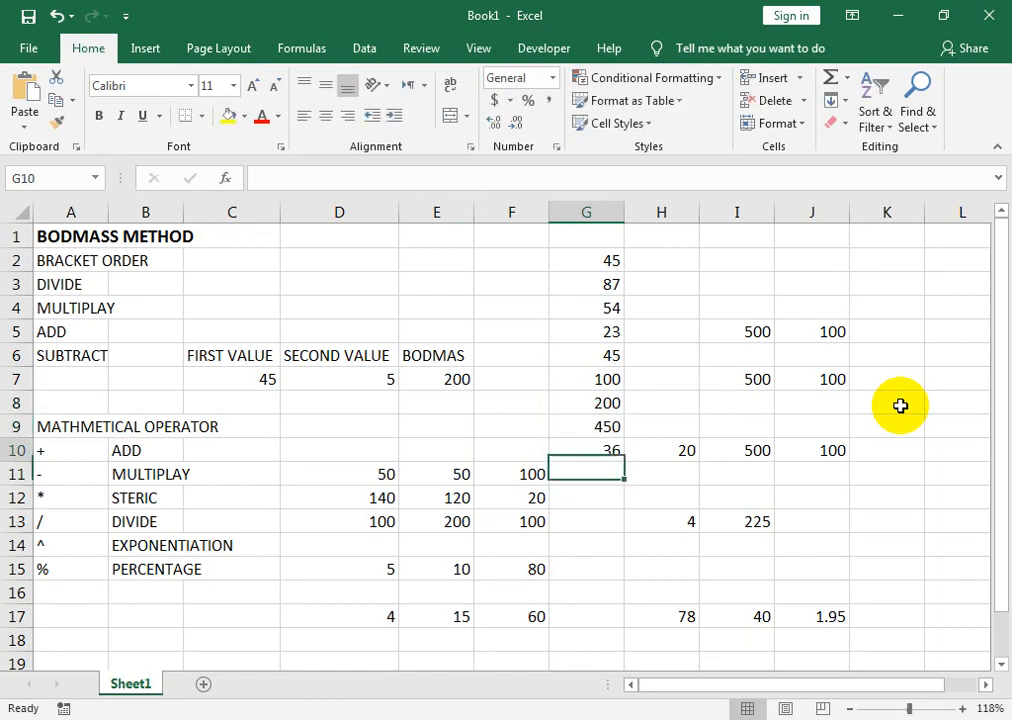
key("F2")
type("0")
key("Return")
type("5")
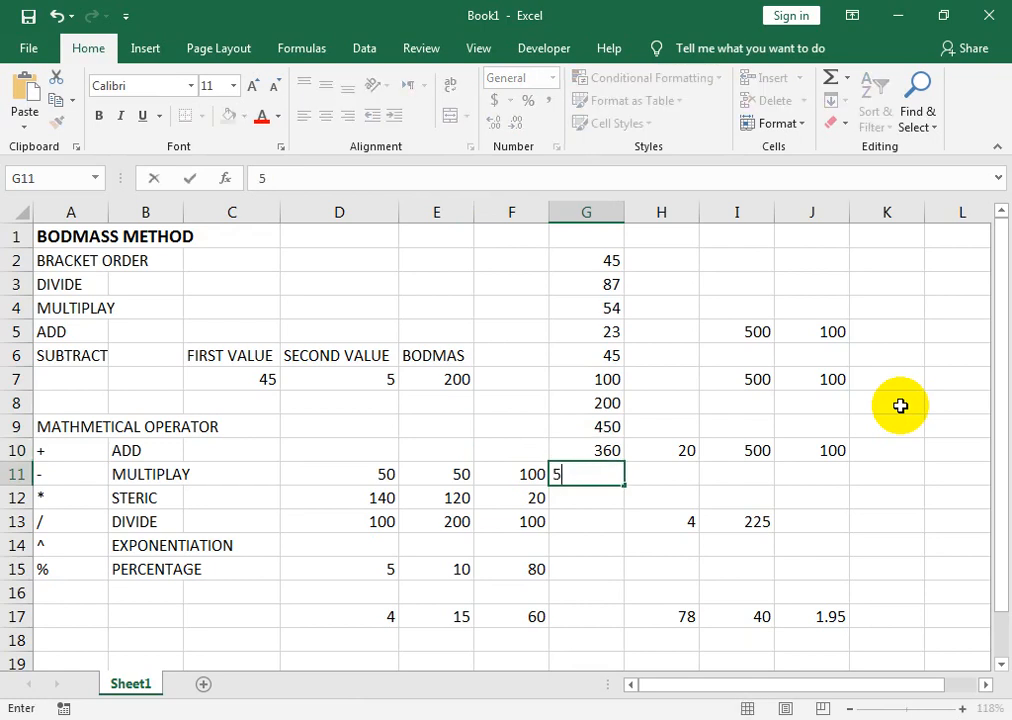
key("Return")
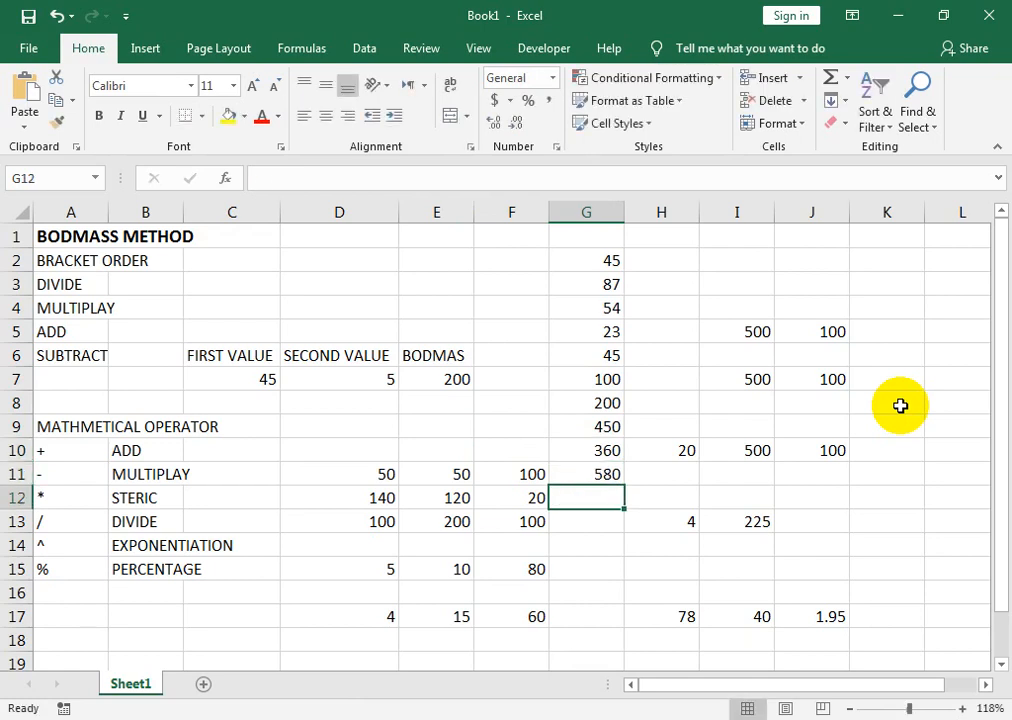
Step: Total the values in G2 to G11 with the formula =SUM(G2:G11) in cell G12 and check its range
type("=SUM")
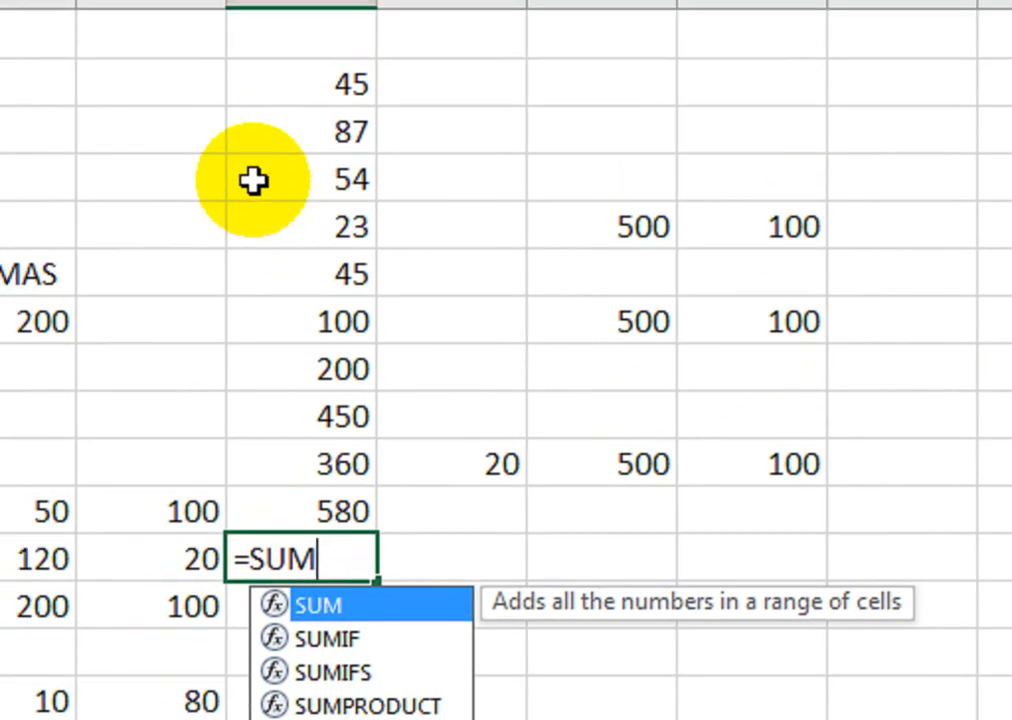
type(")")
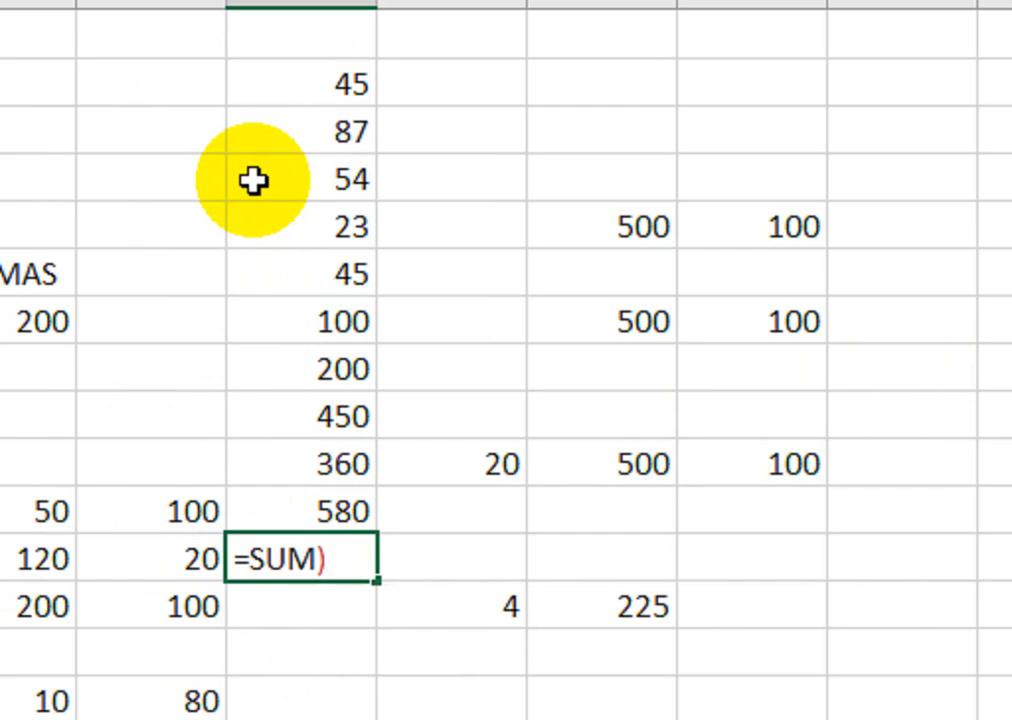
key("BackSpace")
type("(")
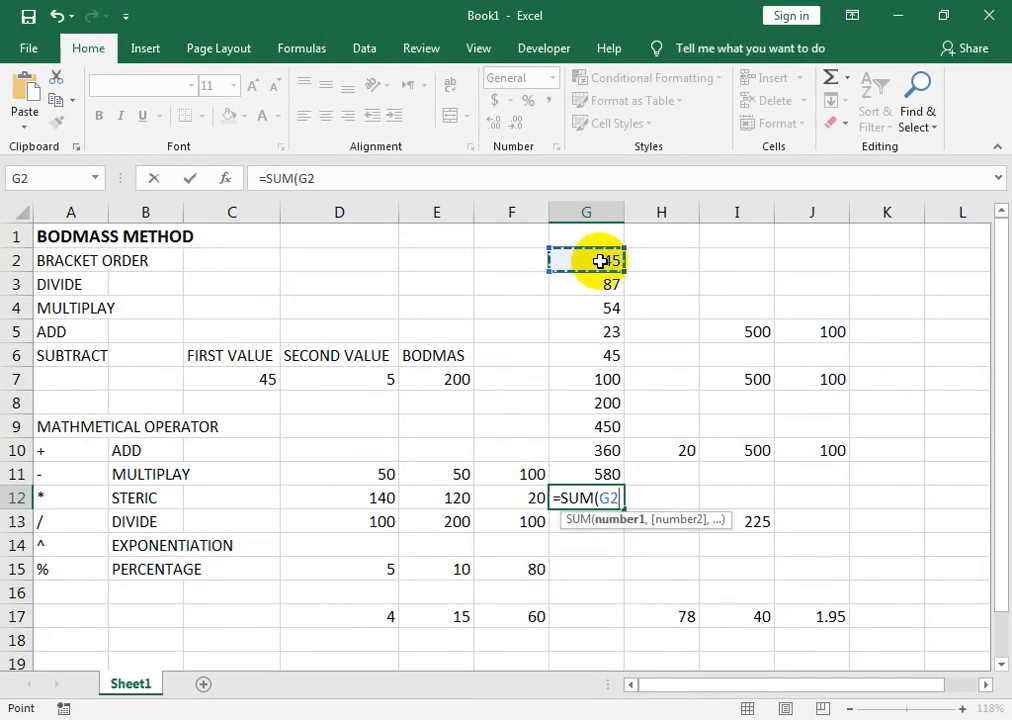
left_click_drag(600, 261, 581, 466)
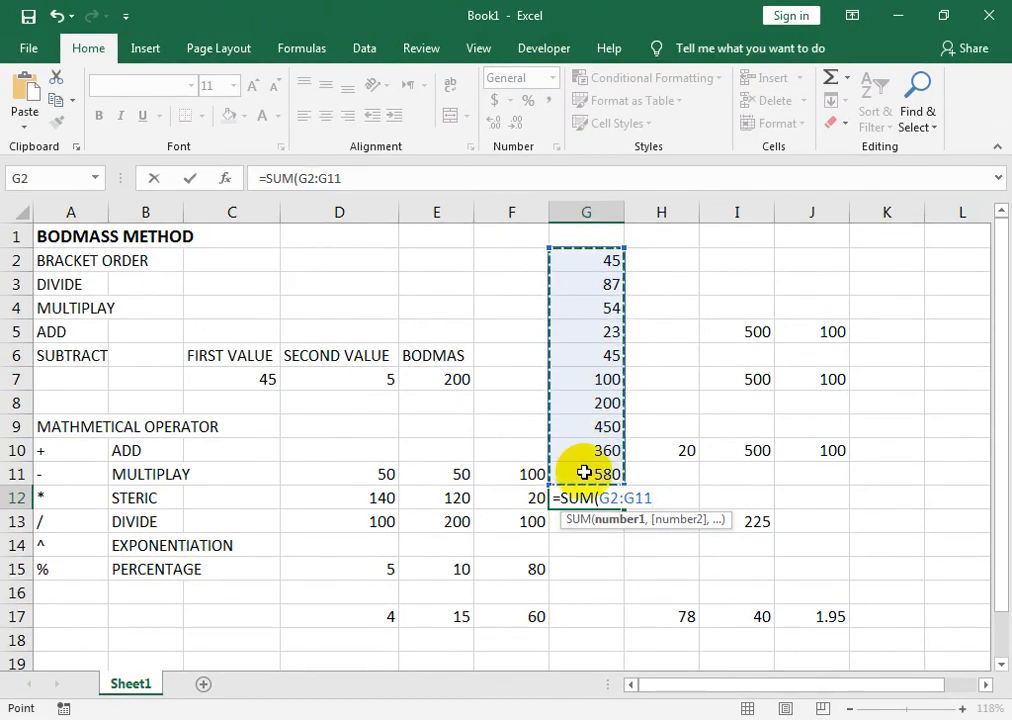
type(")")
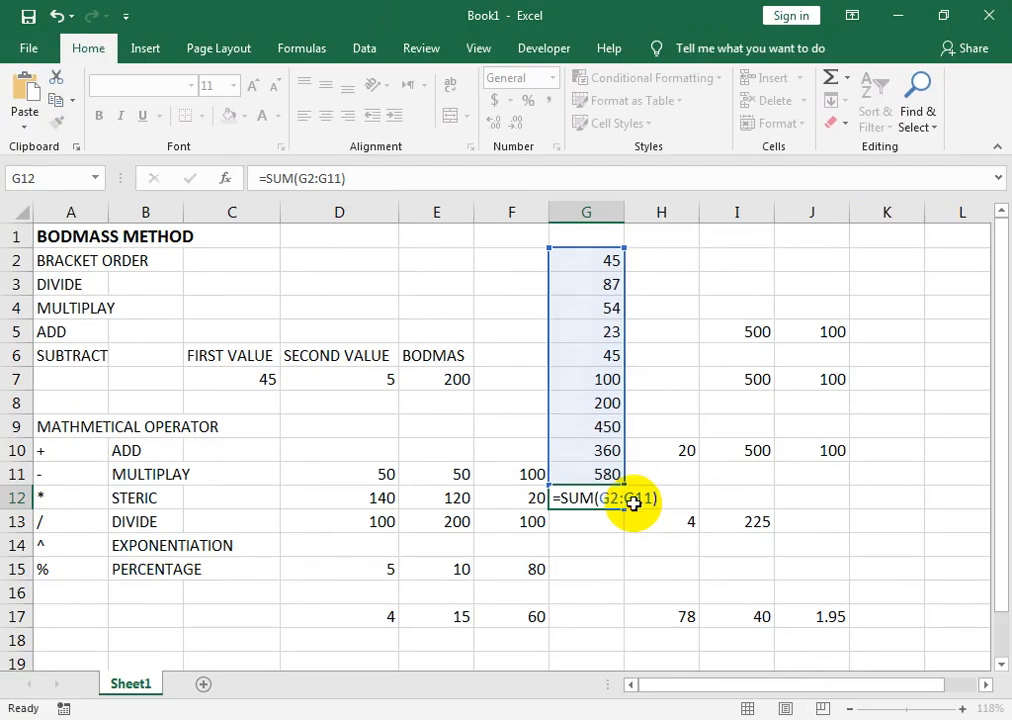
key("Return")
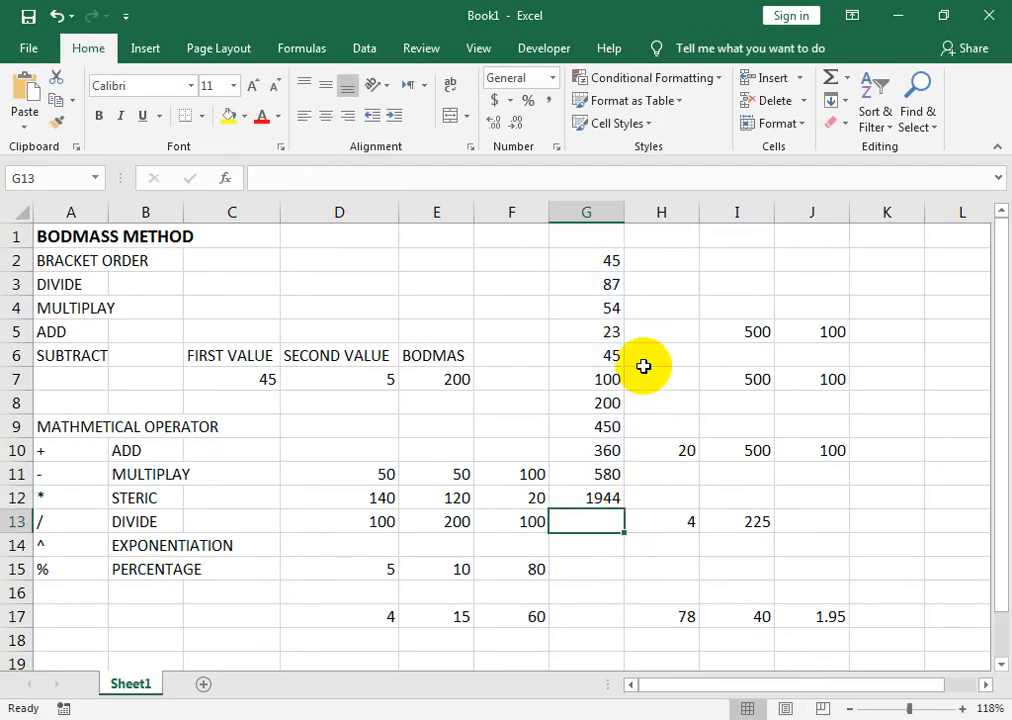
left_click(600, 503)
double_click(600, 503)
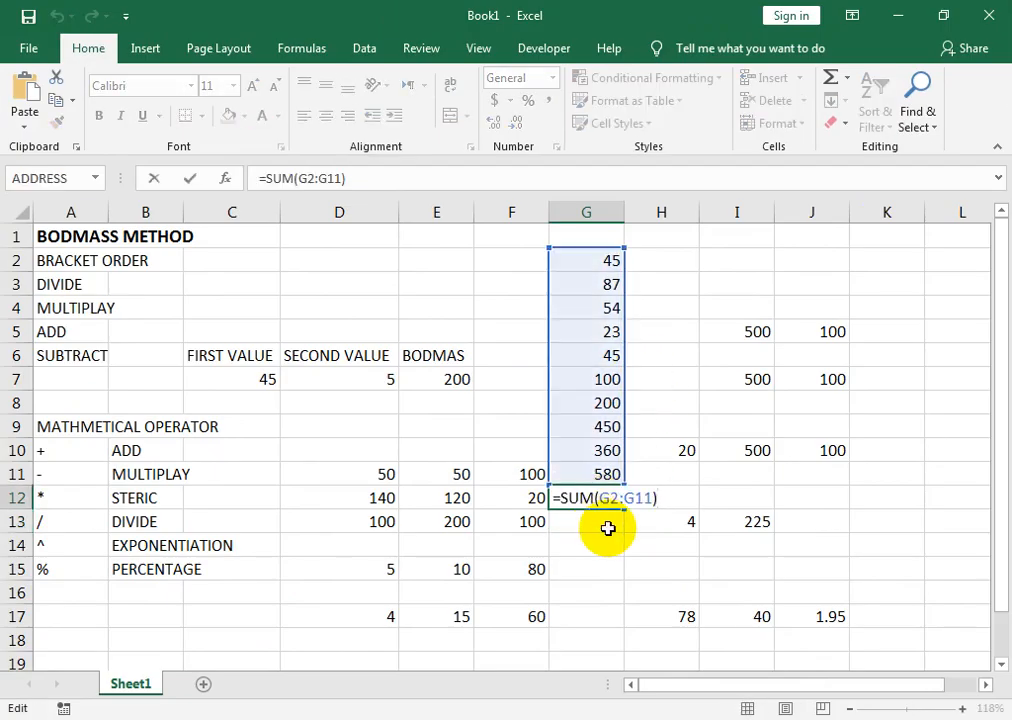
key("Return")
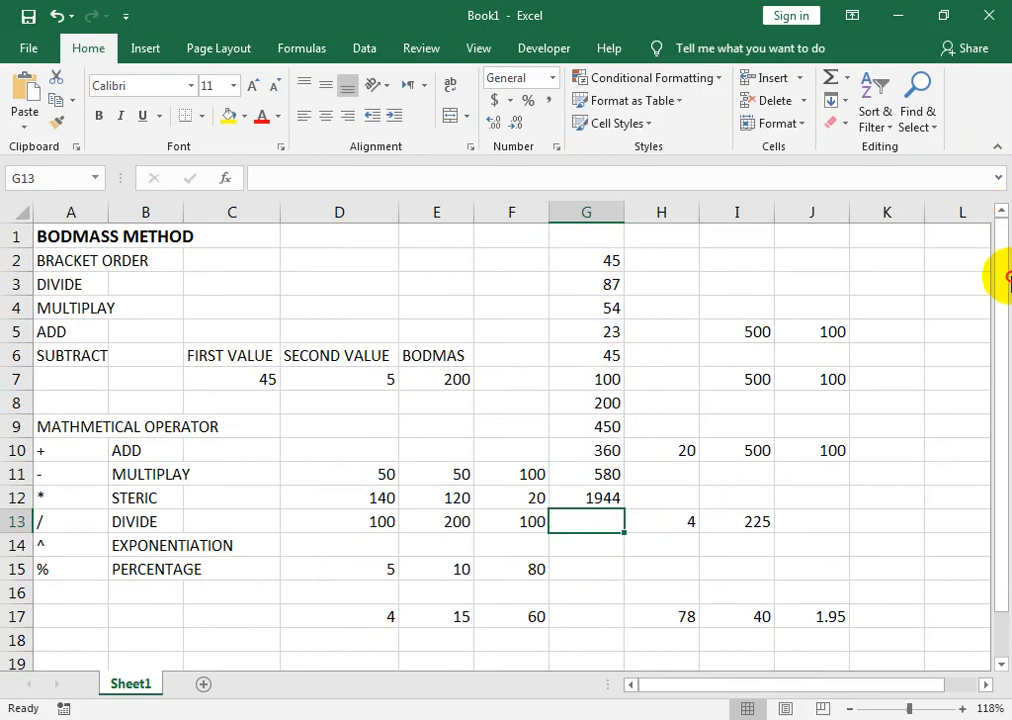
Step: Merge and center cells C18 to I20 and enter the title ATTENDANCE SHEET in the merged cell
left_click(239, 646)
left_click_drag(239, 646, 698, 601)
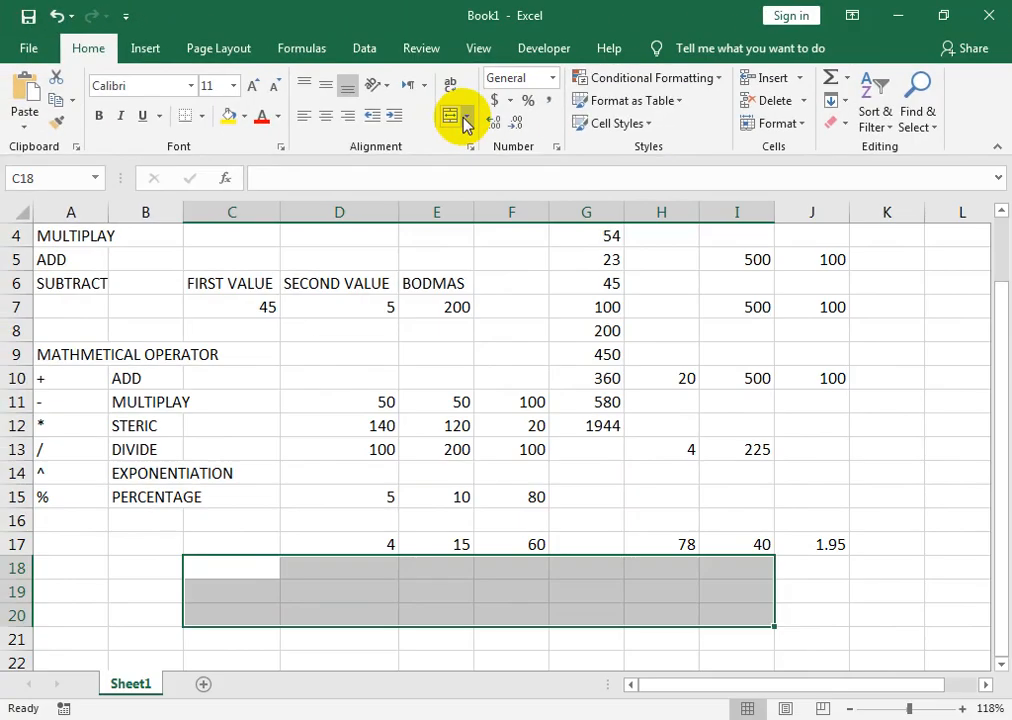
left_click(466, 116)
left_click(459, 141)
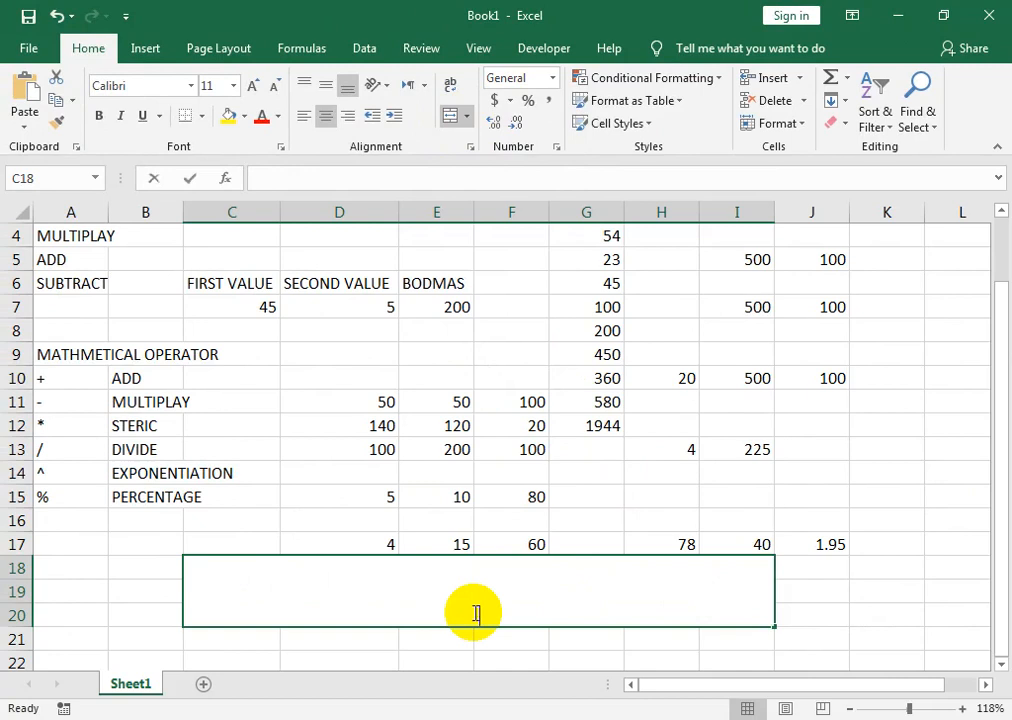
type("AT")
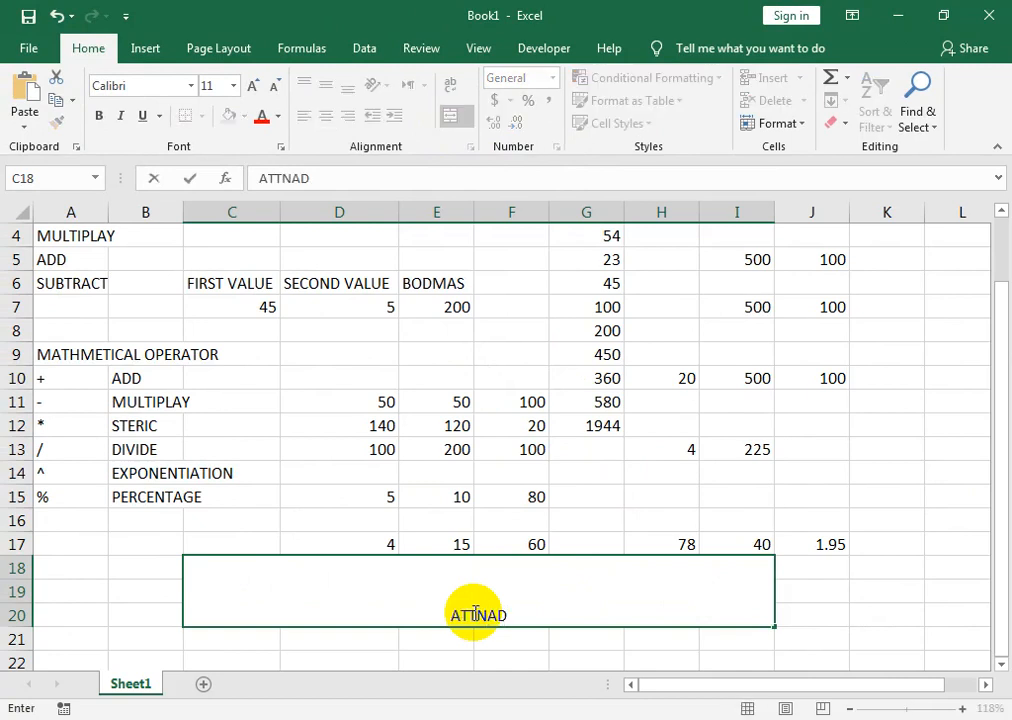
type("TENDANCE SHEET")
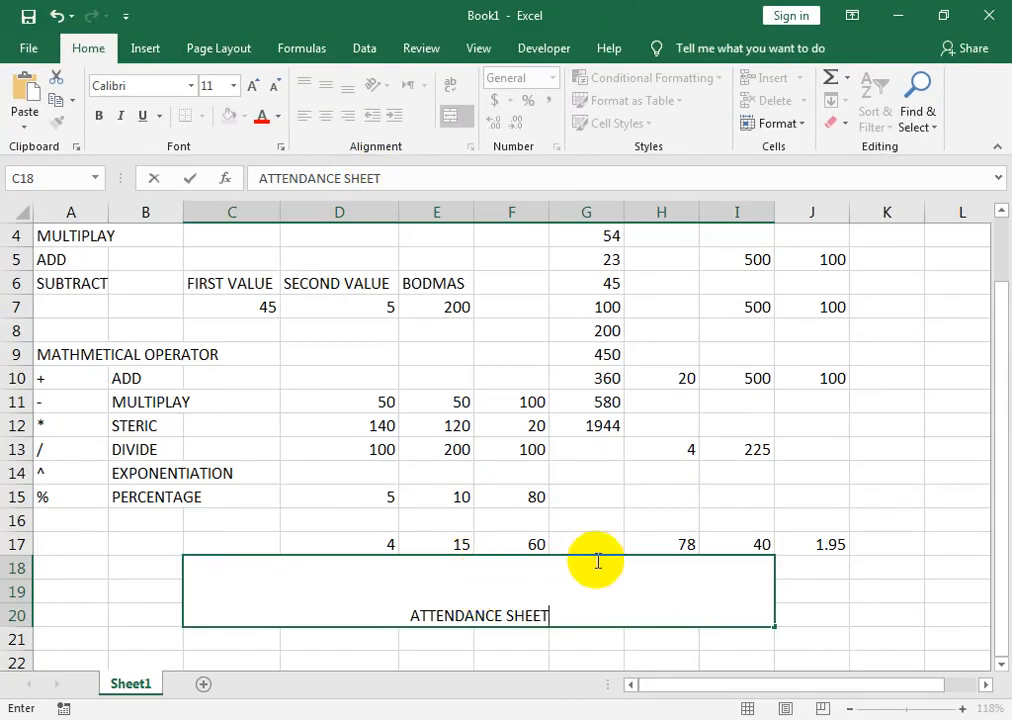
left_click(617, 505)
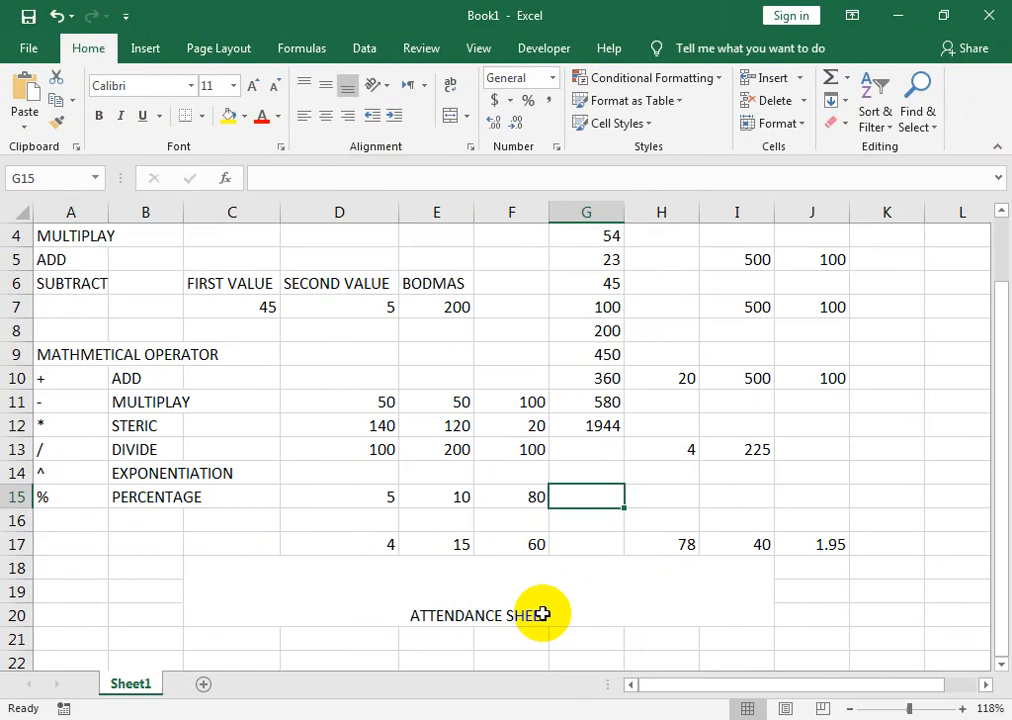
Step: Align the ATTENDANCE SHEET title to the vertical middle of its cell and enlarge its font size to 36
left_click(543, 613)
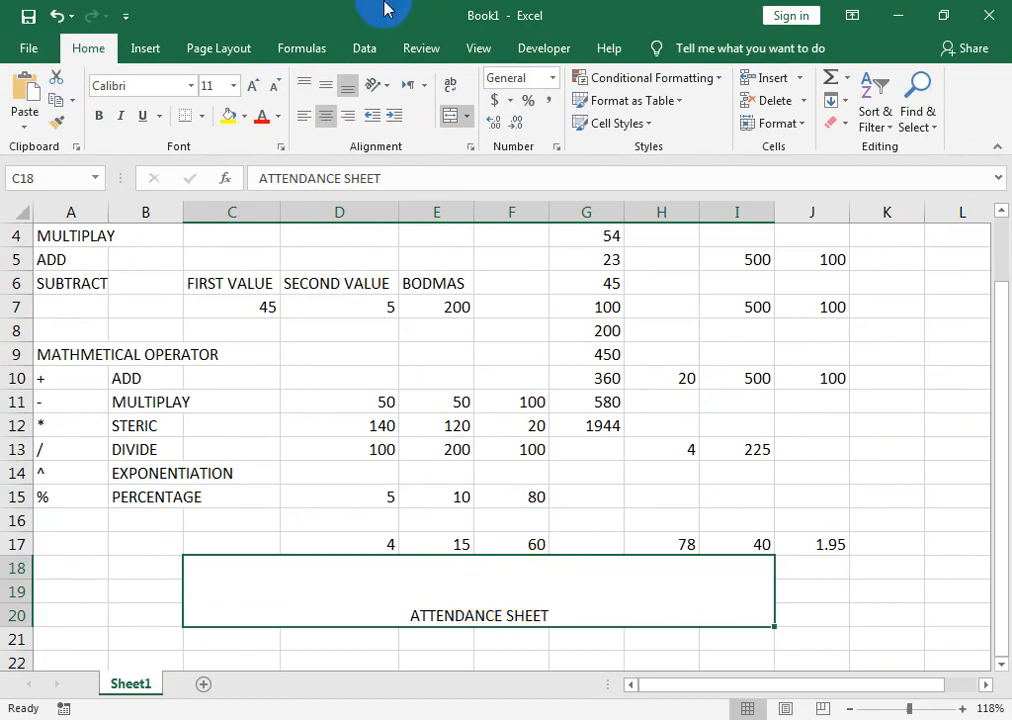
left_click(325, 86)
left_click(252, 87)
left_click(252, 87)
left_click(252, 87)
left_click(252, 87)
left_click(252, 87)
left_click(252, 87)
left_click(252, 88)
left_click(252, 88)
left_click(252, 88)
left_click(252, 88)
left_click(252, 88)
left_click(274, 88)
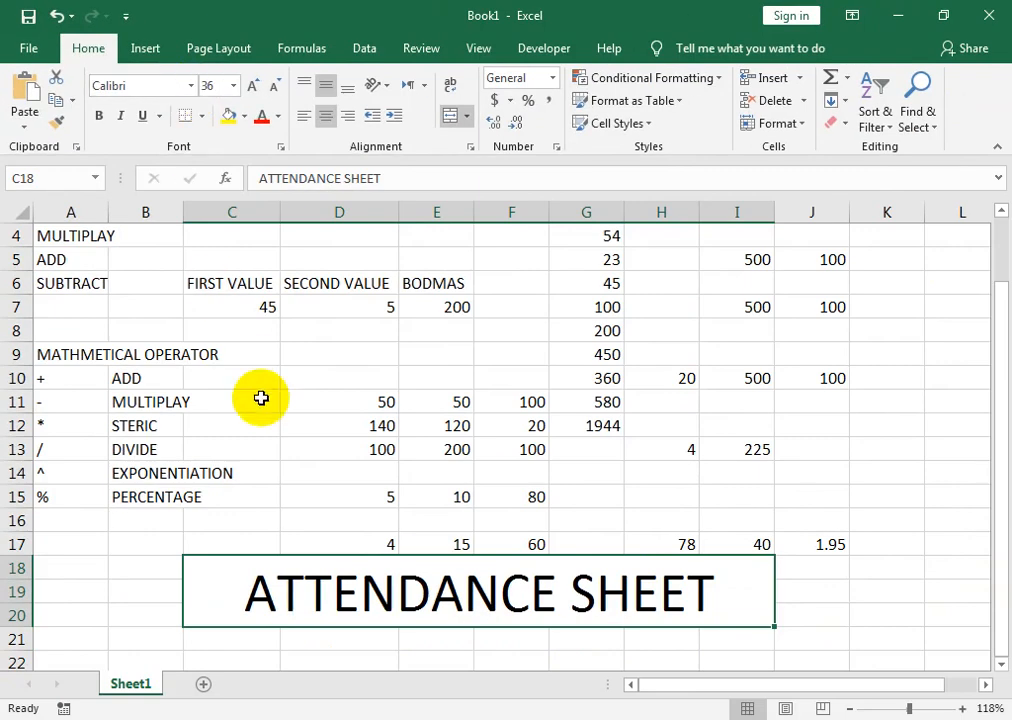
Step: Format the ATTENDANCE SHEET title in Adobe Fan Heiti Std B with white text on a dark blue fill
left_click(191, 86)
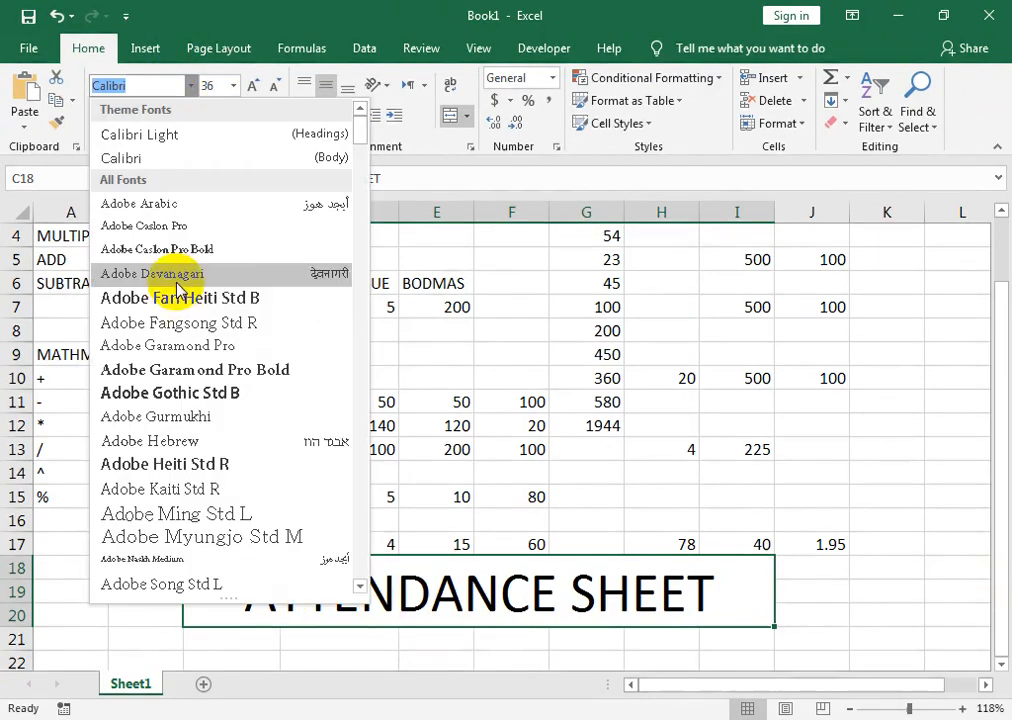
left_click(182, 298)
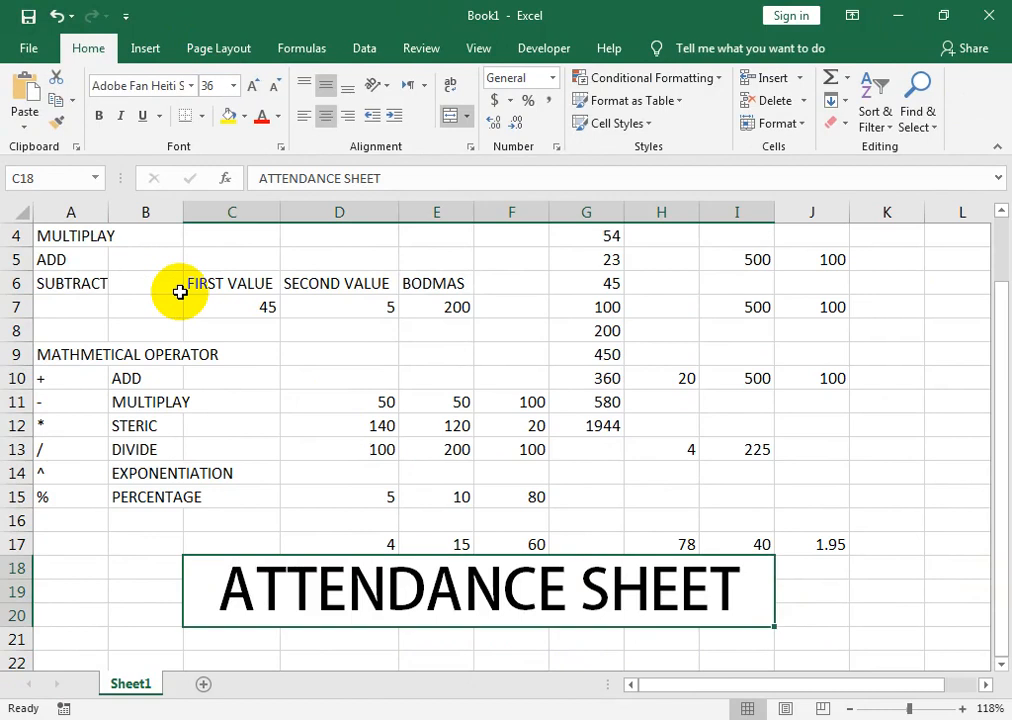
left_click(244, 116)
left_click(360, 270)
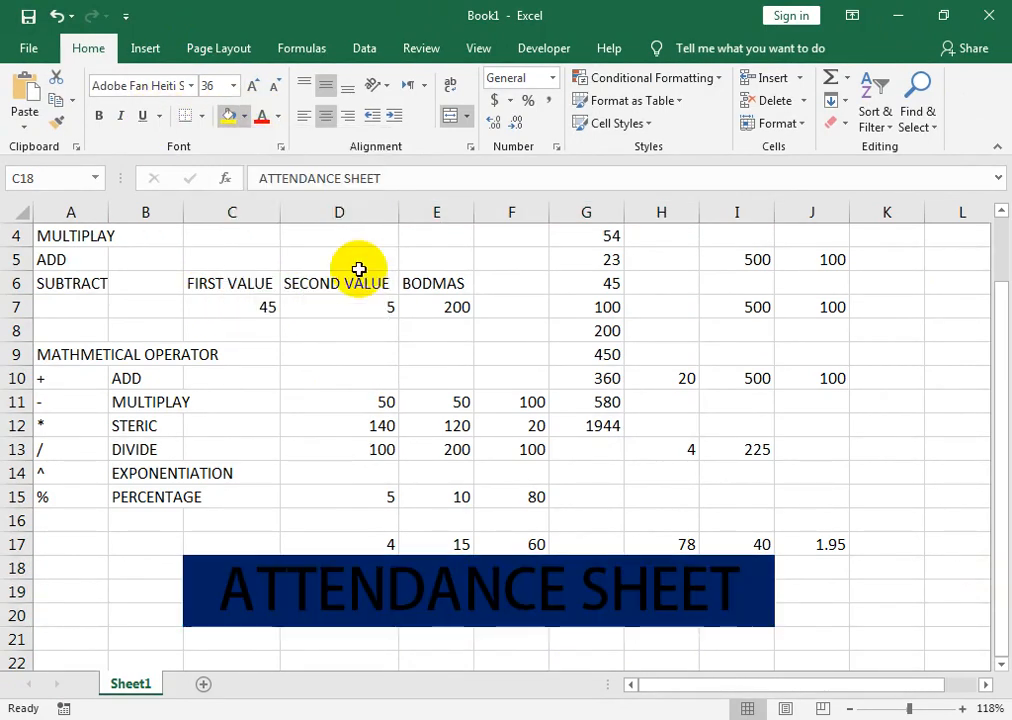
left_click(278, 120)
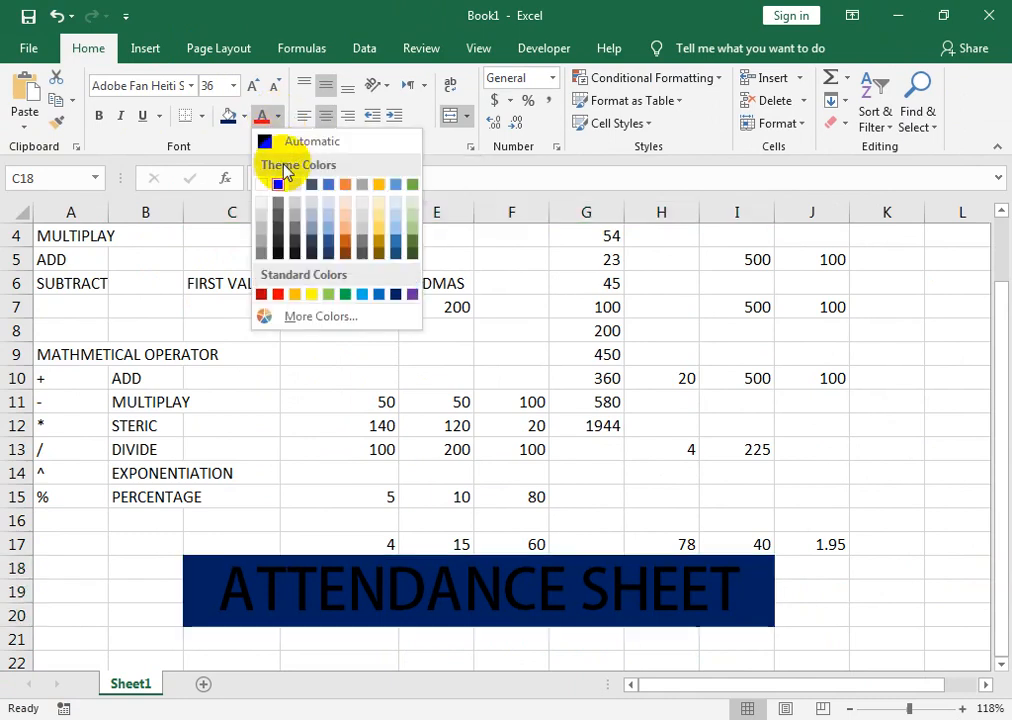
left_click(264, 183)
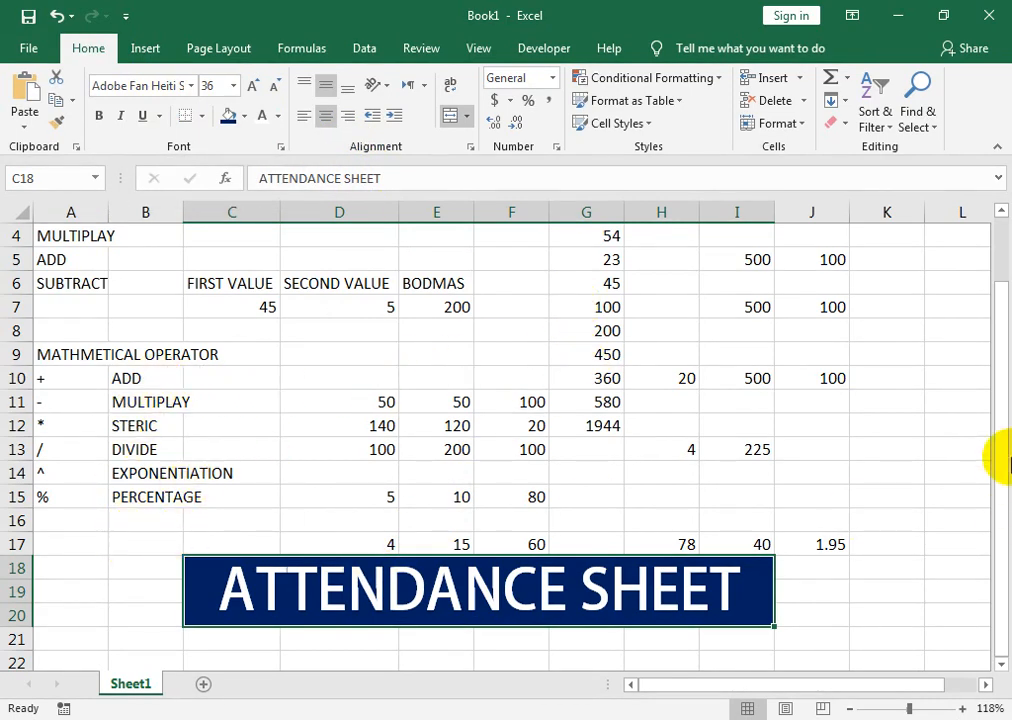
Step: Review the sheet back up to its first row and switch to the Chrome window with the YouTube channel's Videos page
left_click_drag(996, 343, 1001, 312)
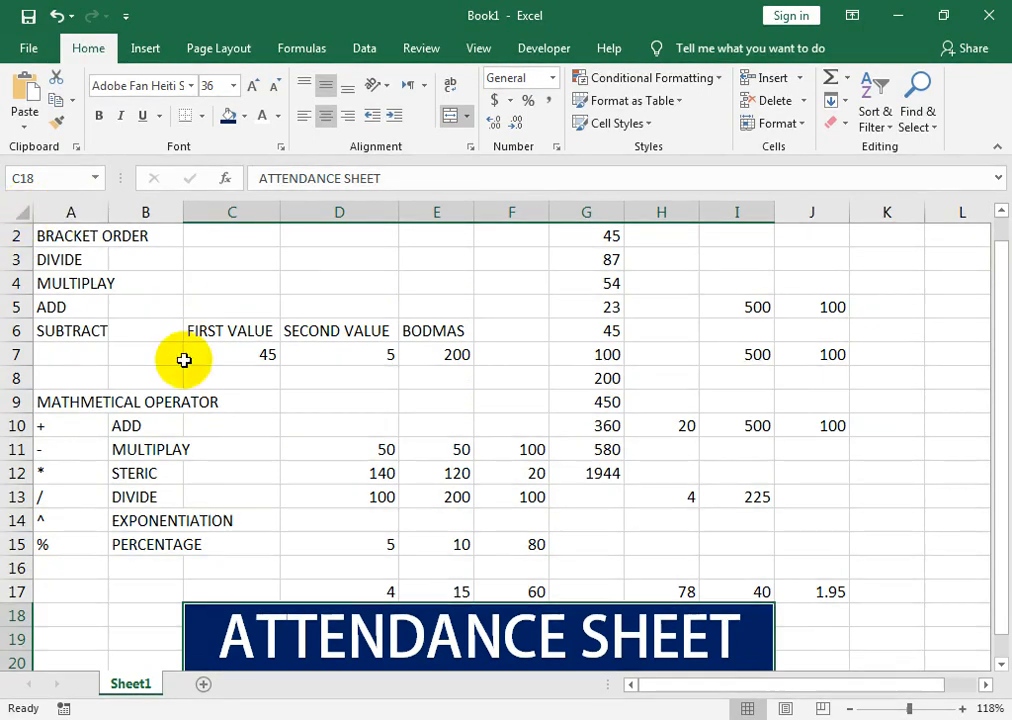
left_click_drag(996, 323, 1000, 280)
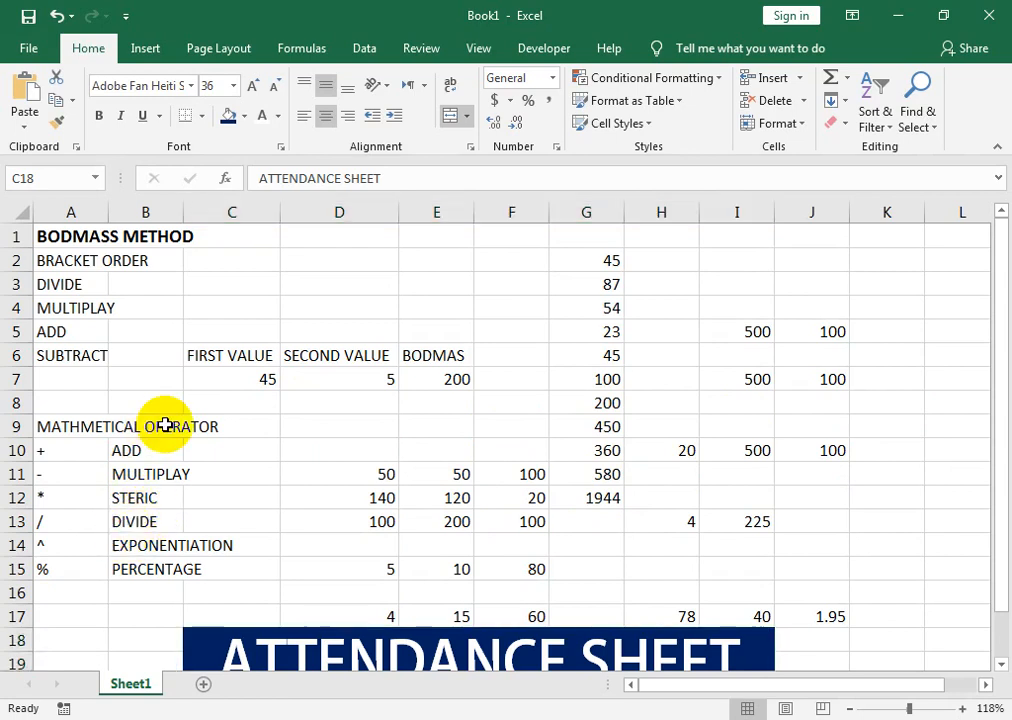
mouse_move(300, 712)
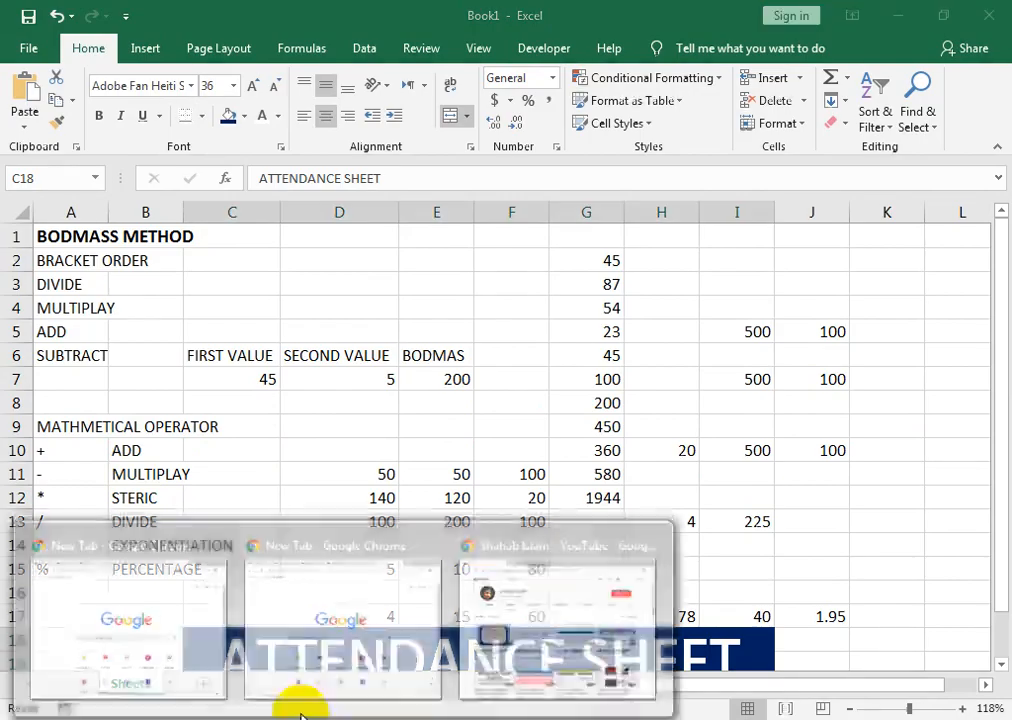
left_click(479, 591)
left_click_drag(1005, 250, 1005, 195)
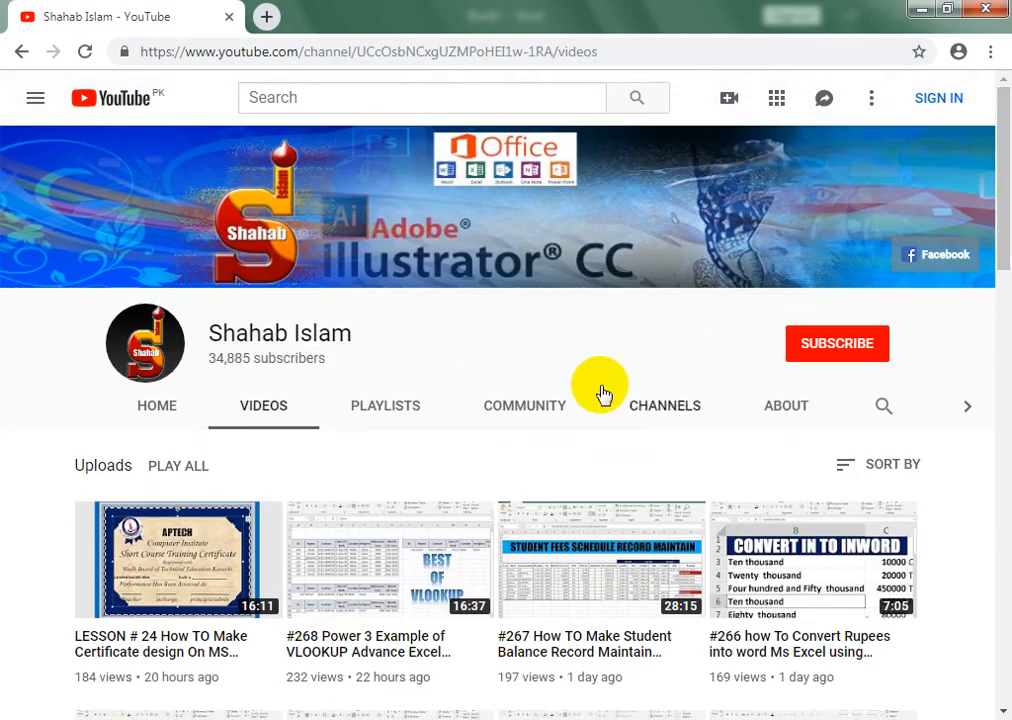